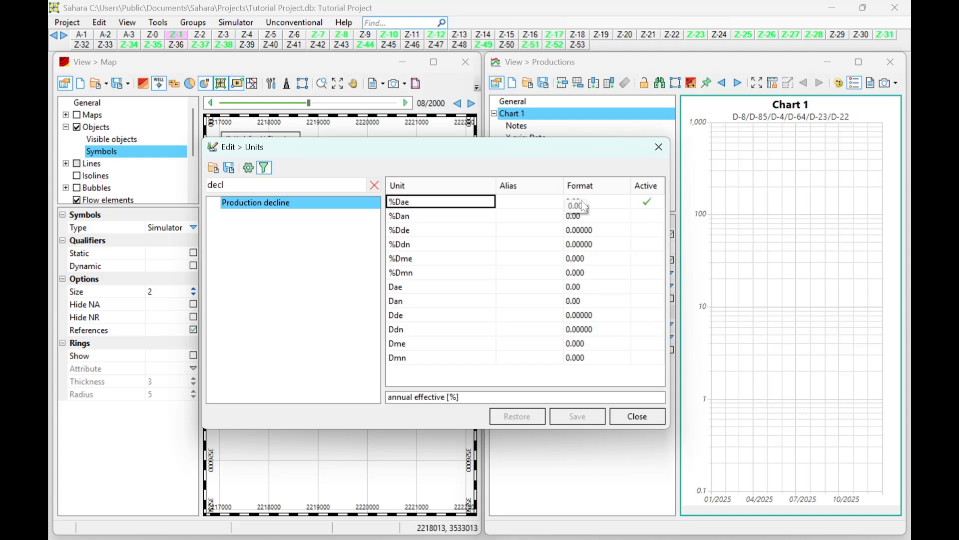
Set the display format of the %Dae production decline unit to 0.000, save the units and close the editor
click(586, 207)
click(590, 251)
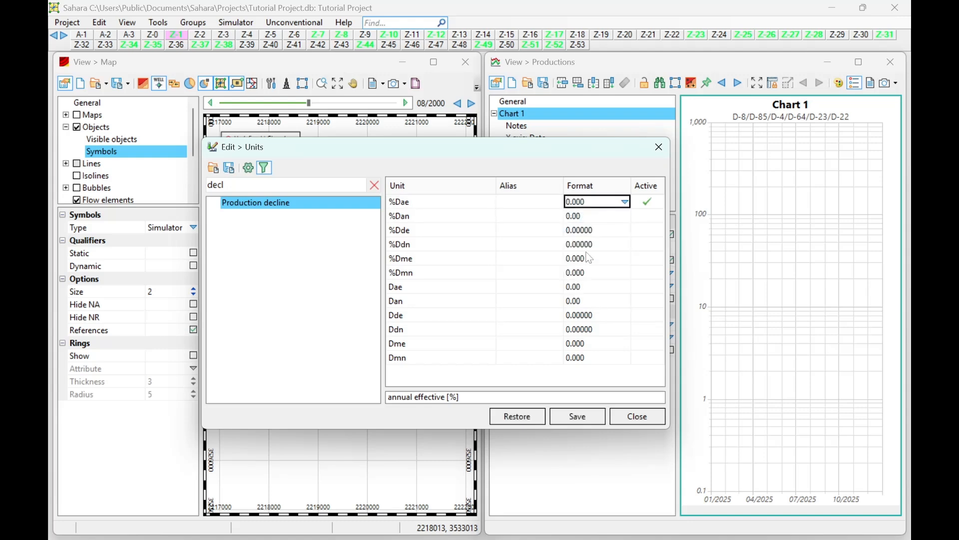
click(574, 417)
click(641, 423)
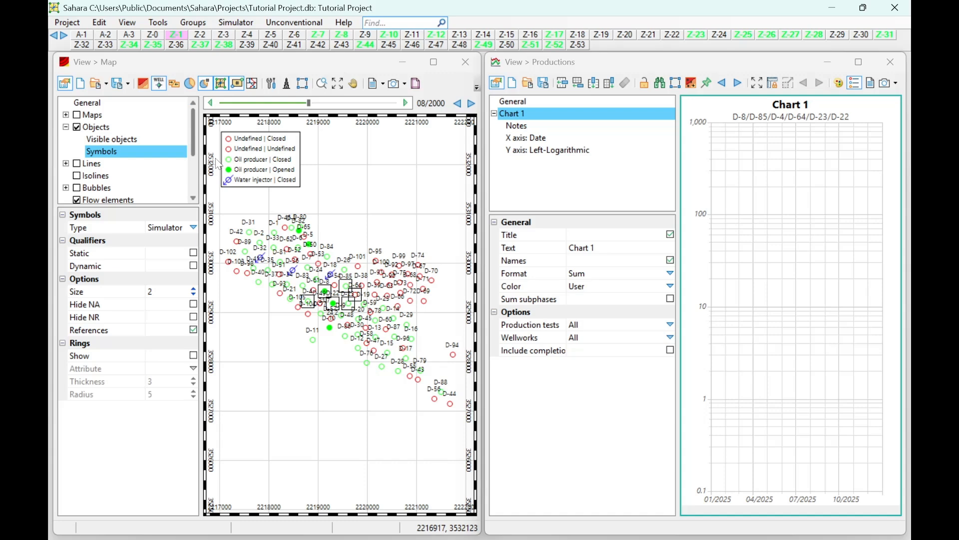
Open the production scenarios list and examine the Forecast scenario's name, description, reference, type and subphases
click(100, 23)
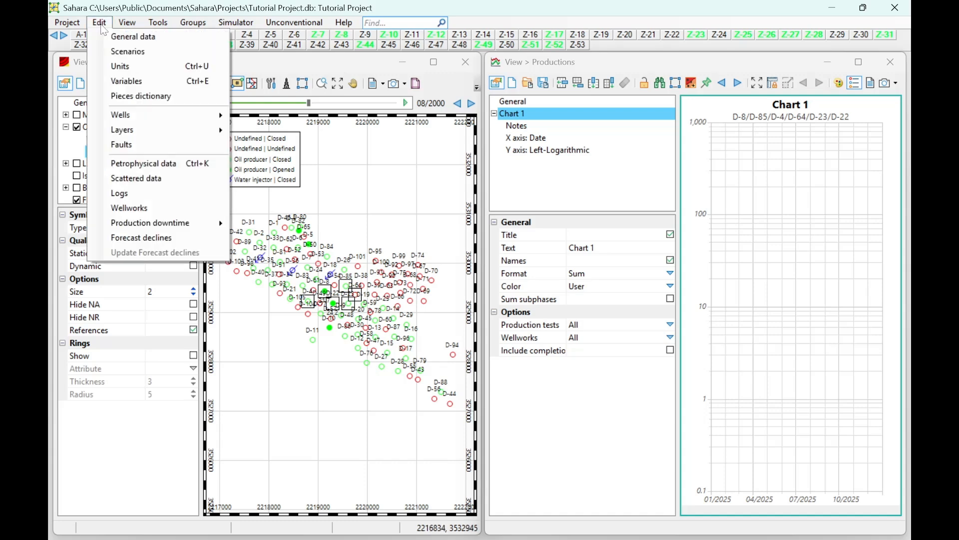
click(118, 52)
click(300, 342)
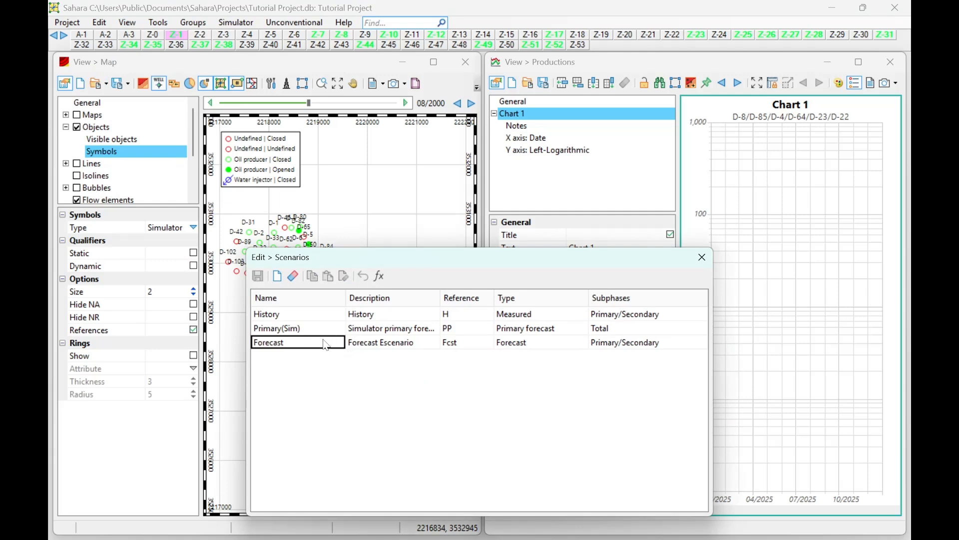
click(380, 344)
click(466, 348)
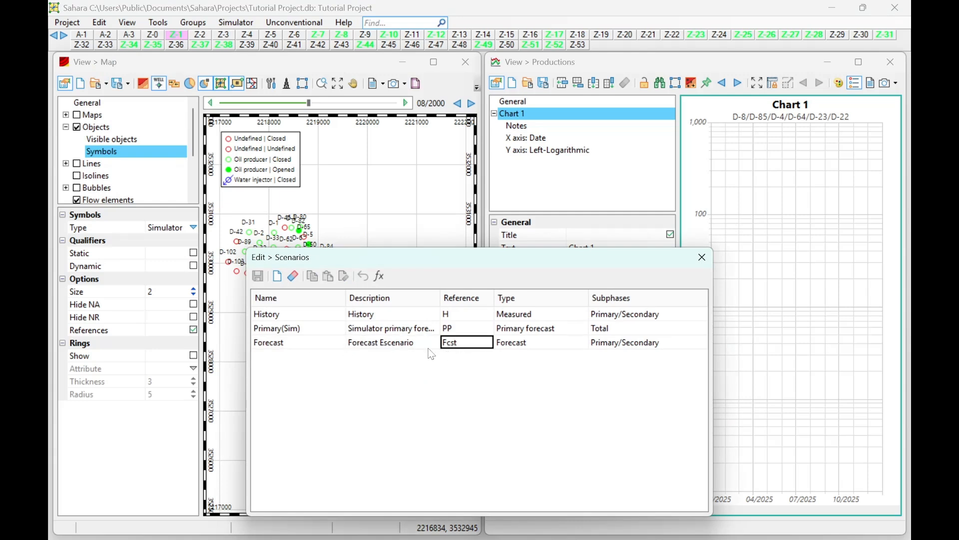
click(503, 347)
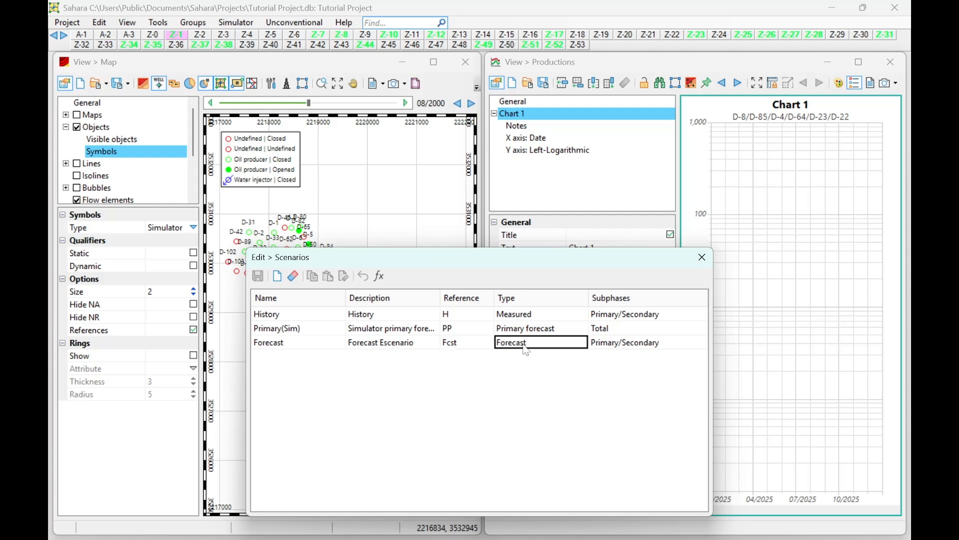
click(604, 350)
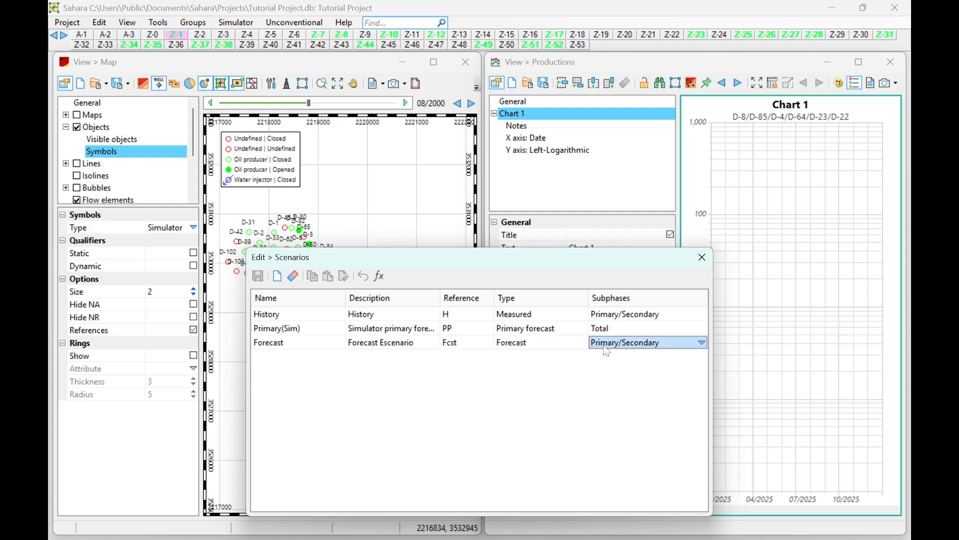
click(607, 346)
click(616, 345)
click(324, 345)
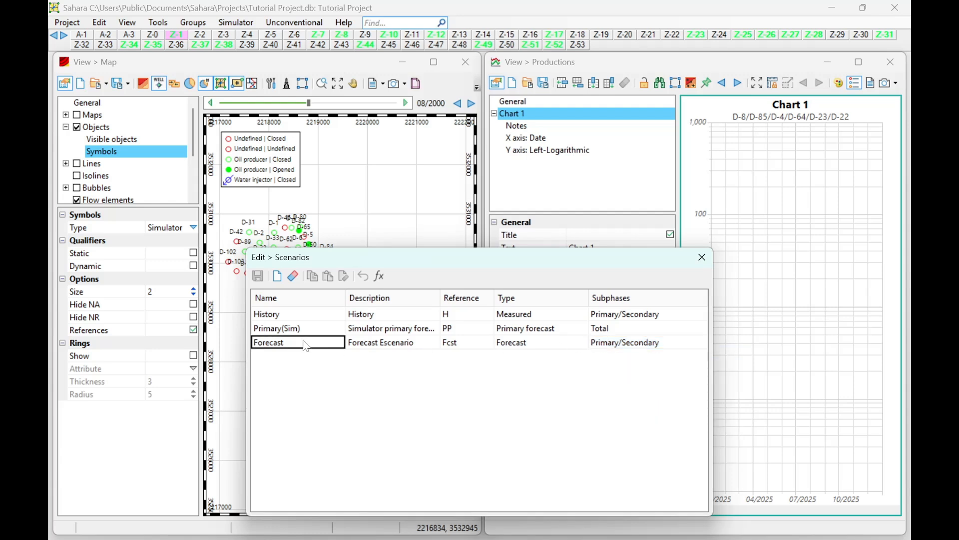
Start a new production scenario with name and description Optimistic and reference Opt
click(278, 277)
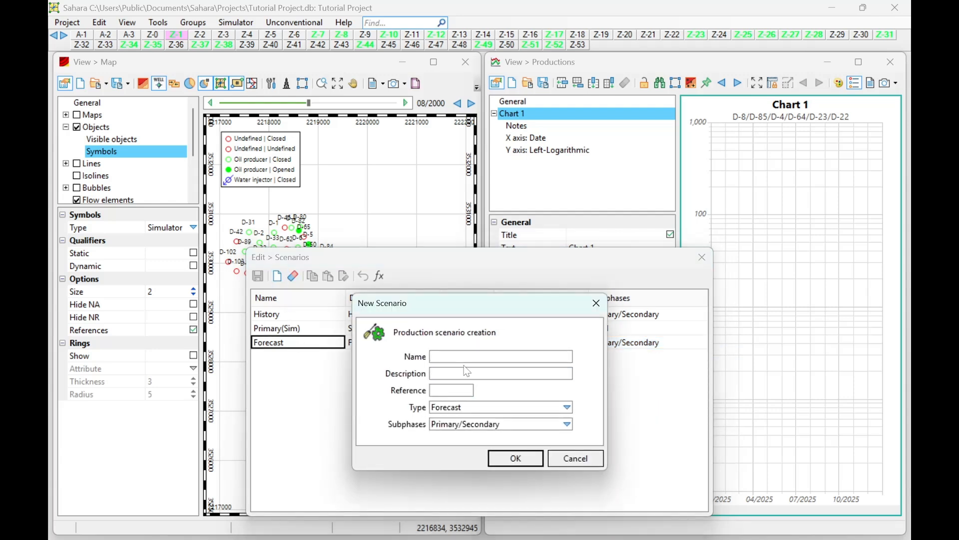
text(Optimistic)
key(Tab)
key(shift+Tab)
key(ctrl+c)
key(Tab)
key(ctrl+v)
key(Tab)
Choose the Forecast type and Primary/Secondary subphases for the Optimistic scenario and create it
click(461, 404)
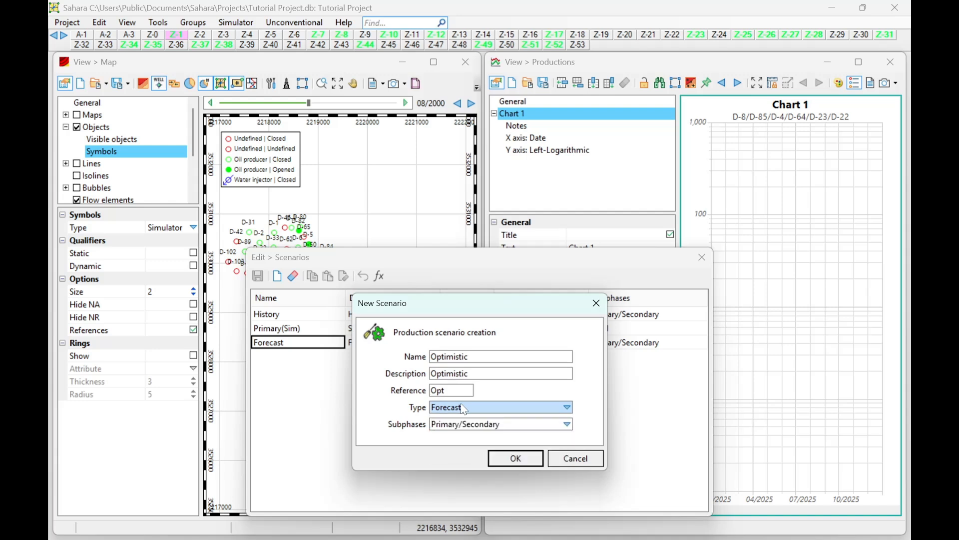
click(461, 403)
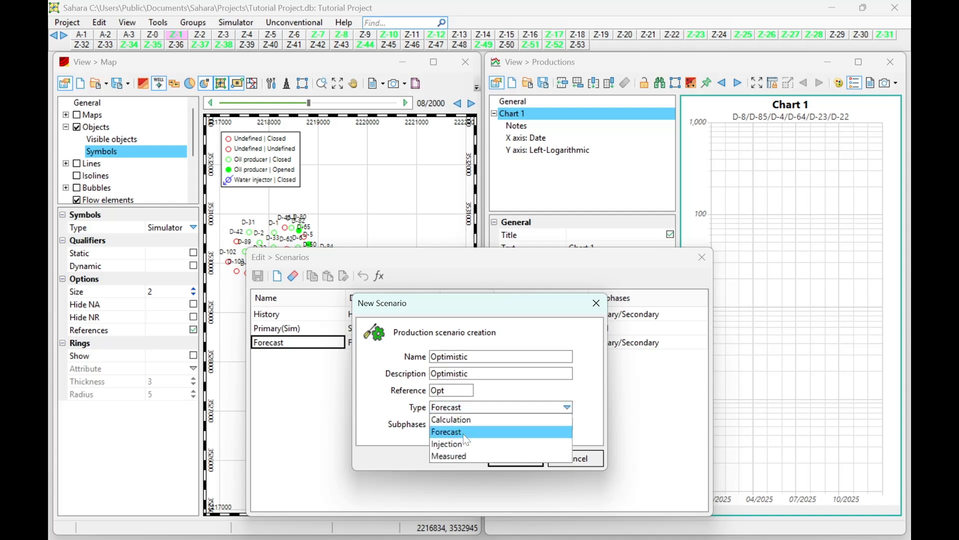
click(463, 432)
click(468, 420)
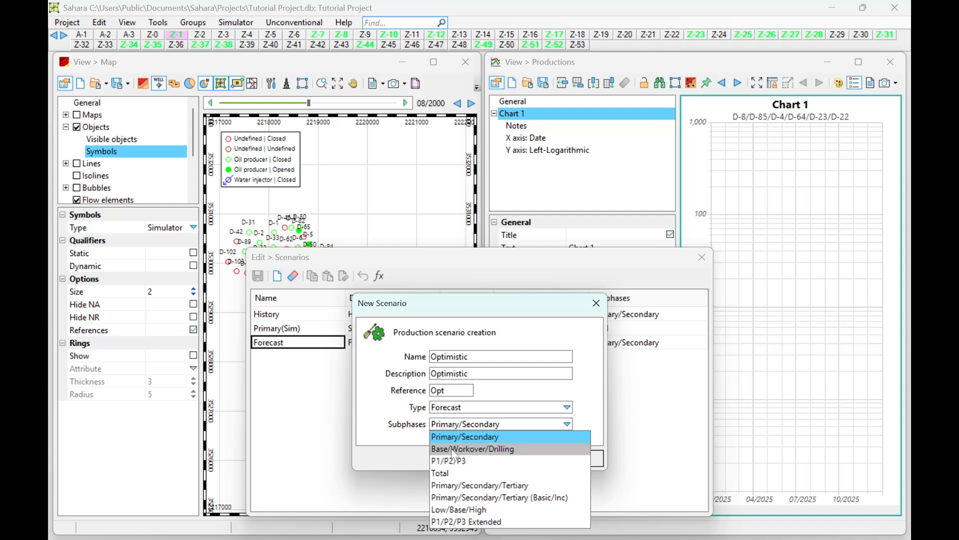
click(459, 441)
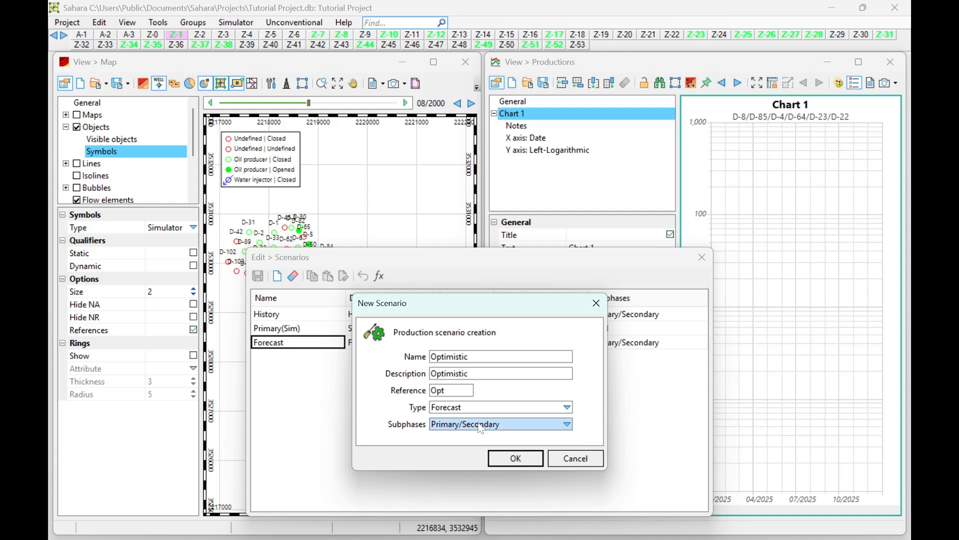
click(481, 427)
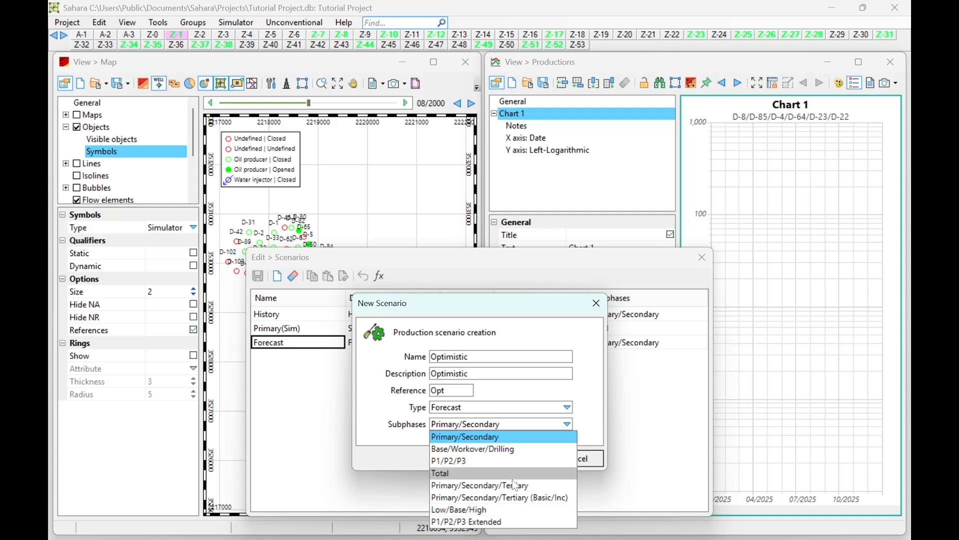
click(472, 438)
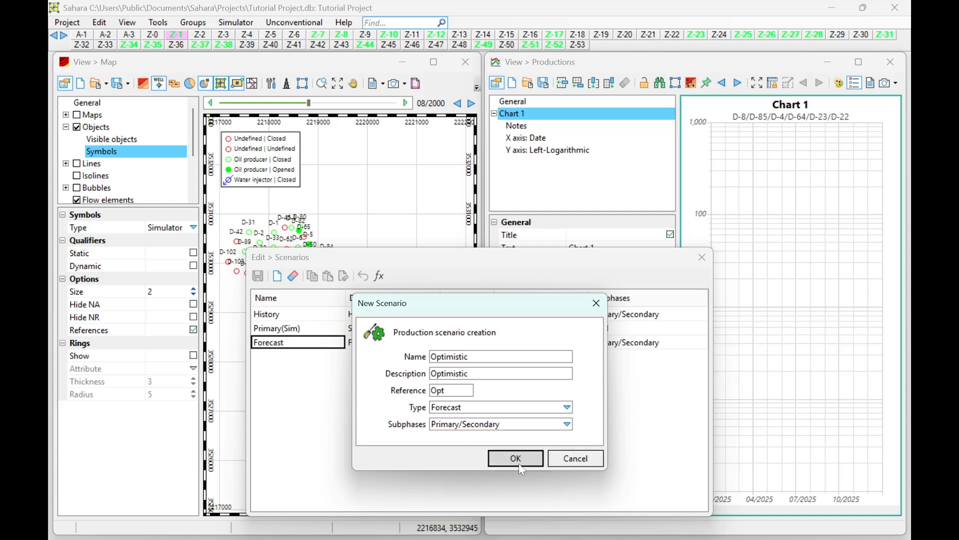
click(516, 458)
Create a Forecast scenario with name and description Pessimistic, reference Pess and Primary/Secondary subphases
click(277, 277)
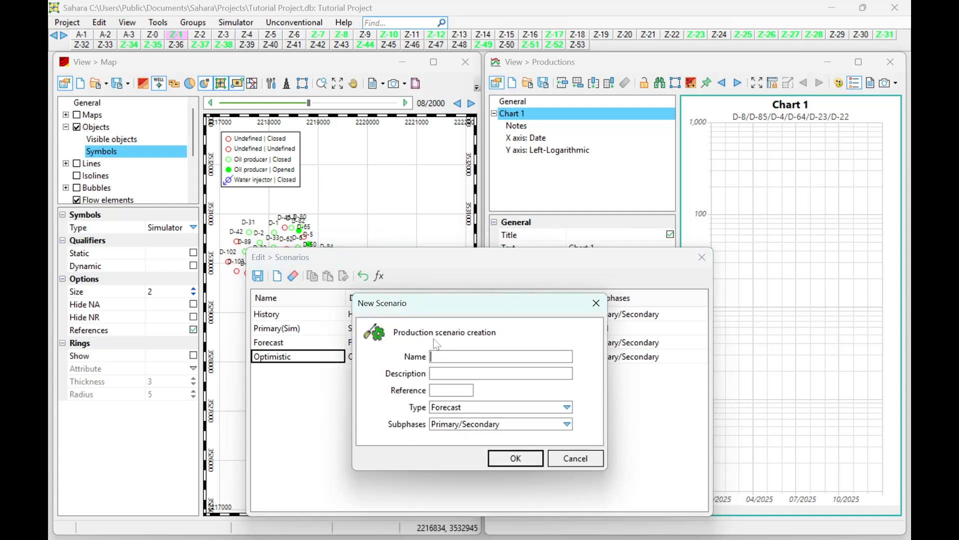
text(Pessimistic)
key(Tab)
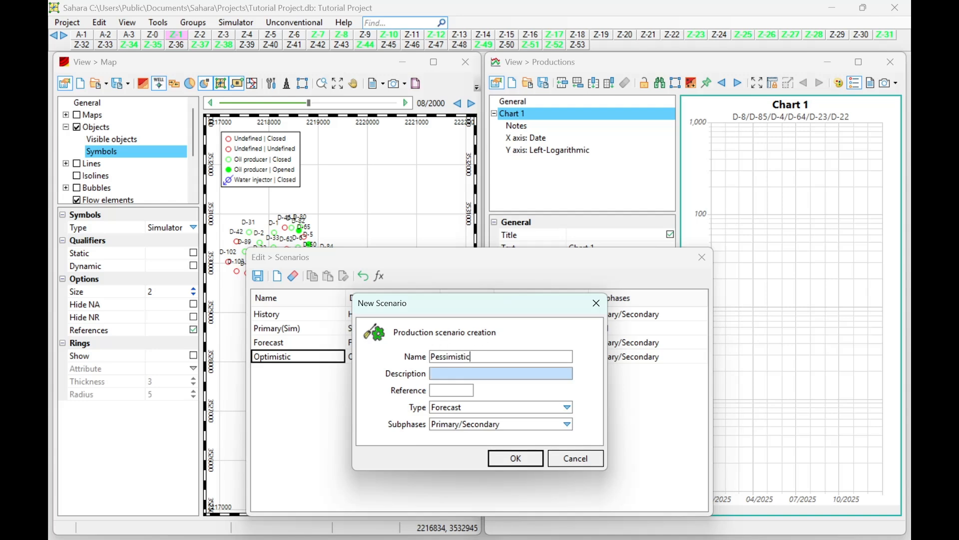
drag(474, 356, 328, 354)
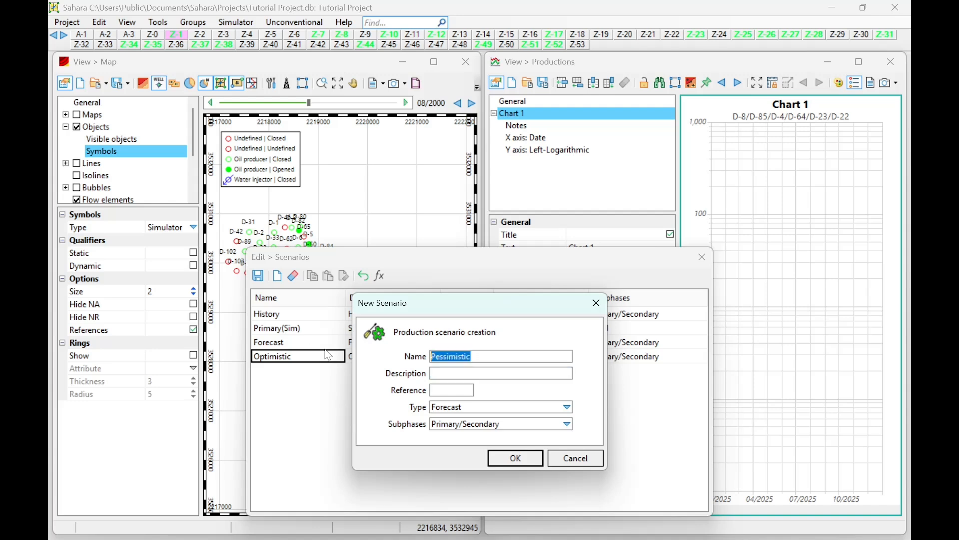
click(474, 374)
key(ctrl+v)
key(Tab)
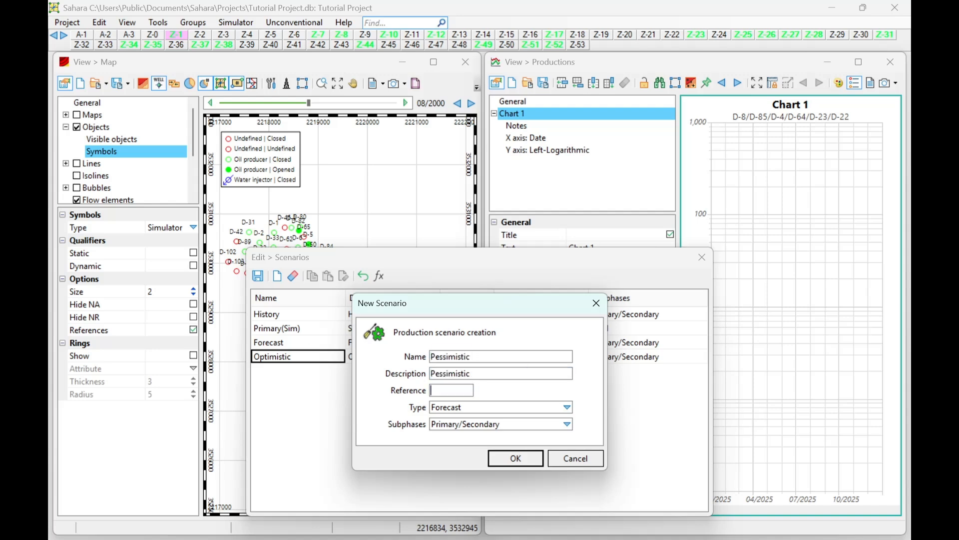
text(Pess)
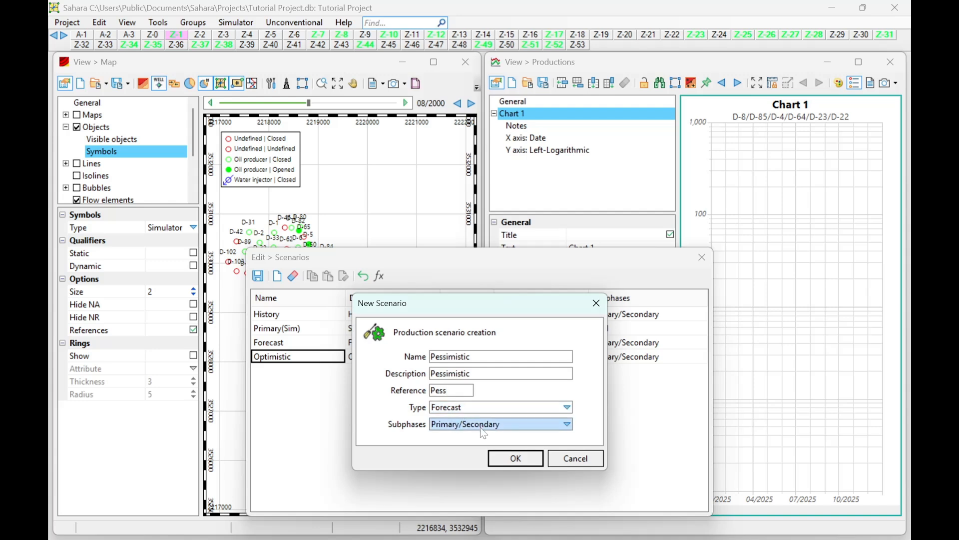
click(515, 458)
Save the scenario list and close the scenarios editor
drag(472, 262, 519, 93)
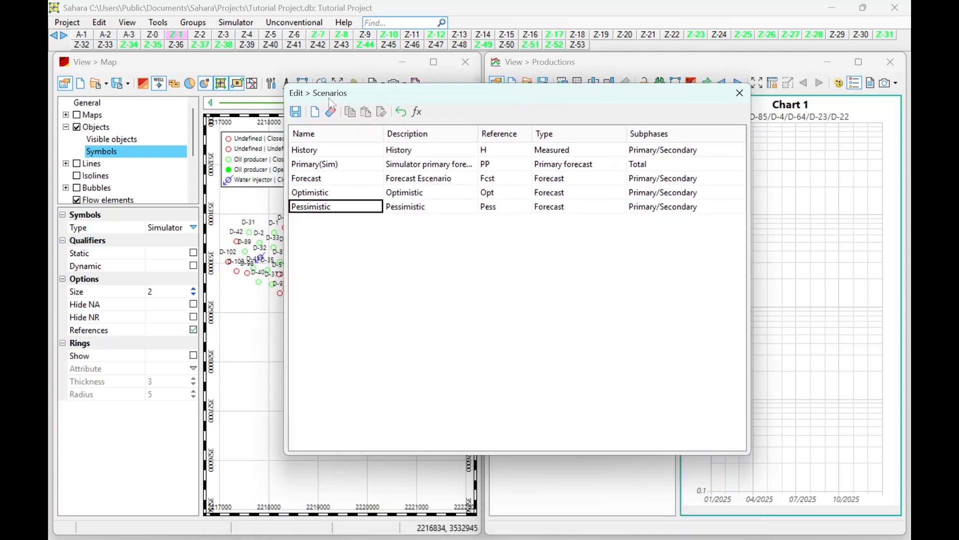
click(298, 112)
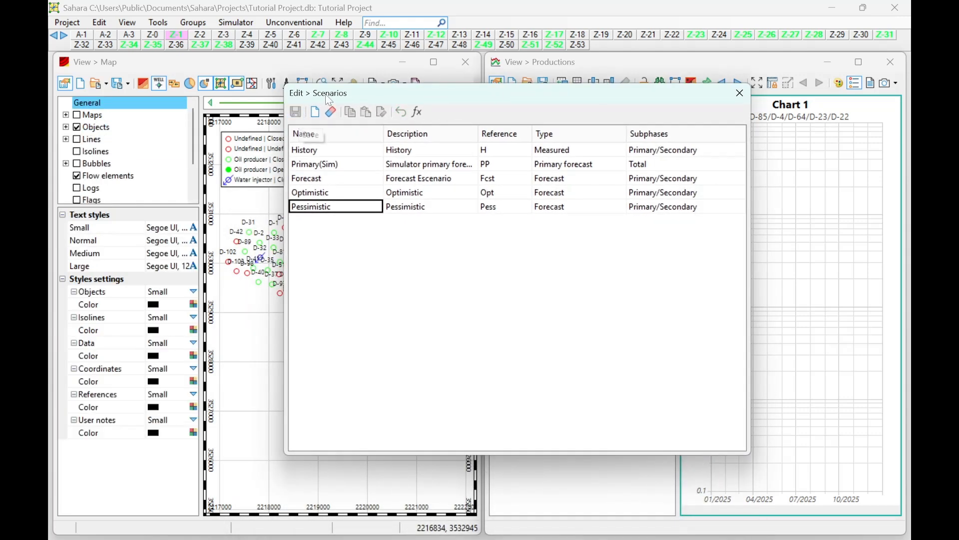
click(741, 94)
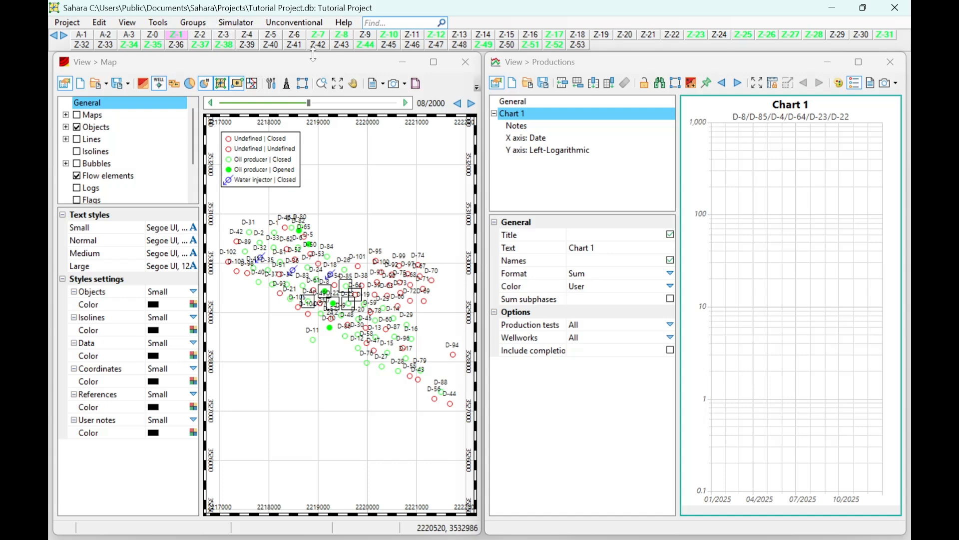
Open the Declines tool in Forecast mode and place its window clear of the wells on the map
click(158, 22)
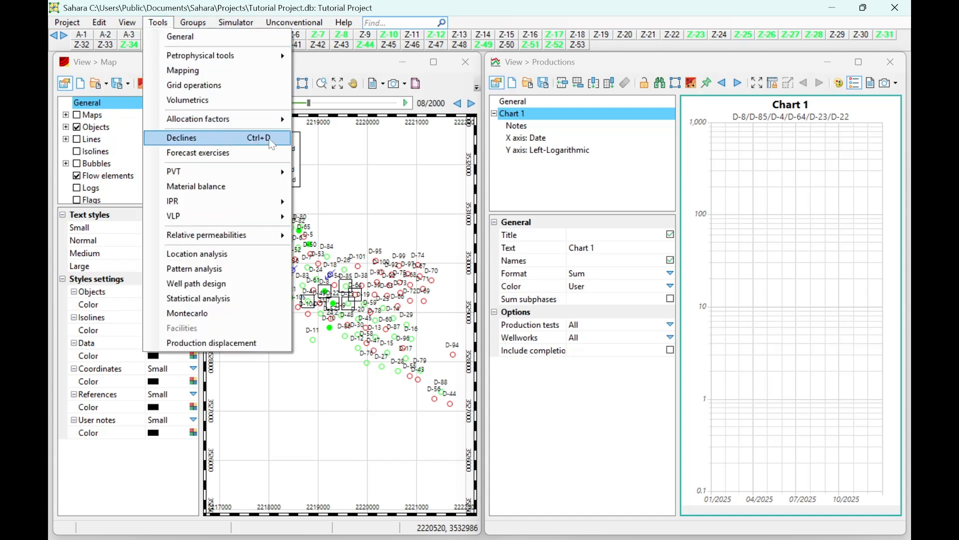
click(251, 140)
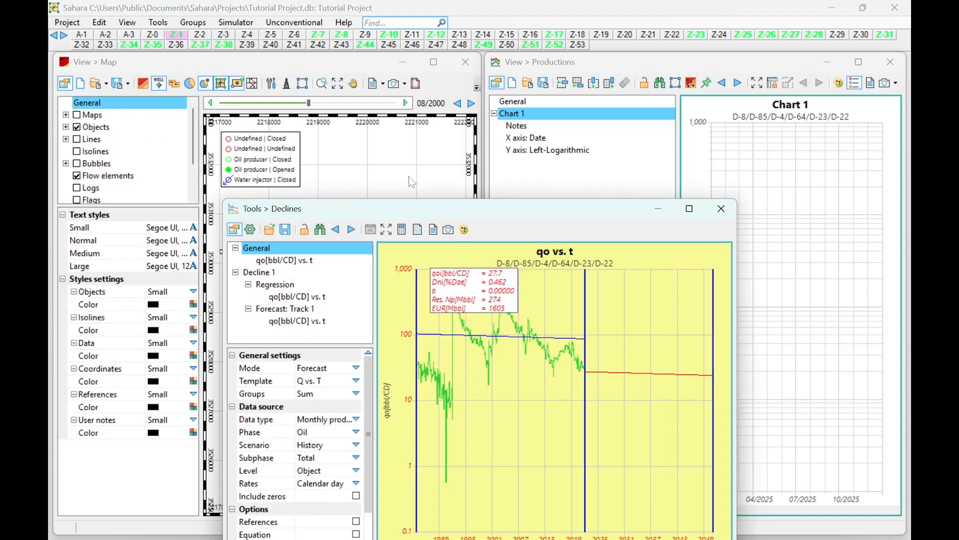
drag(415, 201, 529, 113)
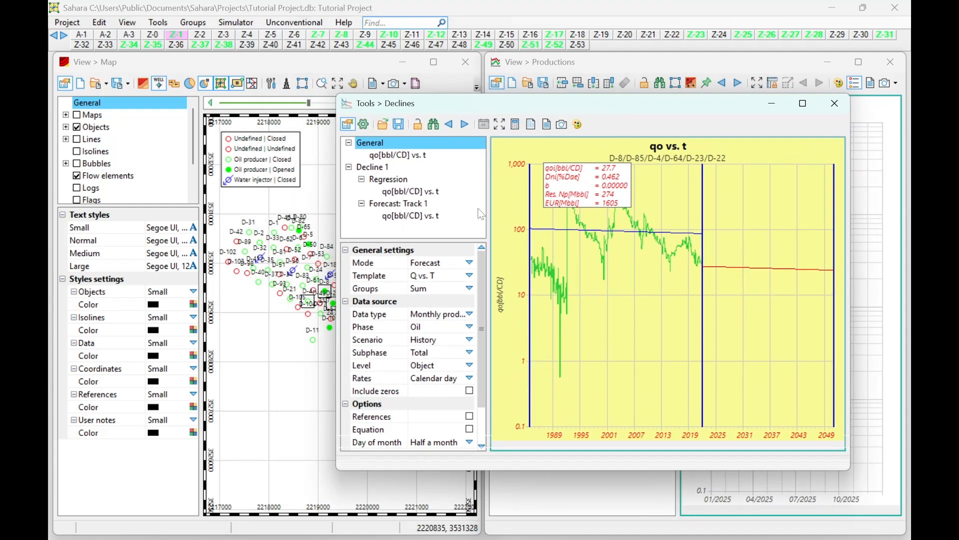
click(470, 265)
click(469, 266)
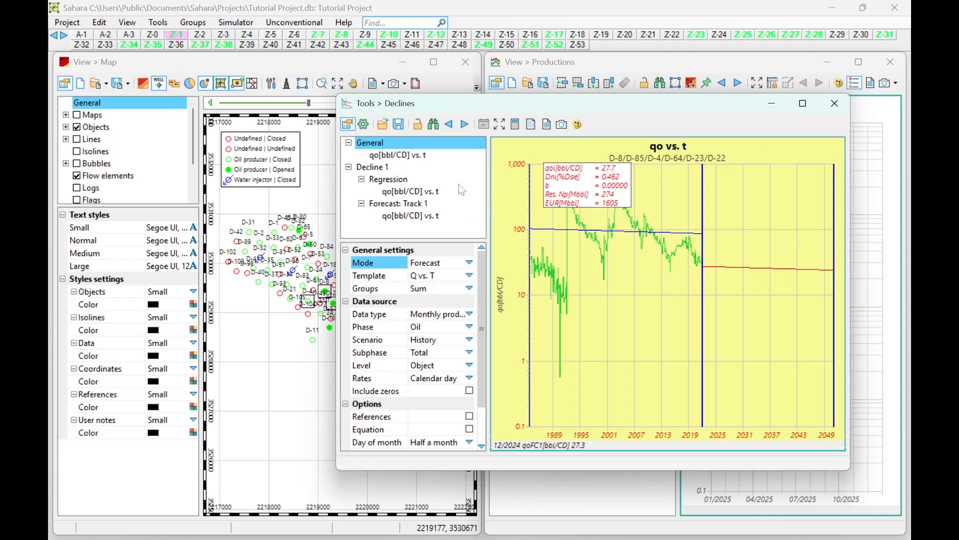
drag(502, 103, 552, 100)
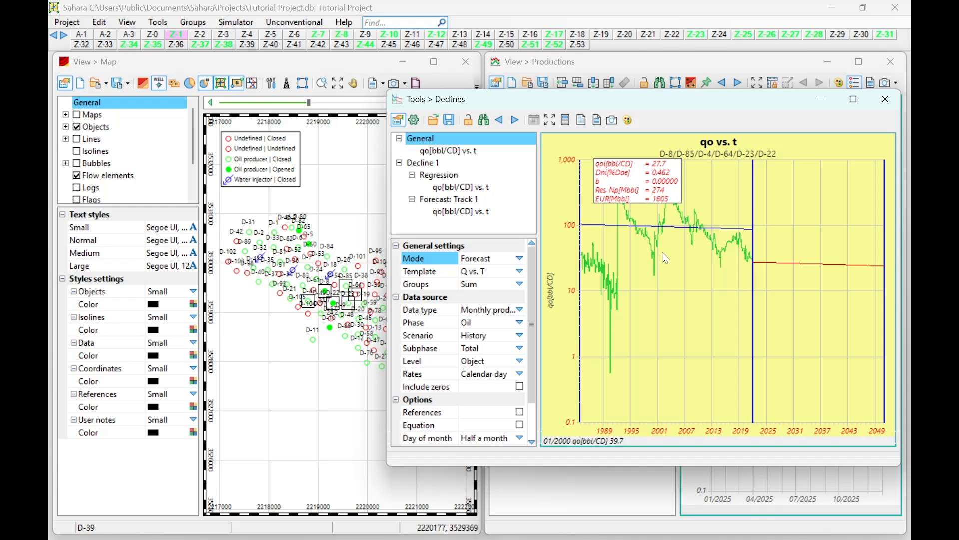
Widen the map window, locate well D-12 on the map and select it for the decline analysis
scroll(307, 281, up, 3)
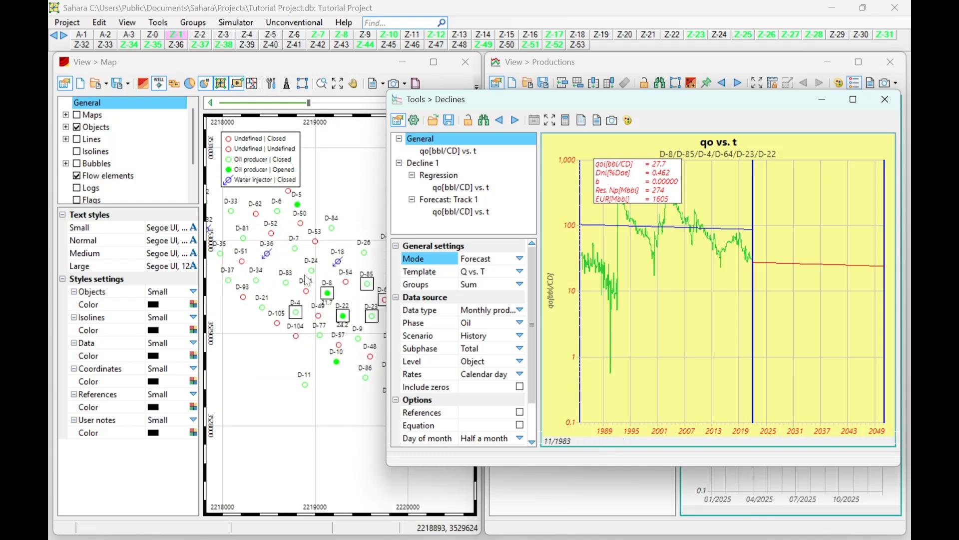
scroll(308, 281, down, 1)
click(335, 287)
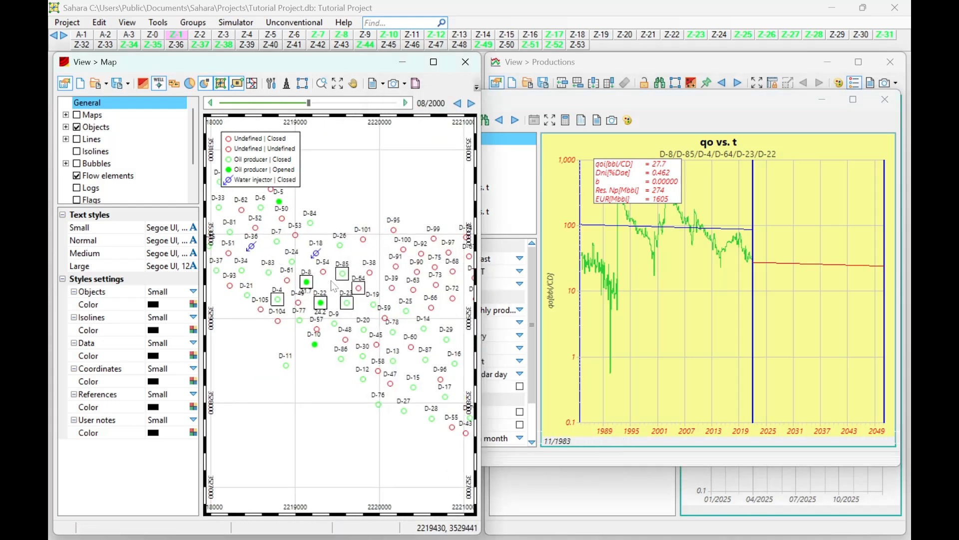
scroll(335, 287, down, 1)
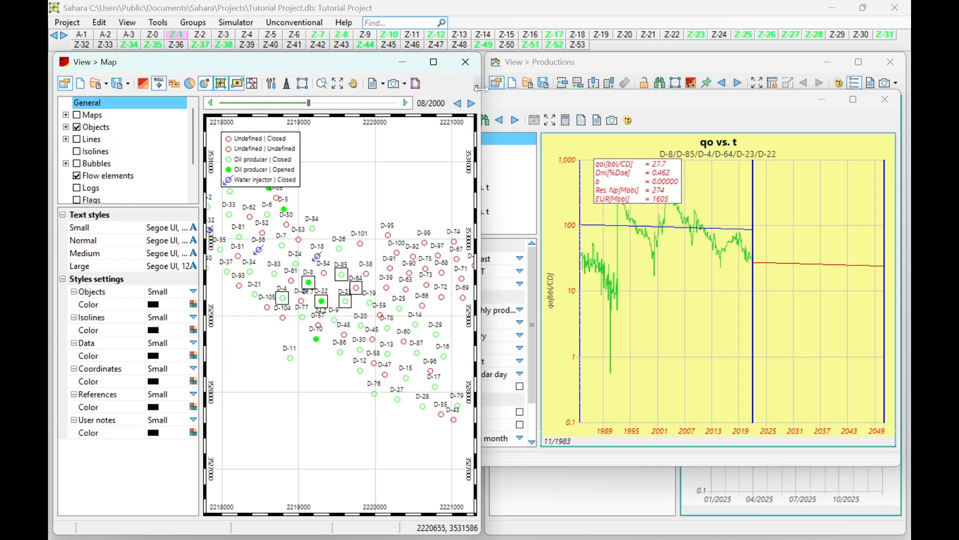
drag(481, 89, 515, 89)
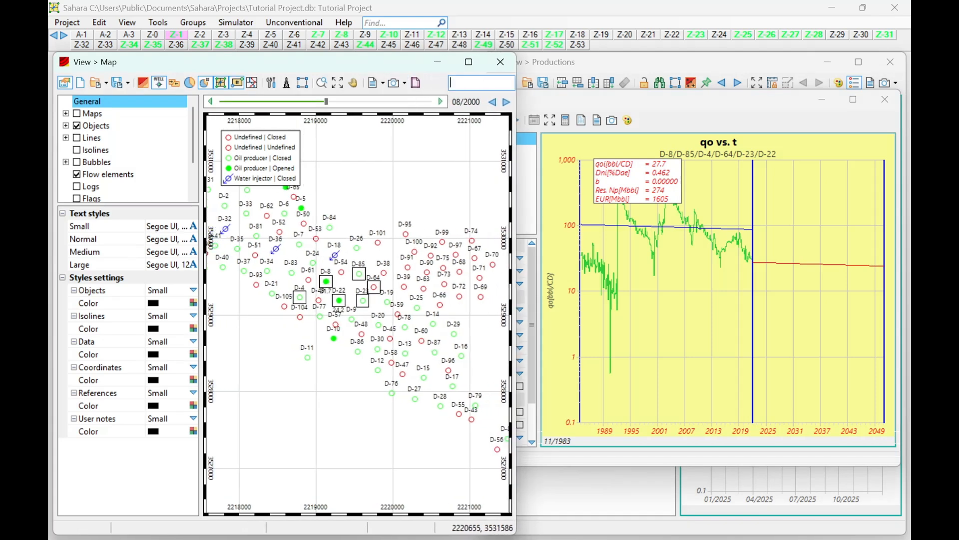
text(d-12)
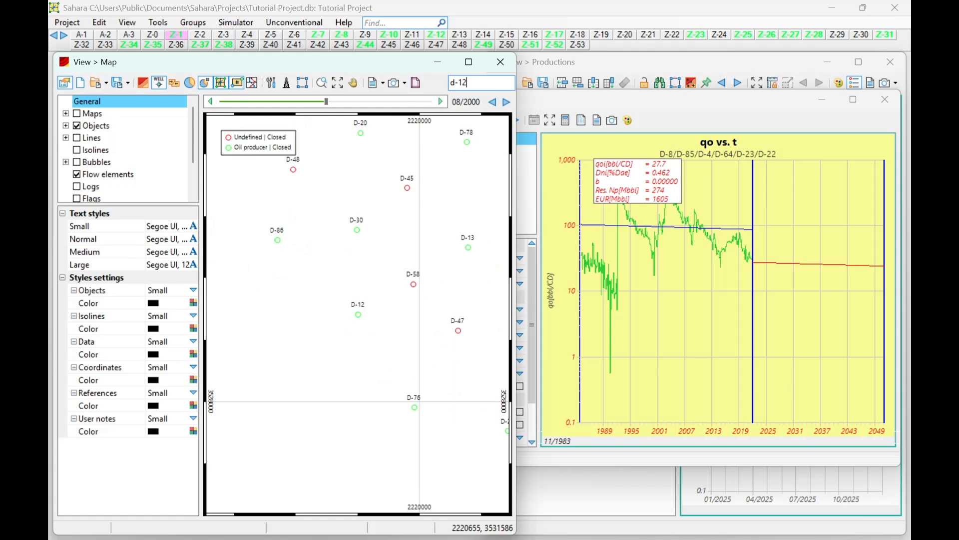
click(358, 314)
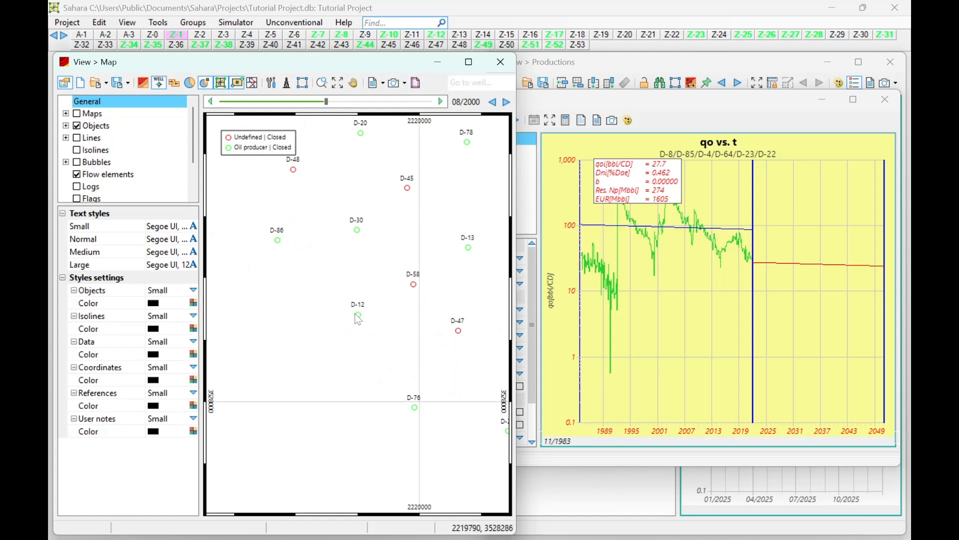
click(358, 314)
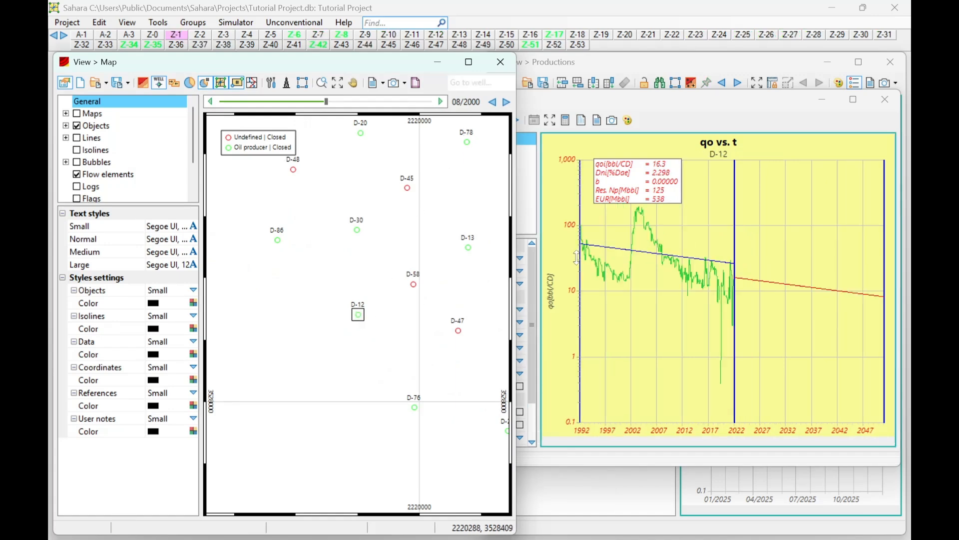
Maximize the Declines window and set the chart's background colour to white and its text colour to dark blue
drag(592, 103, 490, 2)
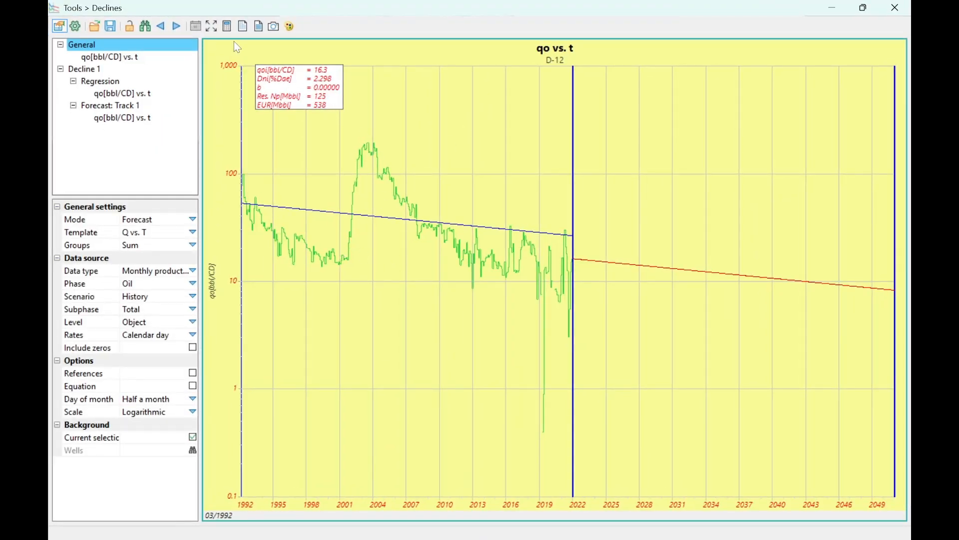
click(290, 27)
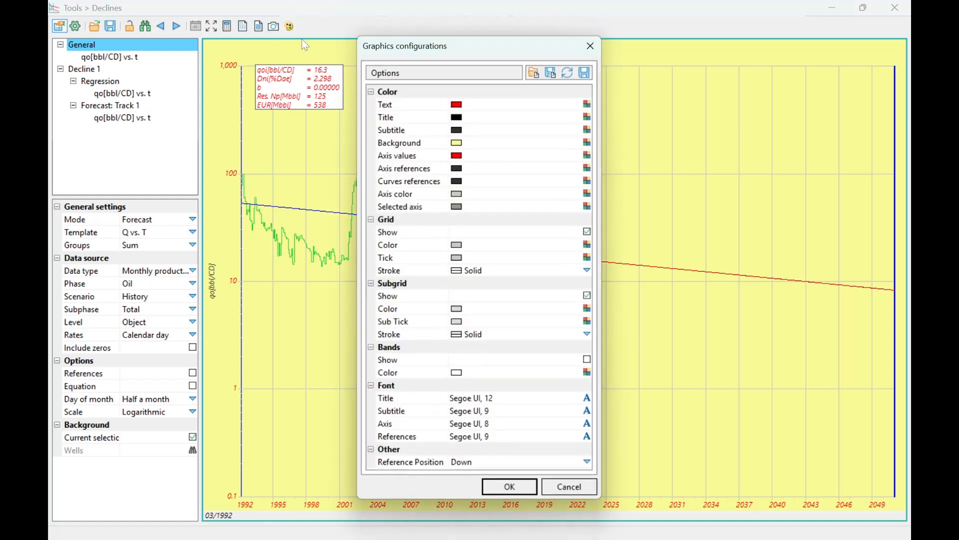
click(588, 141)
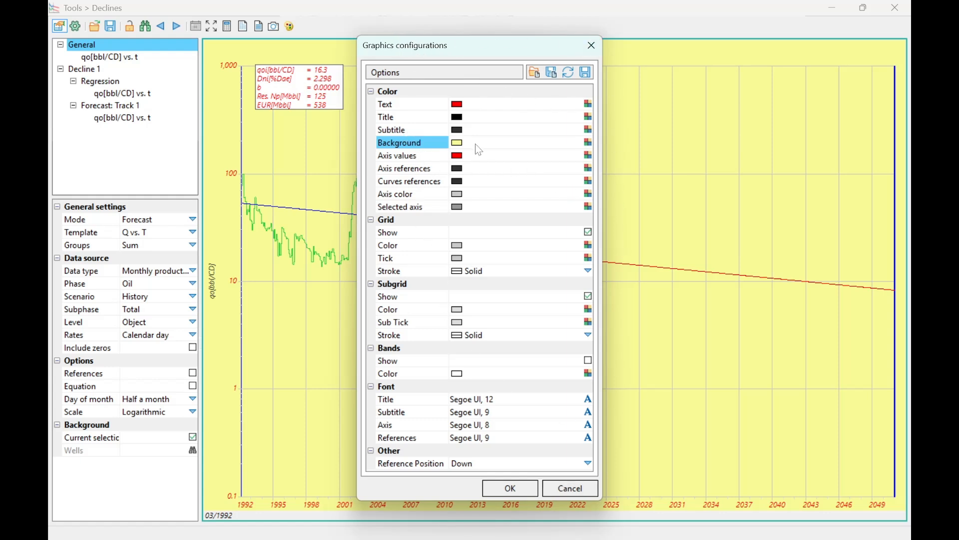
click(590, 146)
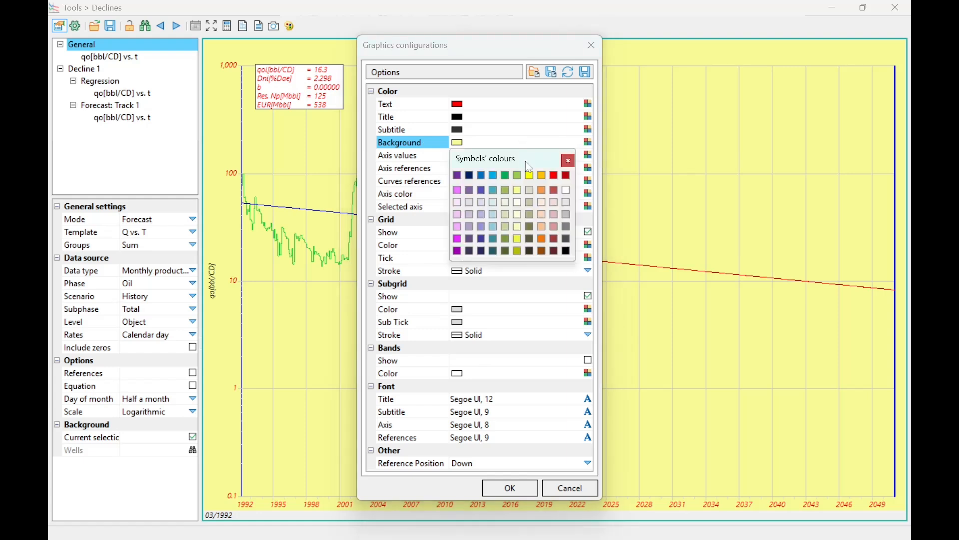
click(562, 187)
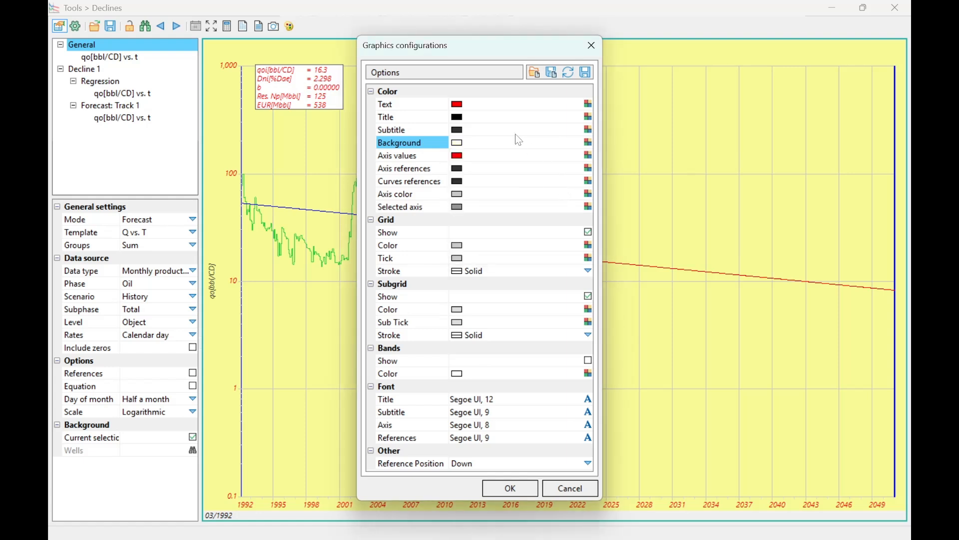
click(588, 104)
click(476, 138)
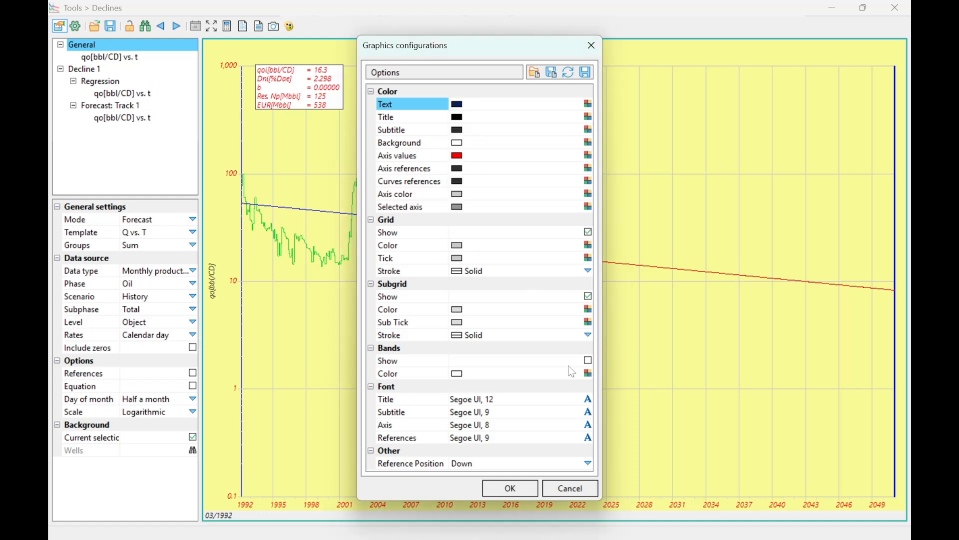
click(502, 488)
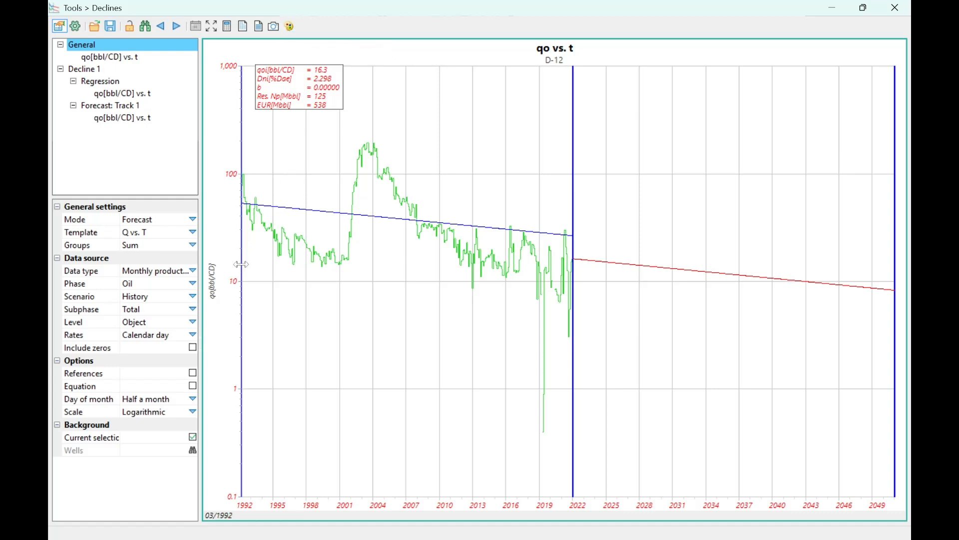
Move the regression interval's start to 01/05/1992 and return to the general settings
drag(242, 264, 244, 264)
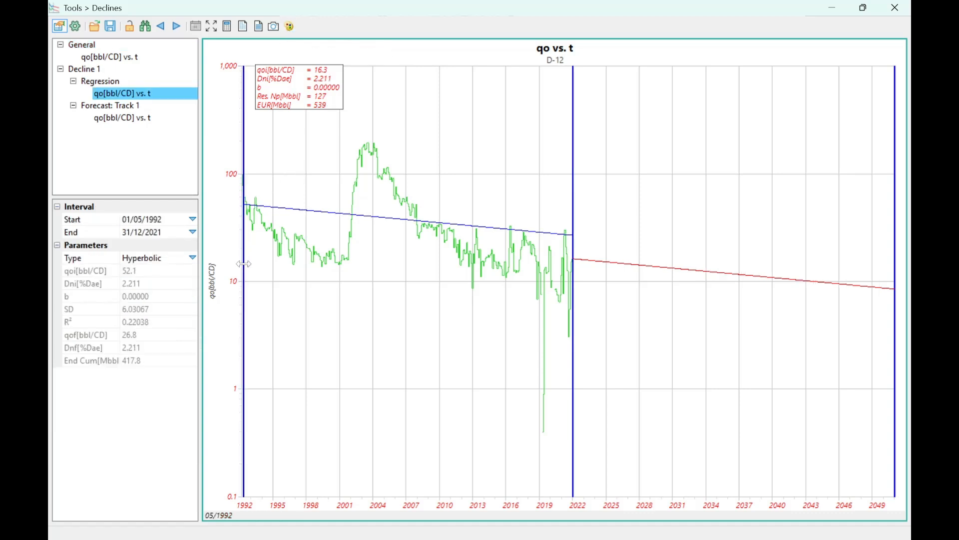
click(95, 45)
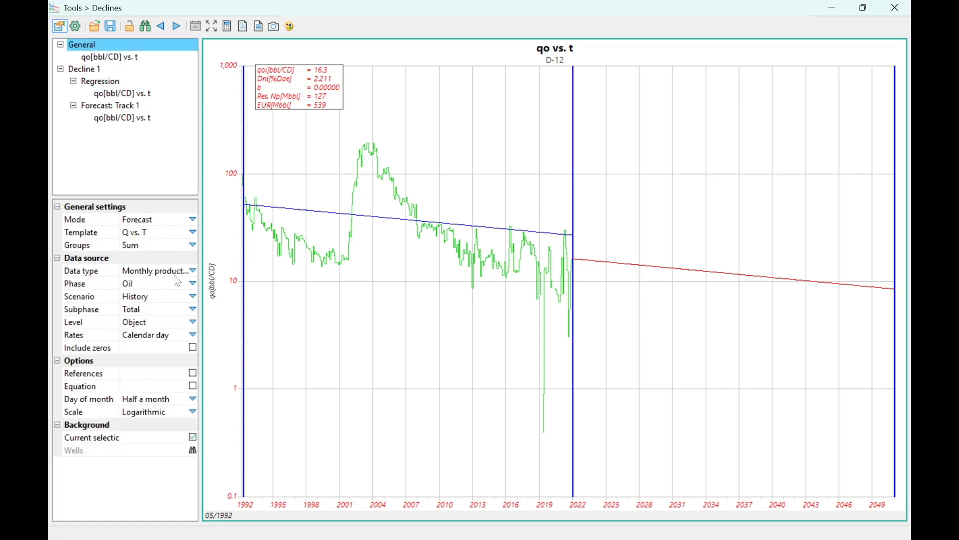
Select History as the data source scenario and review the available subphases, keeping Total
click(172, 288)
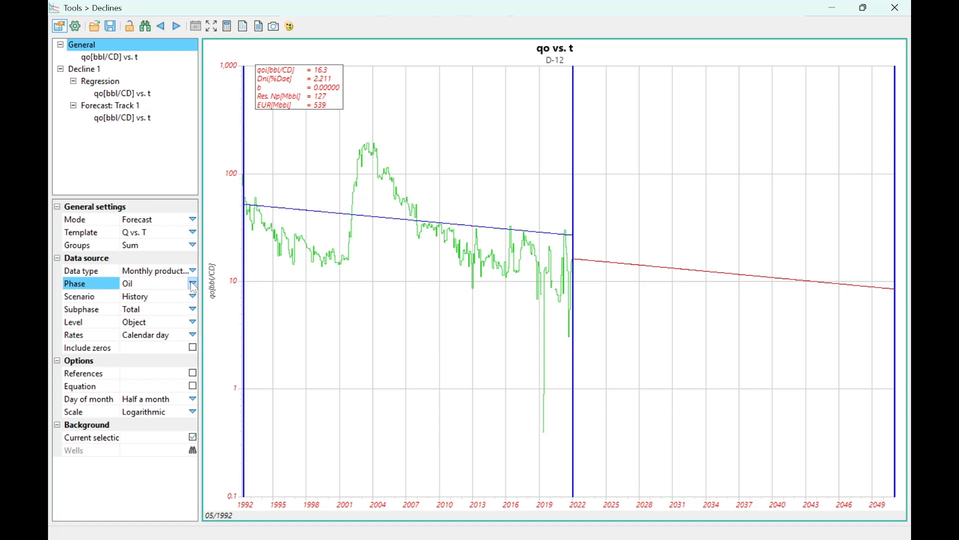
click(175, 297)
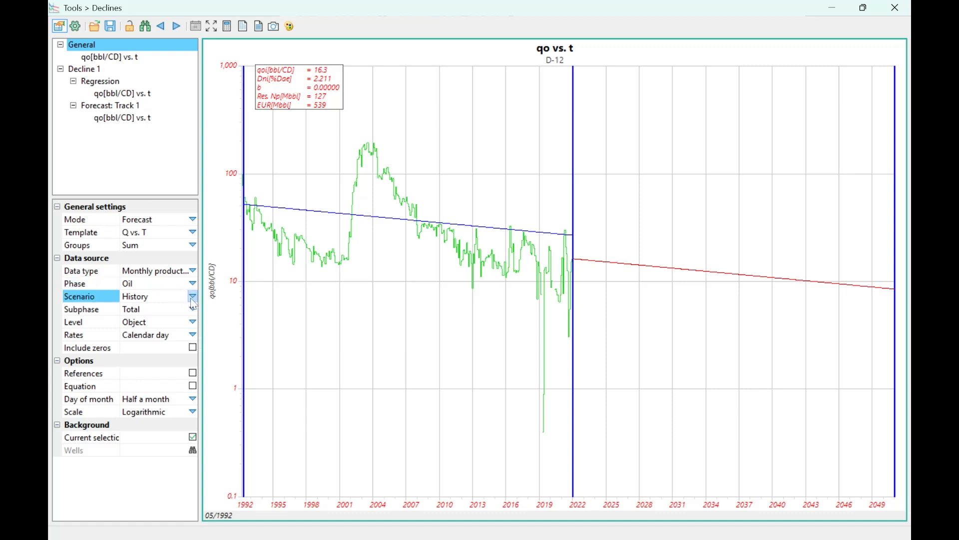
click(196, 303)
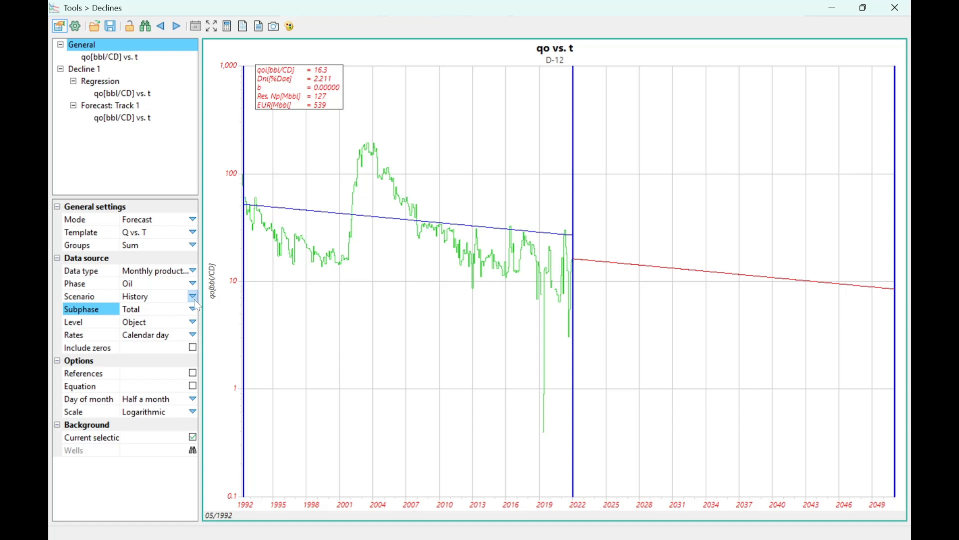
click(193, 297)
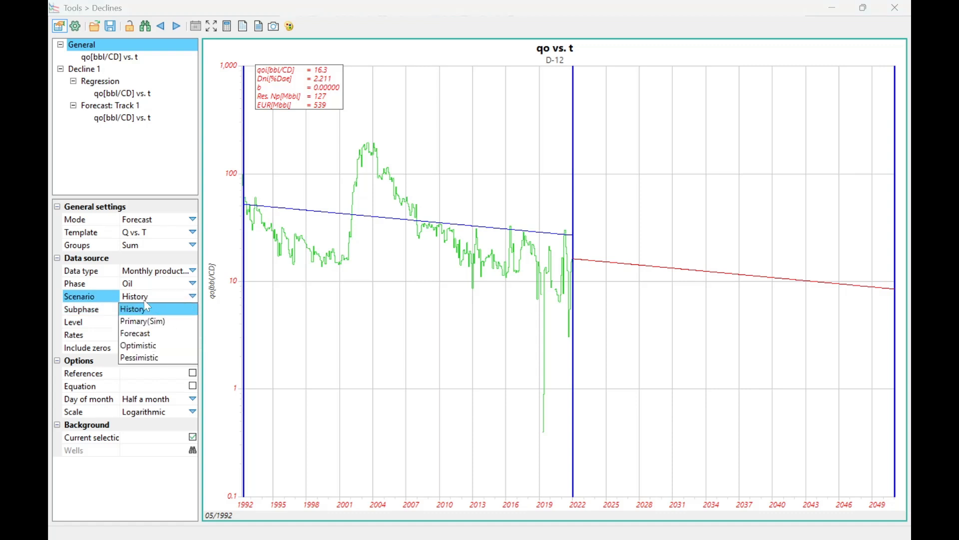
click(146, 305)
click(194, 310)
click(193, 310)
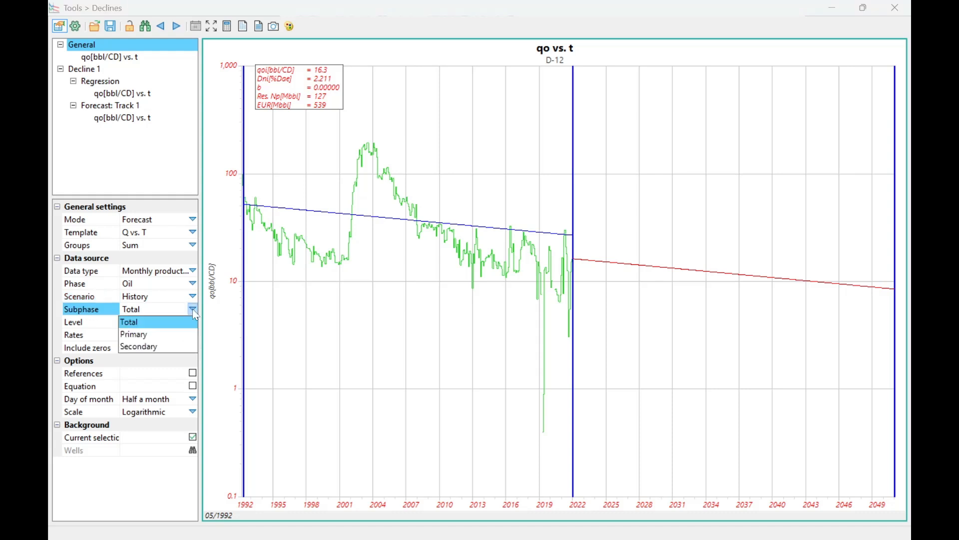
click(195, 315)
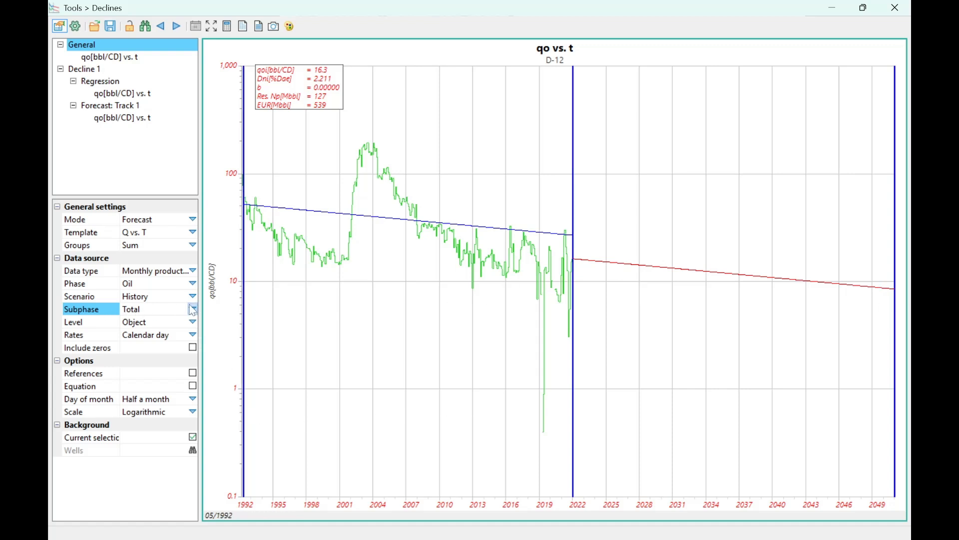
Set the data source level to Object and the rates to Calendar day
click(162, 328)
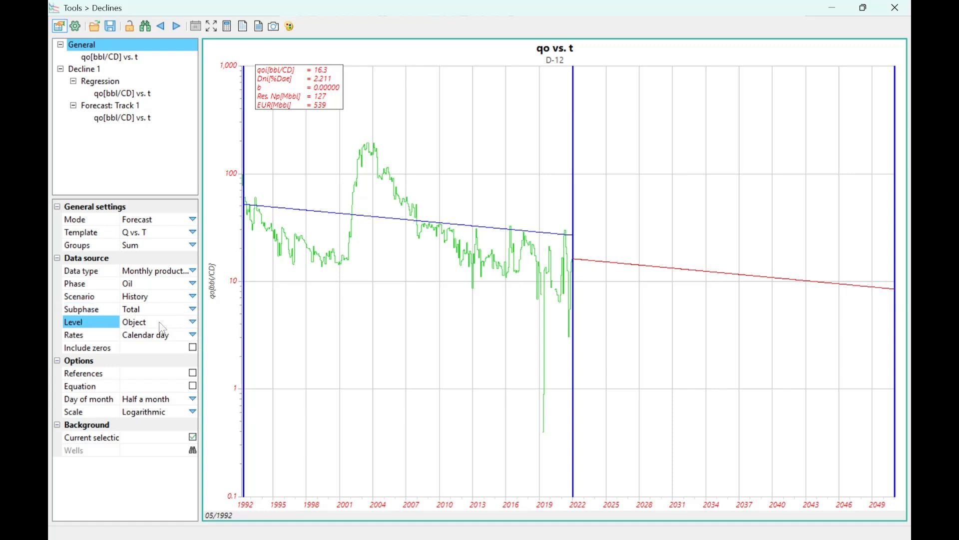
click(191, 321)
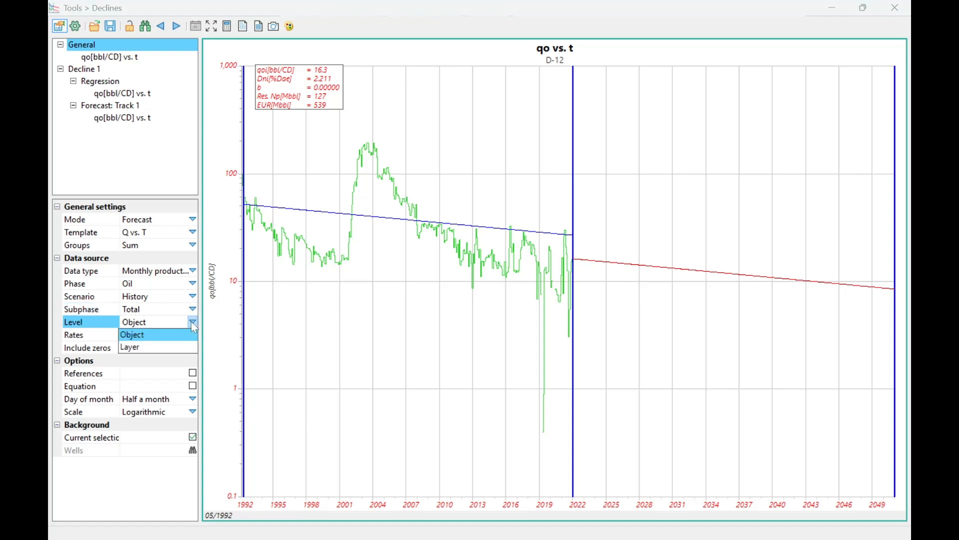
click(149, 330)
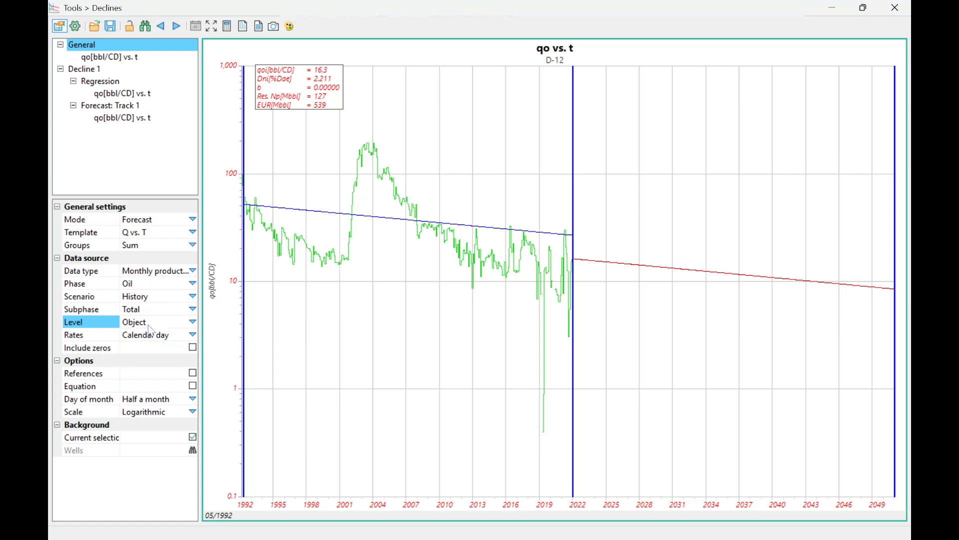
click(191, 334)
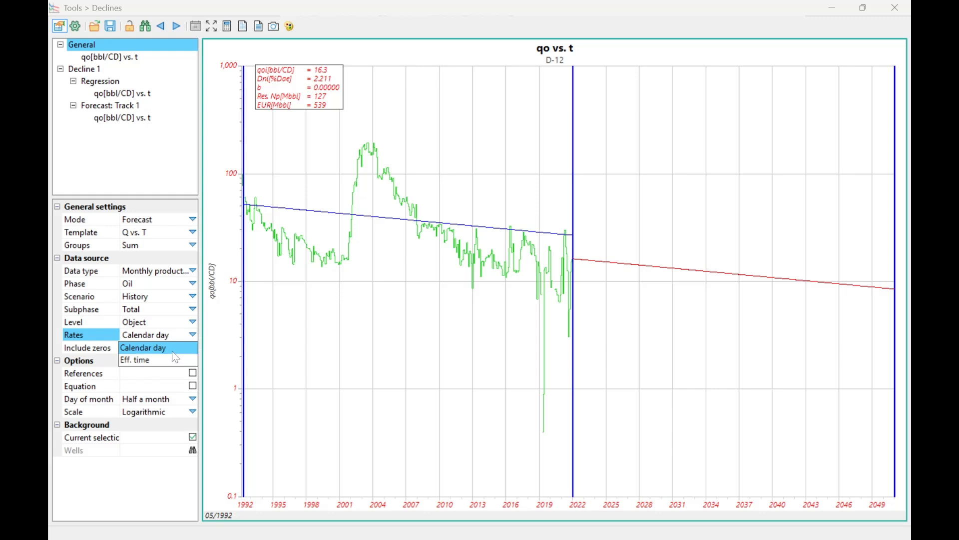
click(173, 351)
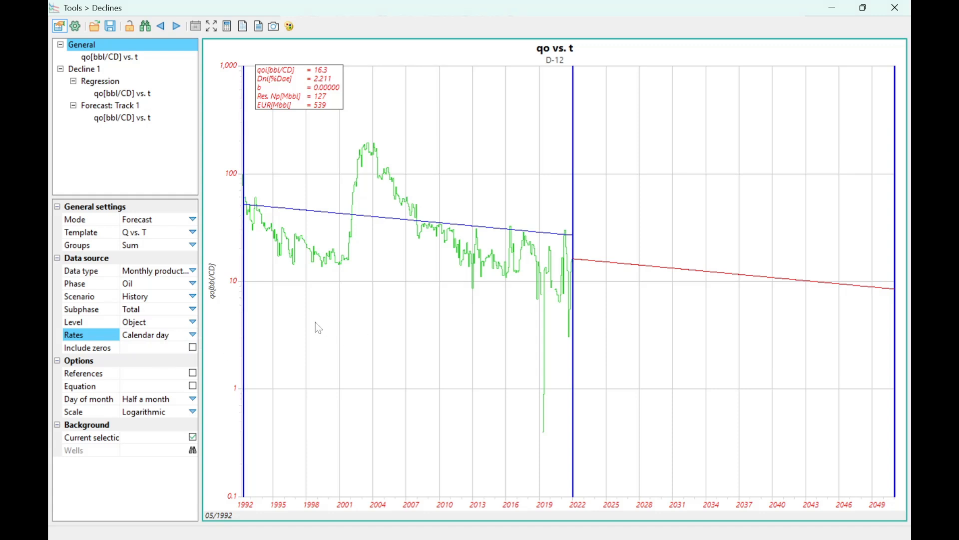
Move the regression interval's start to 01/03/1995 on the qo vs. t chart
drag(250, 332, 275, 319)
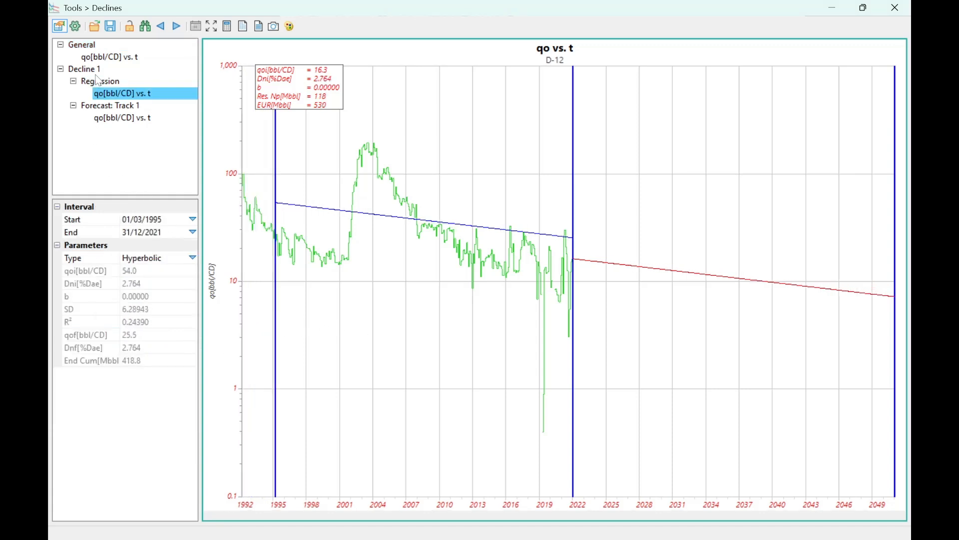
Display the User notes on the general qo vs. t chart, and turn the notes off again
click(92, 48)
click(97, 58)
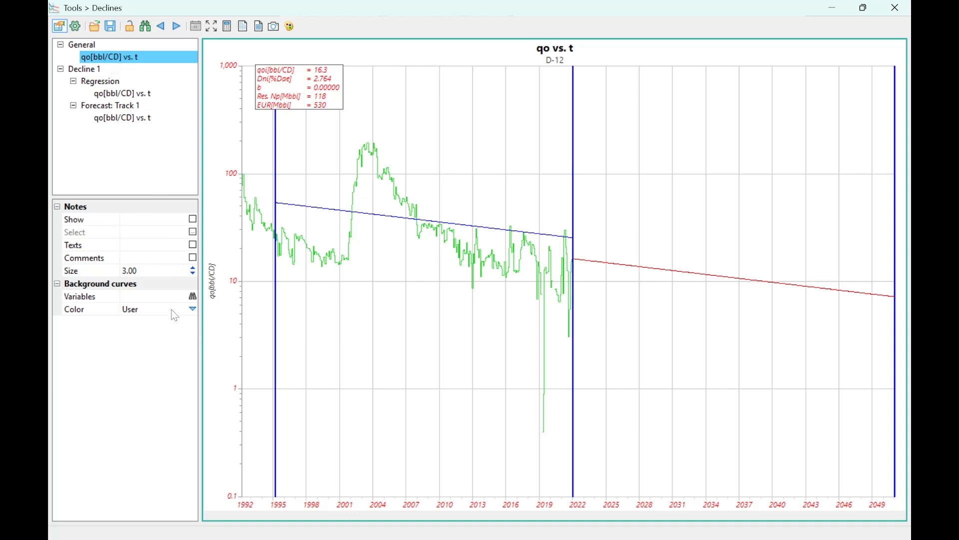
click(193, 221)
click(192, 220)
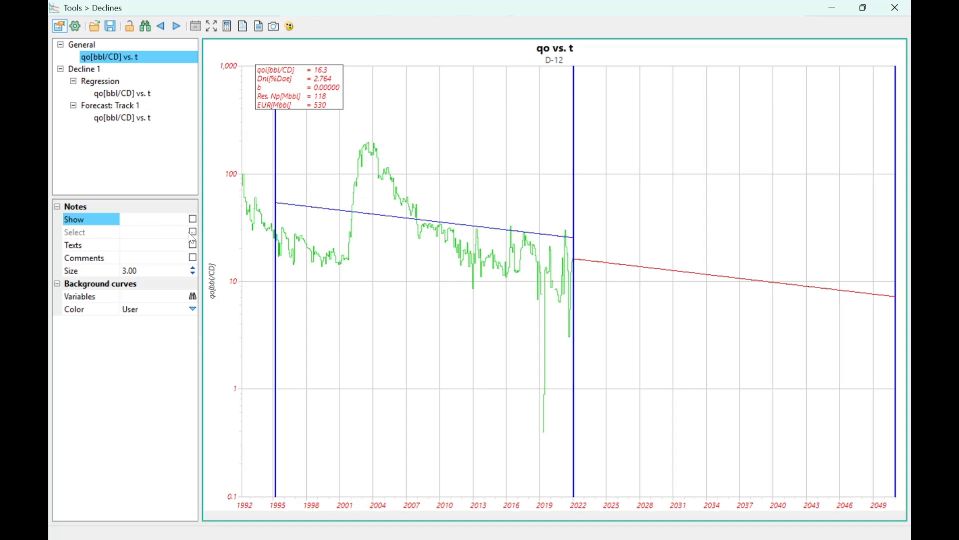
click(193, 234)
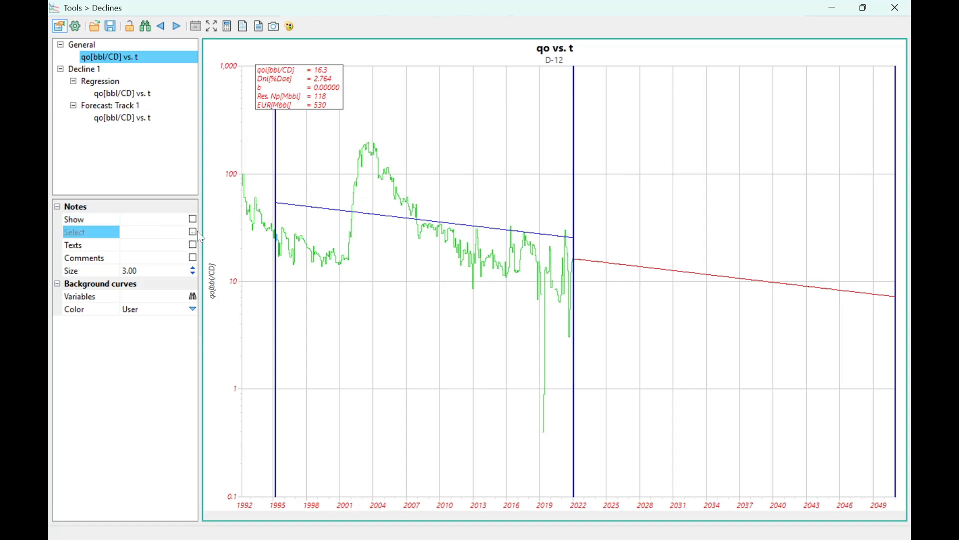
click(193, 220)
click(193, 231)
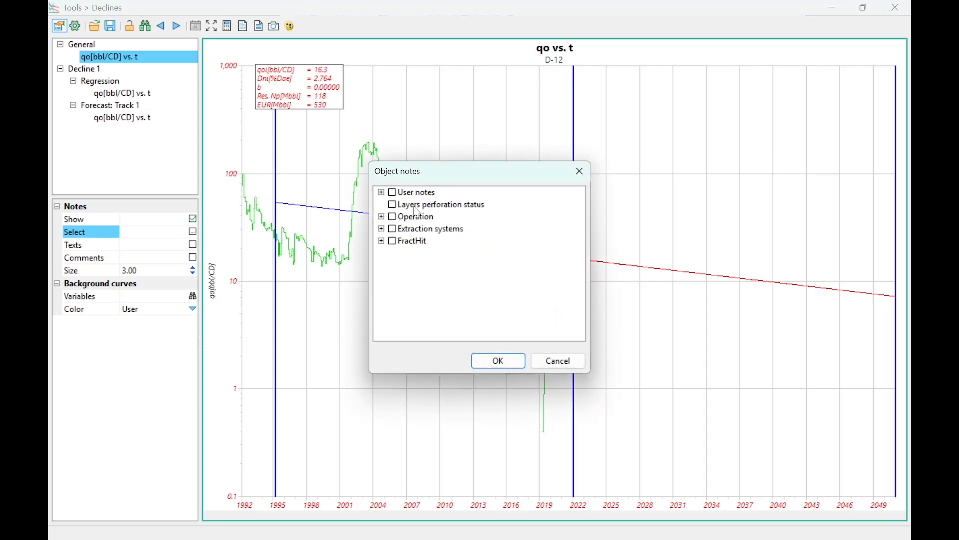
click(392, 193)
click(497, 361)
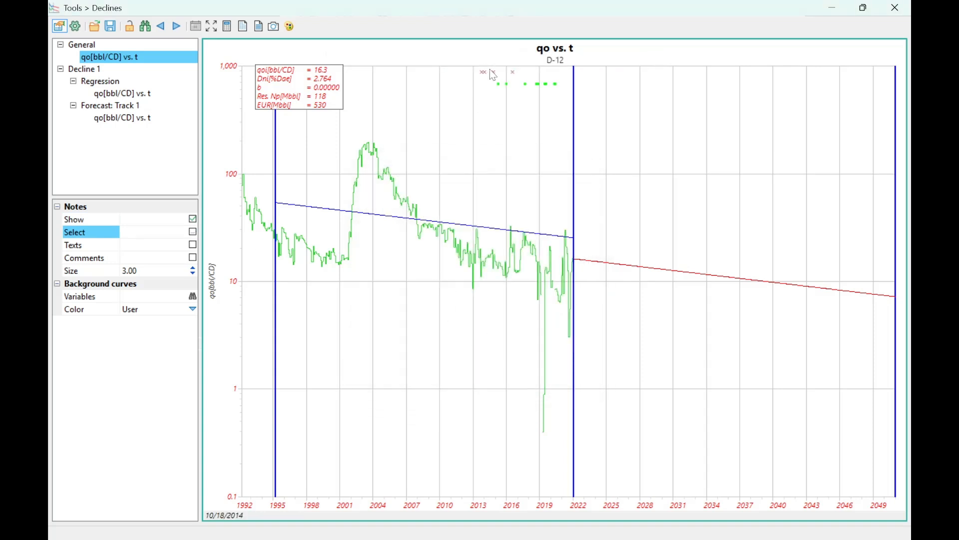
click(194, 220)
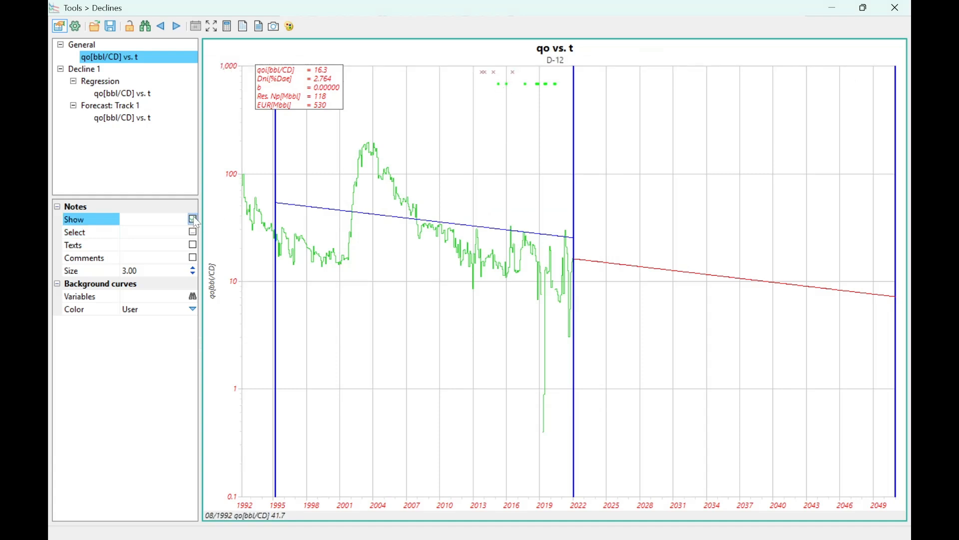
click(194, 220)
Review the economic limits of Decline 1, including the maximum b value
click(91, 71)
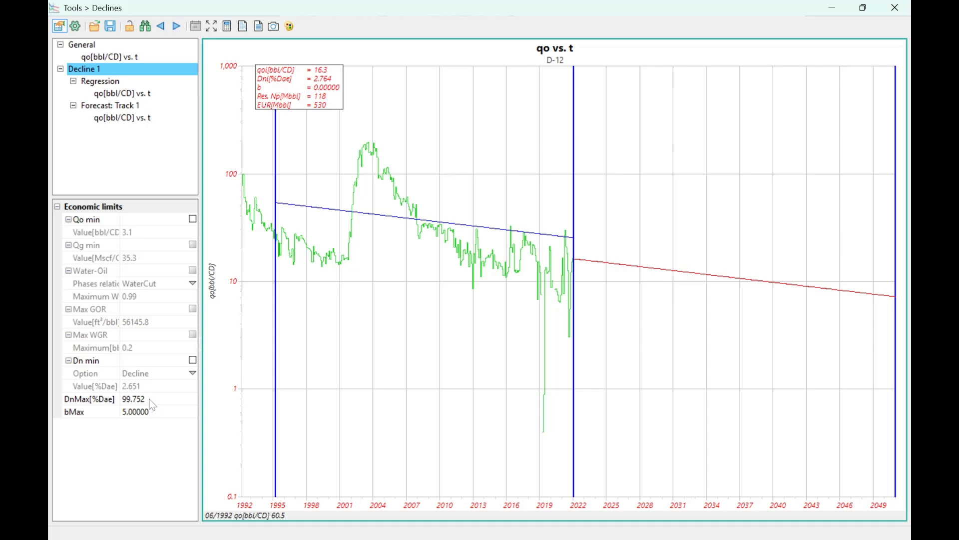
click(155, 412)
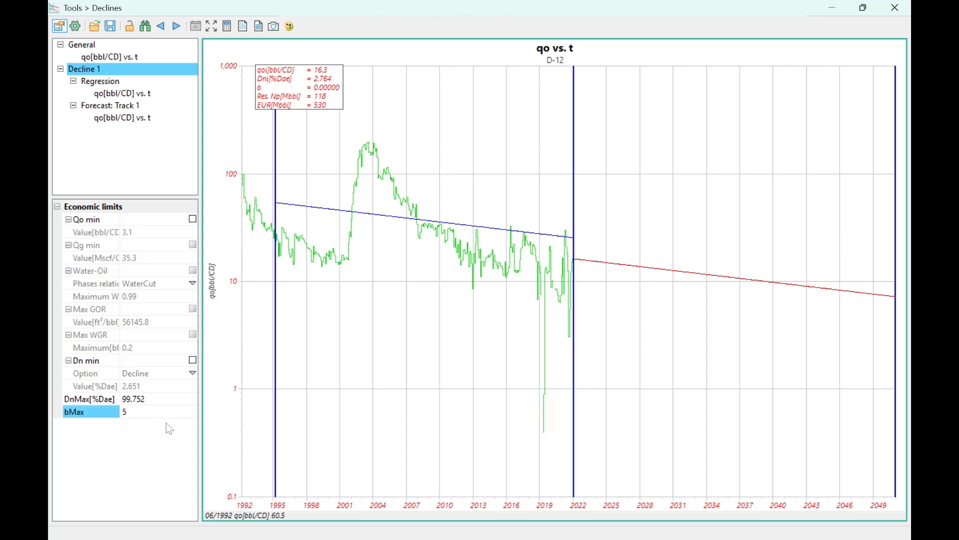
Recolour the regression line of the qo vs. t chart, trying orange and settling on medium blue
click(105, 83)
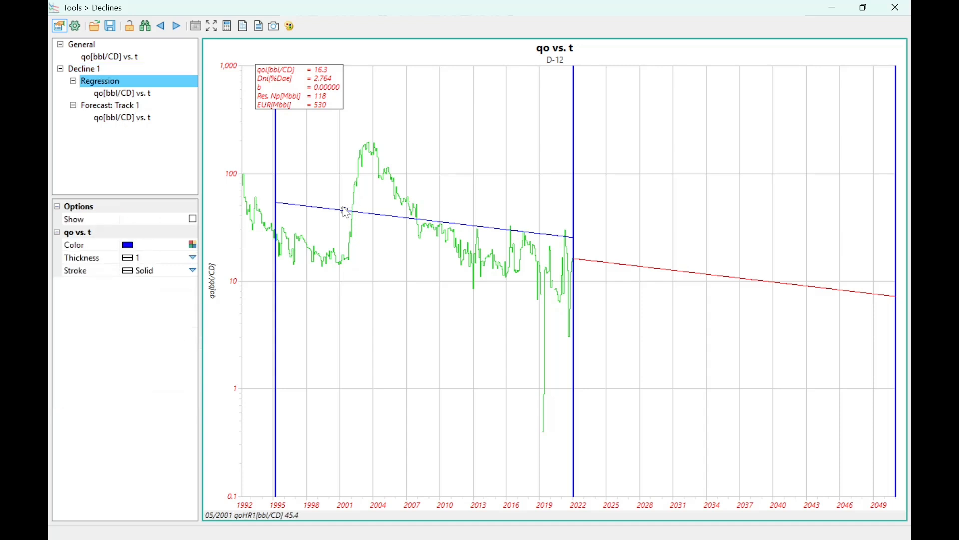
click(192, 244)
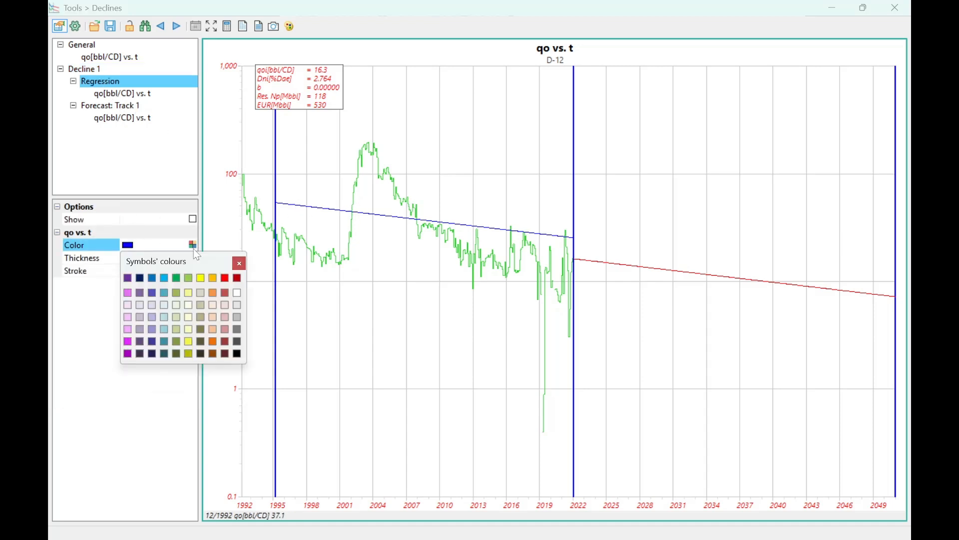
click(216, 278)
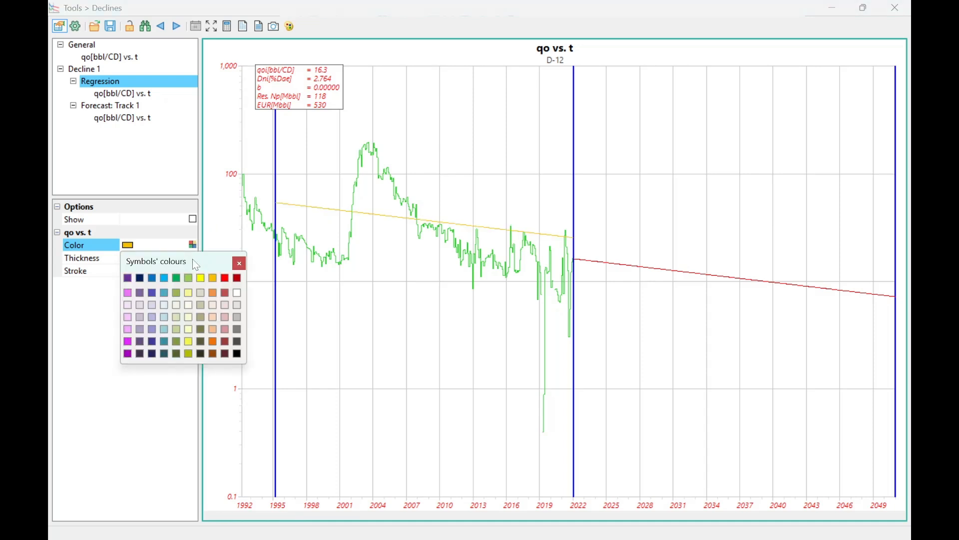
click(153, 279)
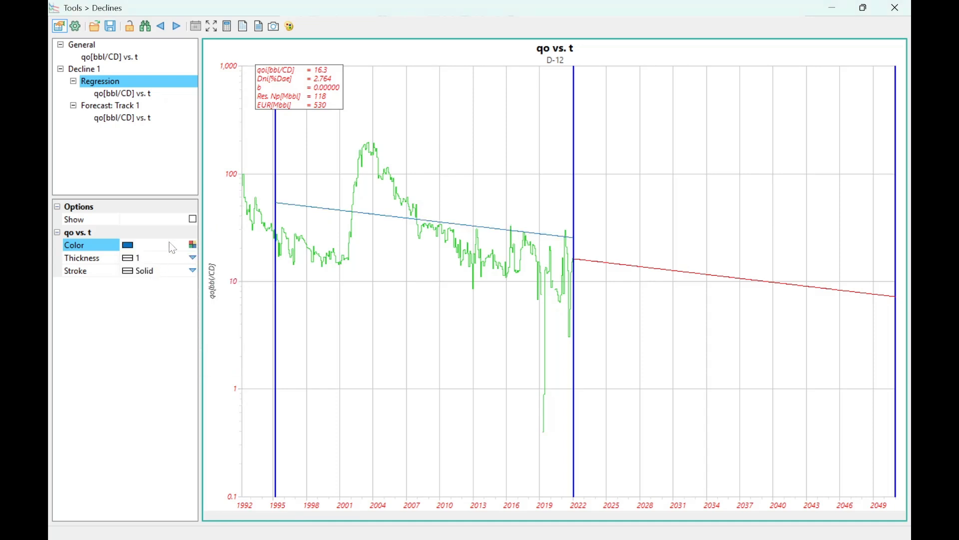
Examine the interval and decline type settings of the qo vs. t regression, keeping the Hyperbolic type
click(108, 95)
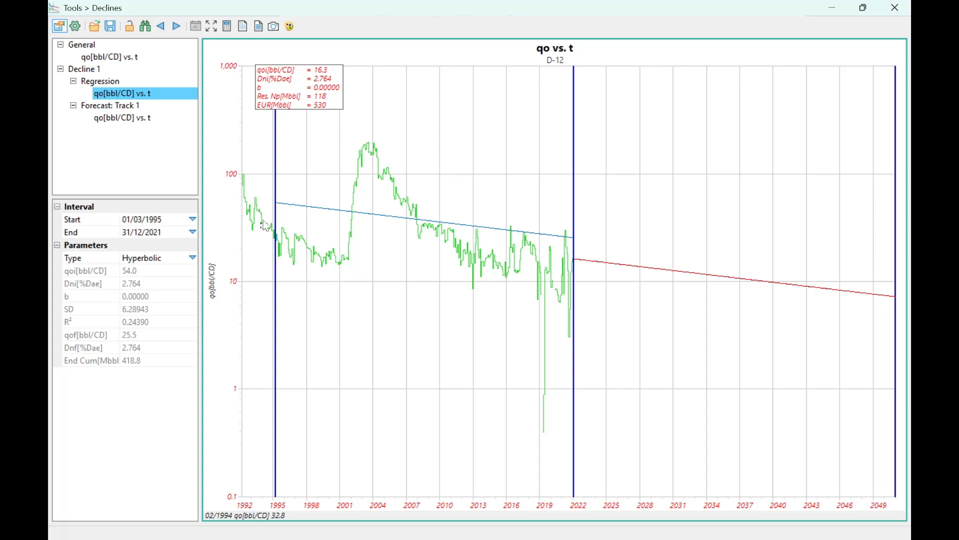
click(193, 259)
click(195, 262)
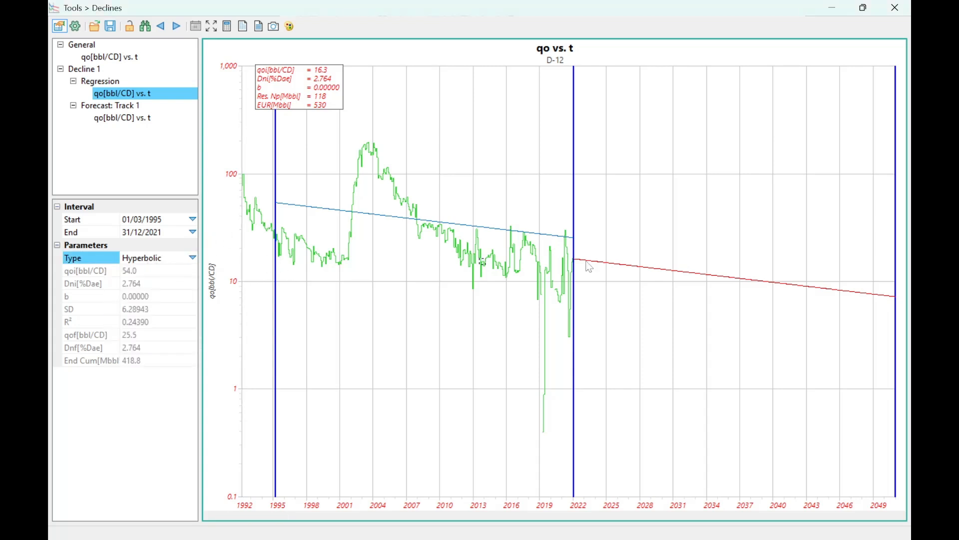
Examine the Track 1 forecast period and the initial flow rate types of its qo vs. t forecast, keeping Datum corrected
click(192, 258)
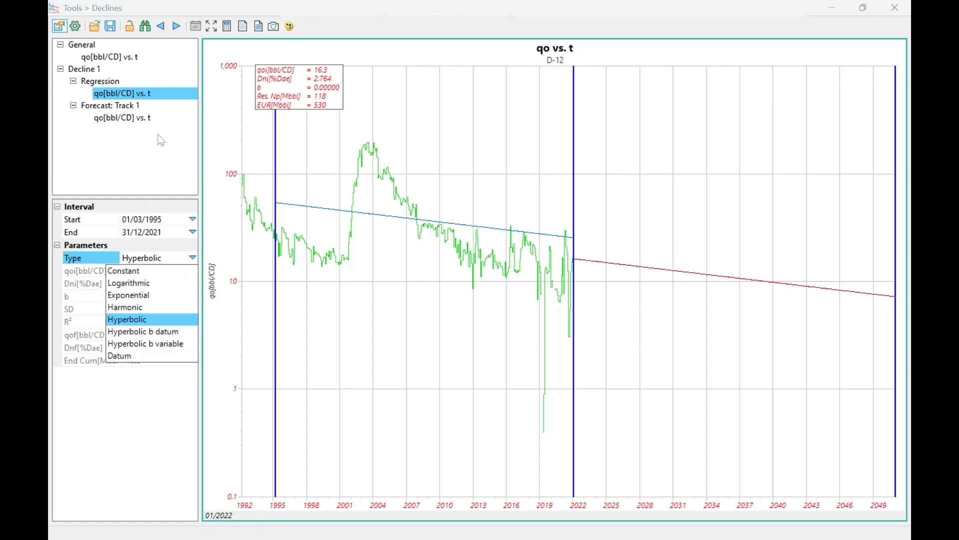
click(132, 106)
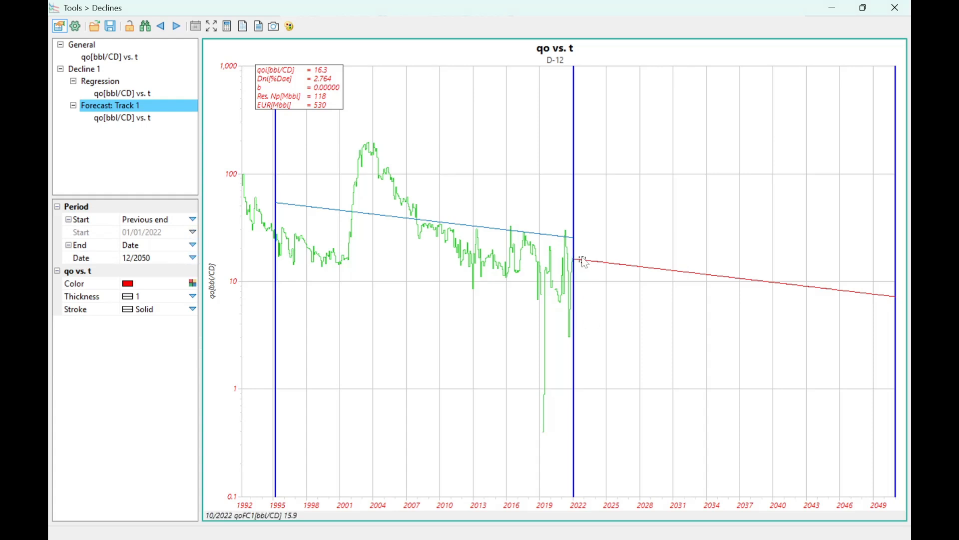
click(120, 119)
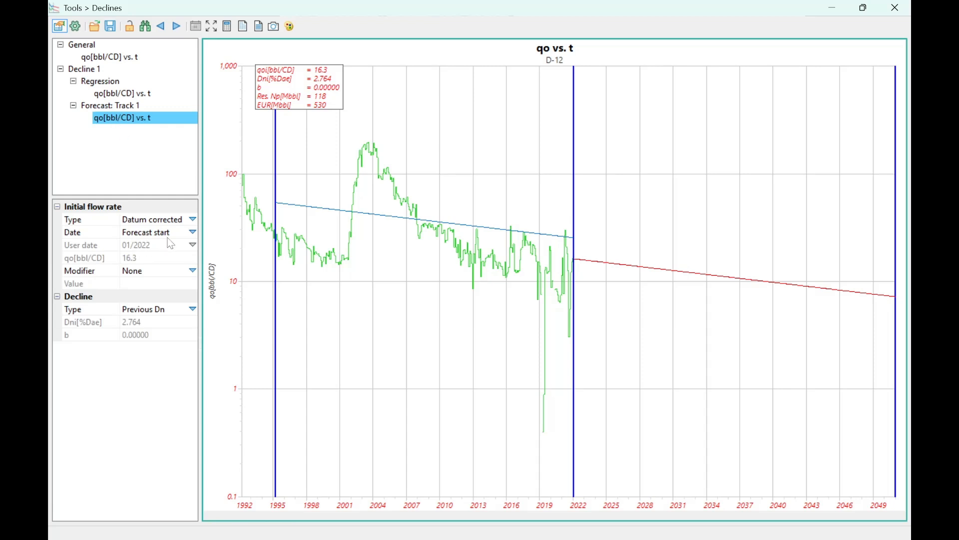
click(193, 222)
click(193, 222)
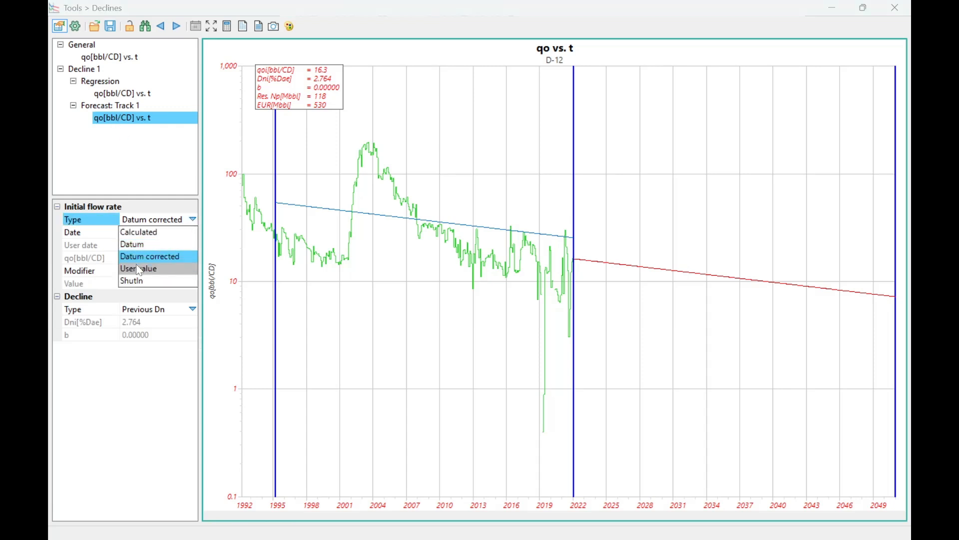
click(99, 345)
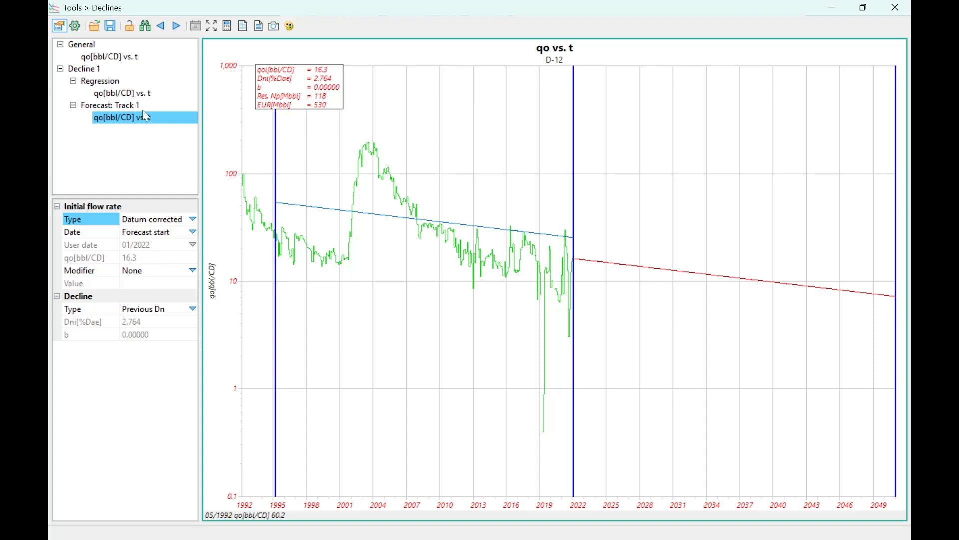
Go back to the qo vs. t regression of Decline 1 and move the decline results box to the chart's upper-right corner
click(95, 83)
click(99, 73)
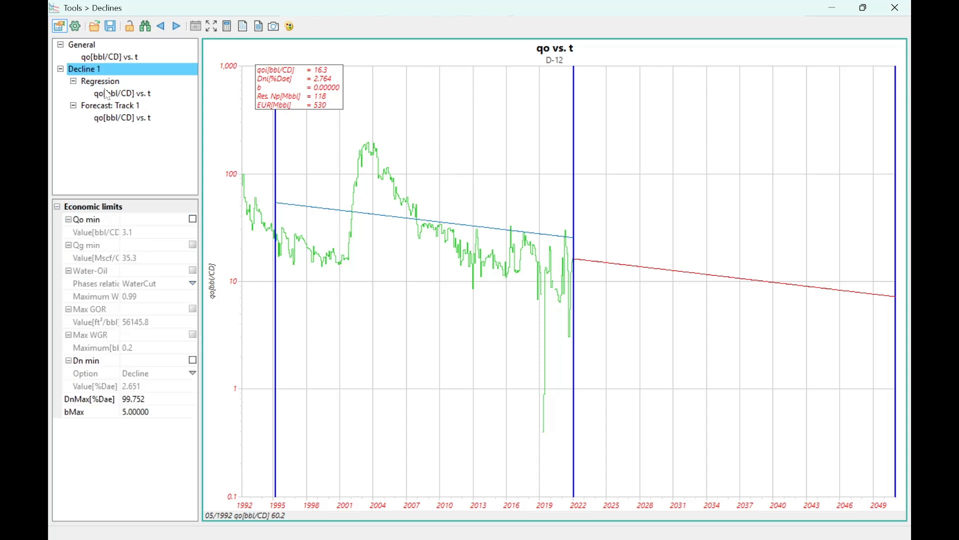
click(105, 82)
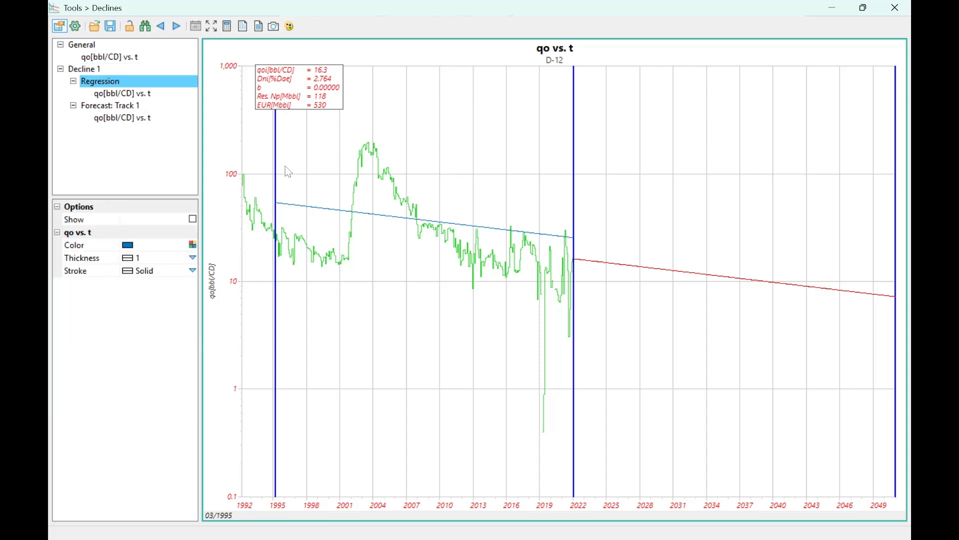
click(122, 93)
drag(275, 150, 276, 112)
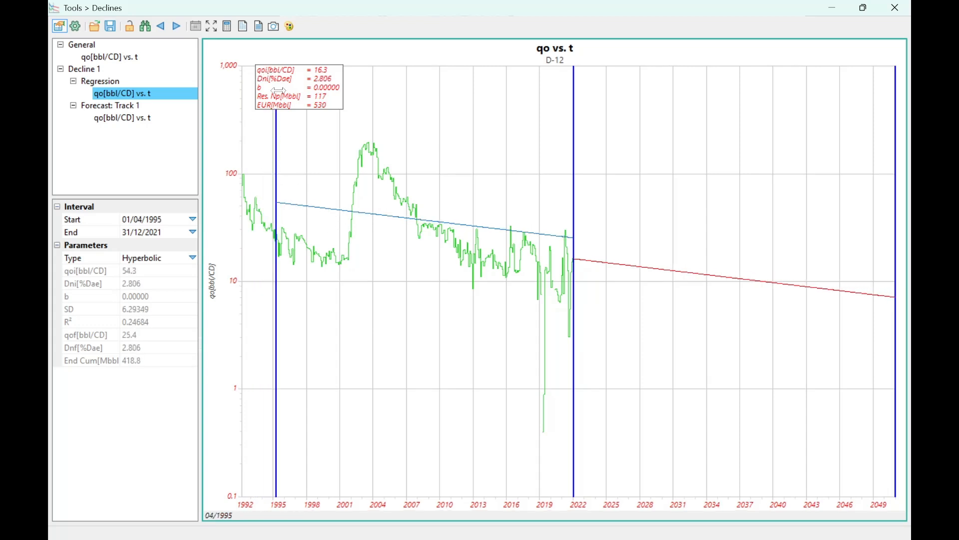
drag(278, 91, 861, 93)
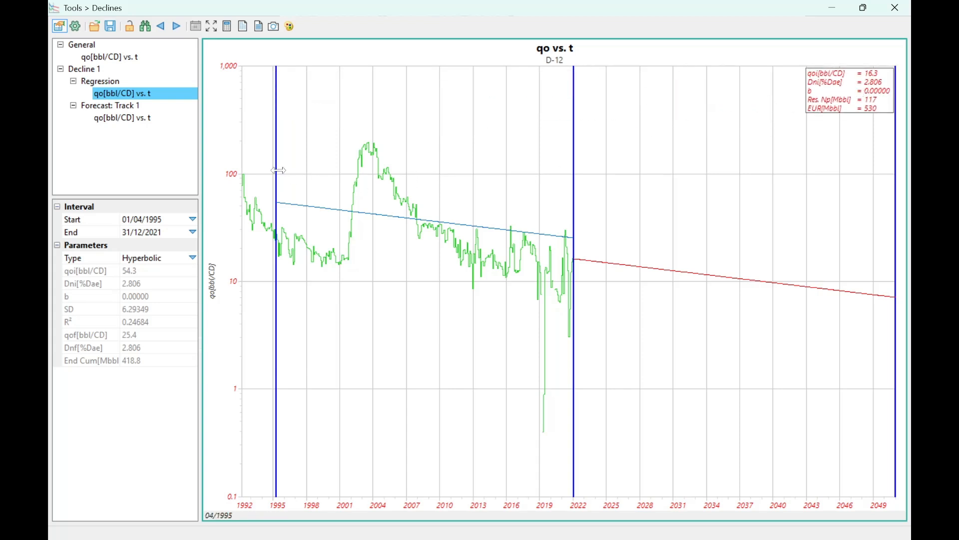
Shift the regression interval's start to 01/01/2004, where the decline after the production peak begins
drag(279, 170, 358, 103)
mouse_move(361, 104)
mouse_down()
mouse_move(370, 104)
mouse_move(346, 106)
mouse_move(372, 111)
mouse_up()
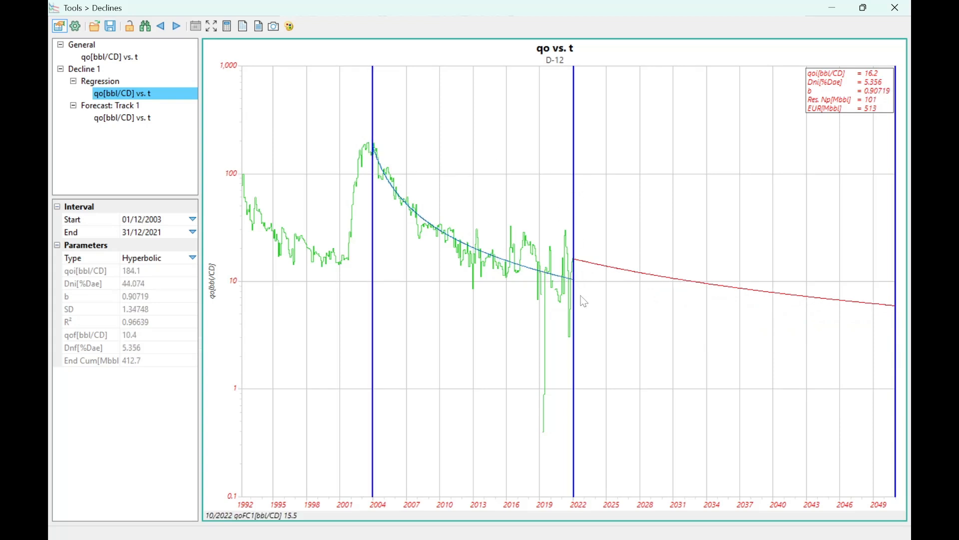
scroll(580, 295, up, 4)
scroll(579, 298, down, 3)
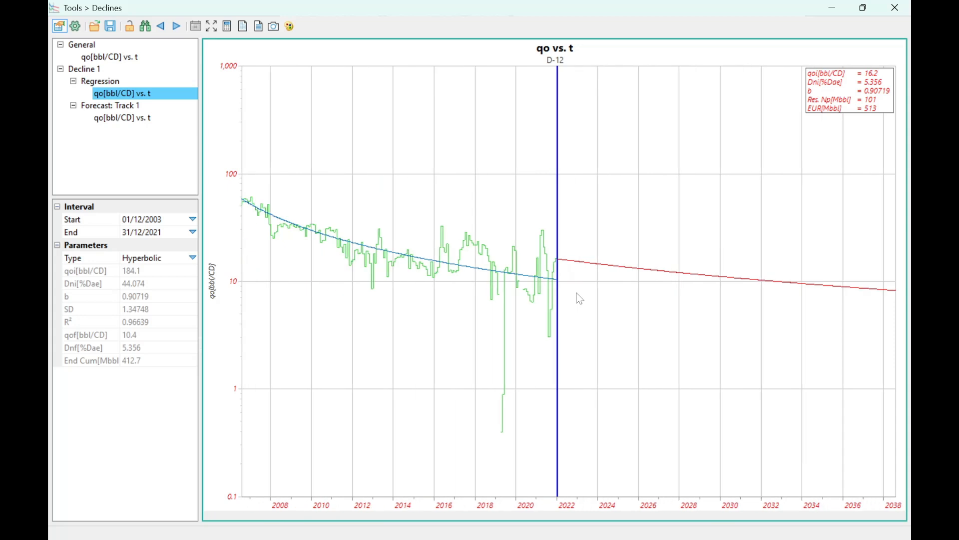
drag(254, 256, 254, 257)
scroll(343, 299, down, 1)
scroll(342, 298, down, 1)
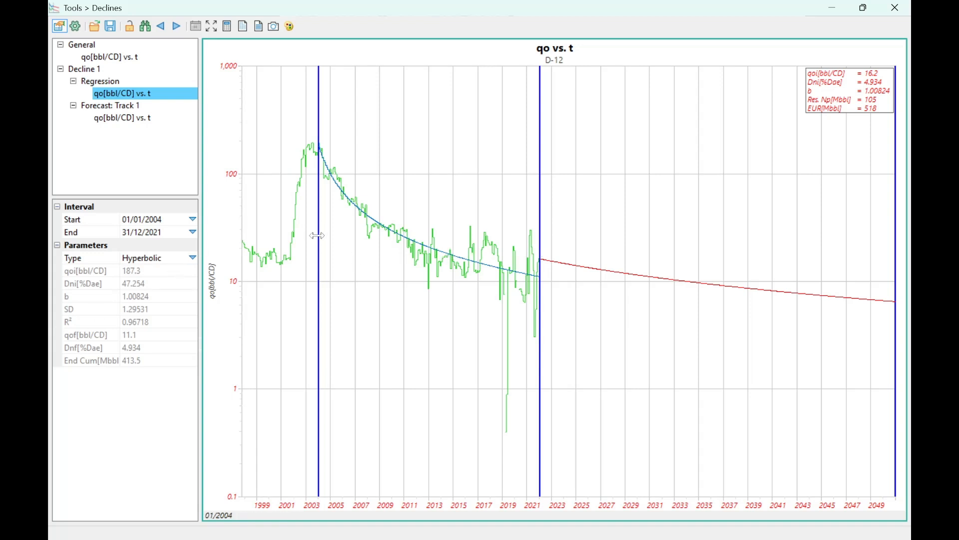
mouse_move(319, 238)
mouse_down()
mouse_move(309, 238)
mouse_move(319, 237)
mouse_up()
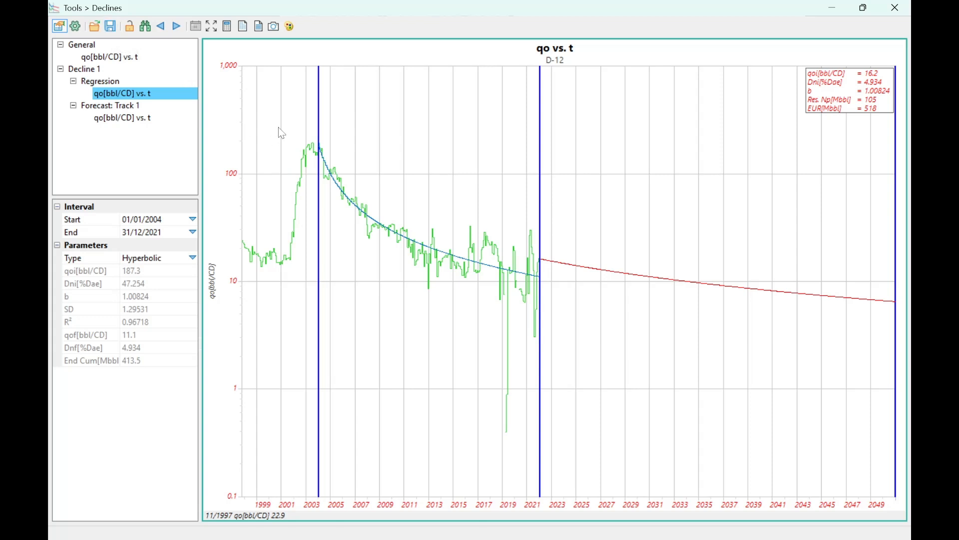
Start saving the decline with Forecast as the results scenario and Total as the subphase
click(111, 26)
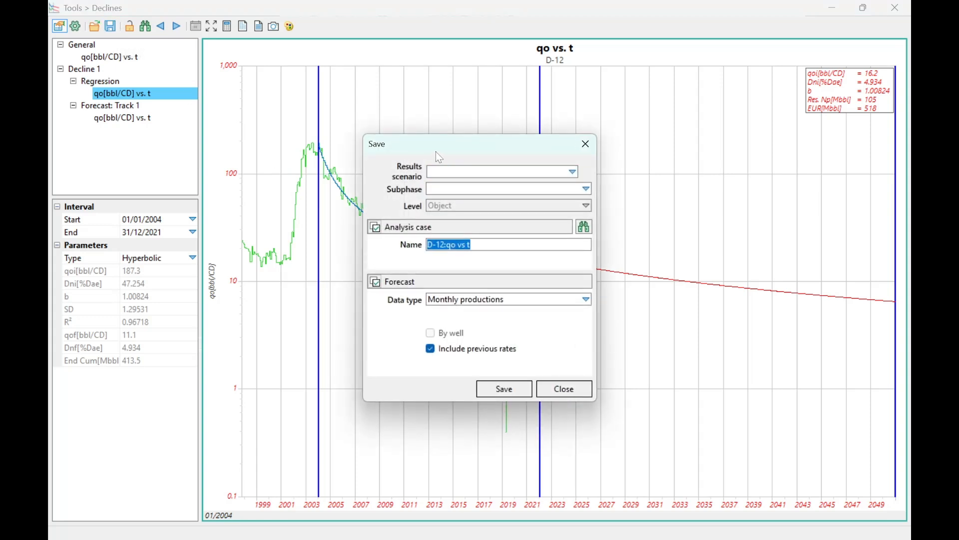
click(448, 171)
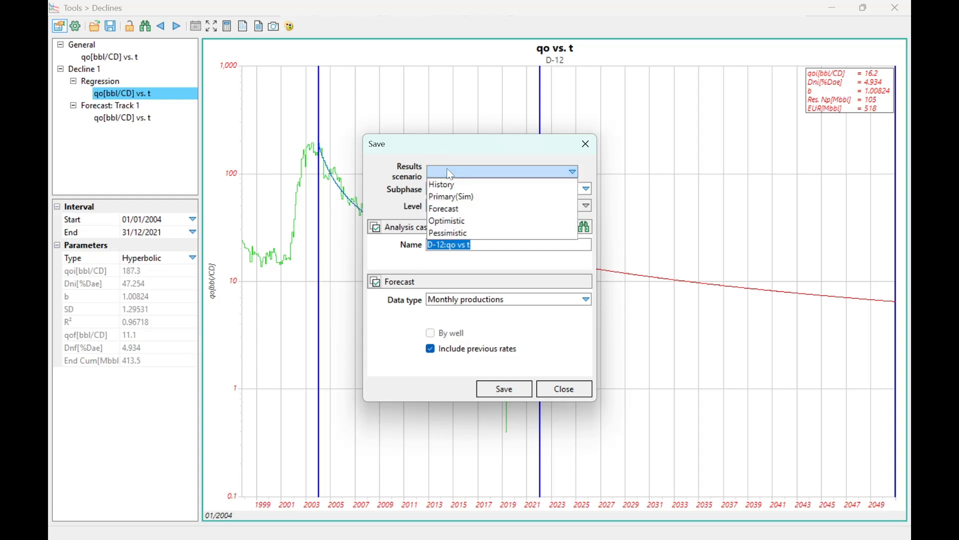
click(461, 209)
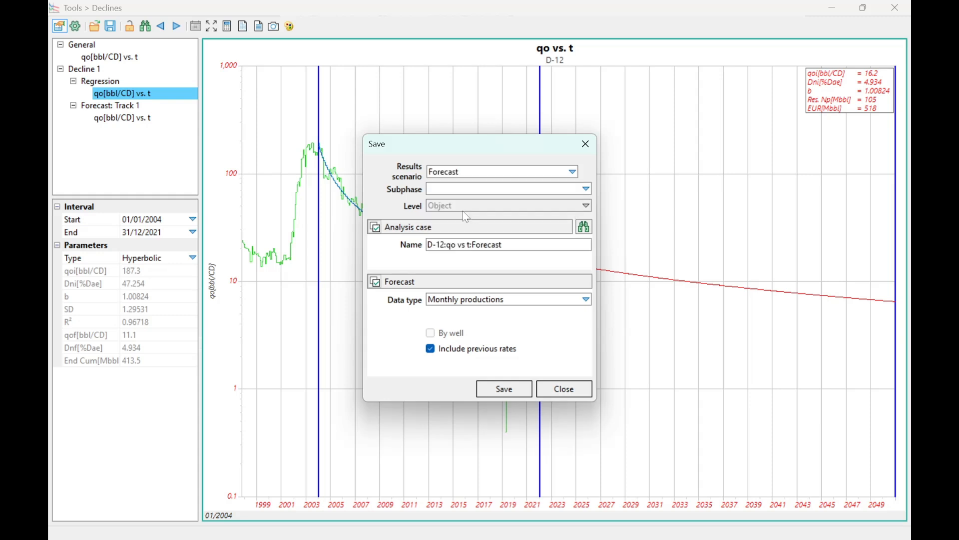
drag(474, 144, 453, 143)
click(434, 189)
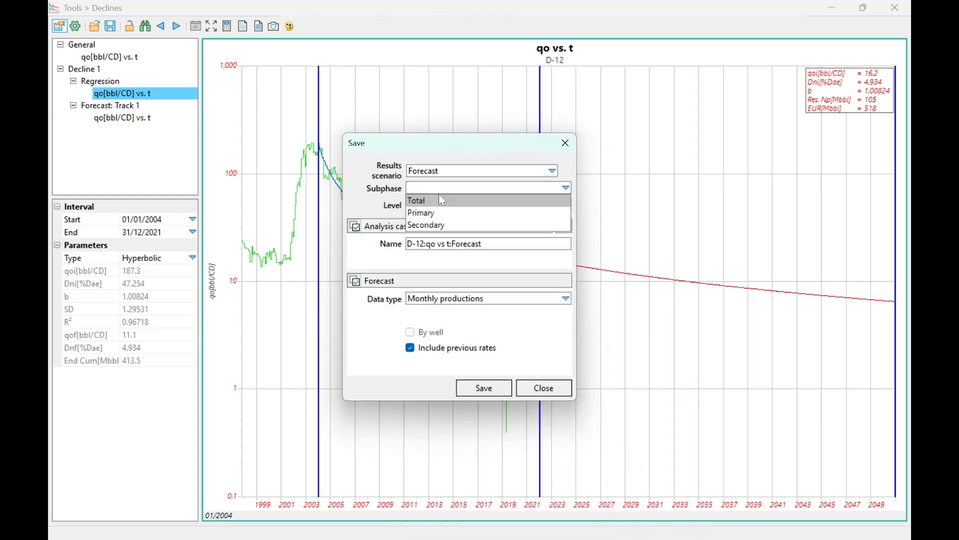
click(439, 196)
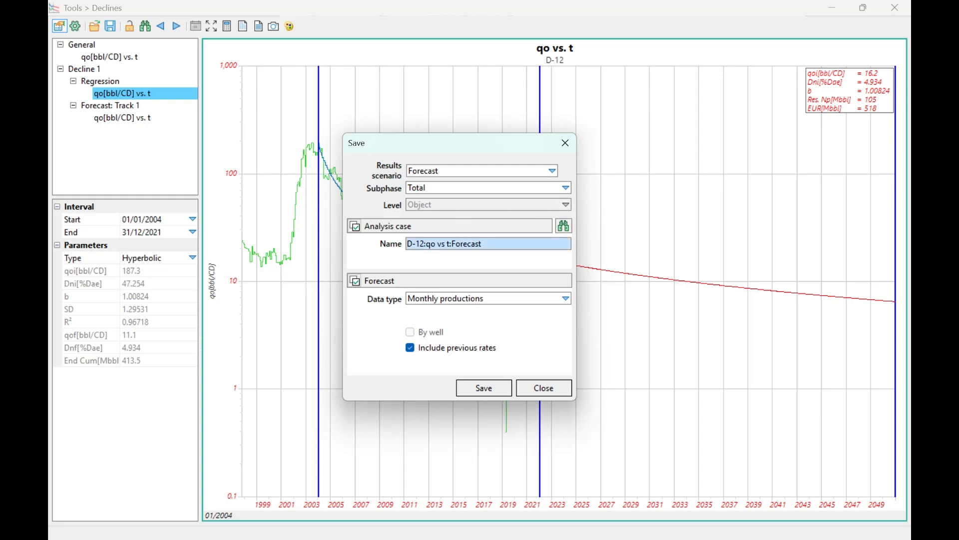
Review the analysis case name and the forecast data type options, keeping D-12:qo vs t:Forecast and Monthly productions
click(492, 244)
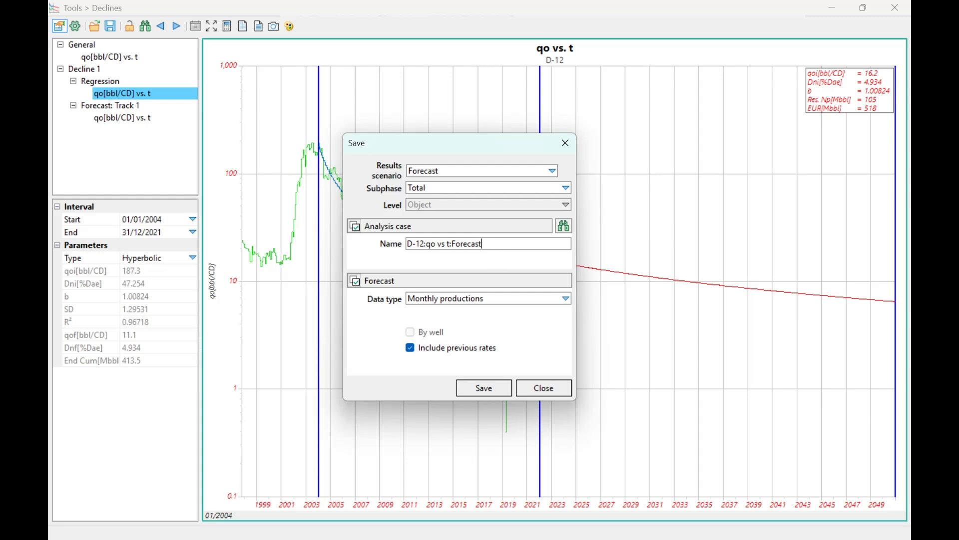
drag(420, 244, 479, 255)
key(End)
drag(483, 244, 391, 249)
click(486, 245)
click(502, 300)
click(502, 300)
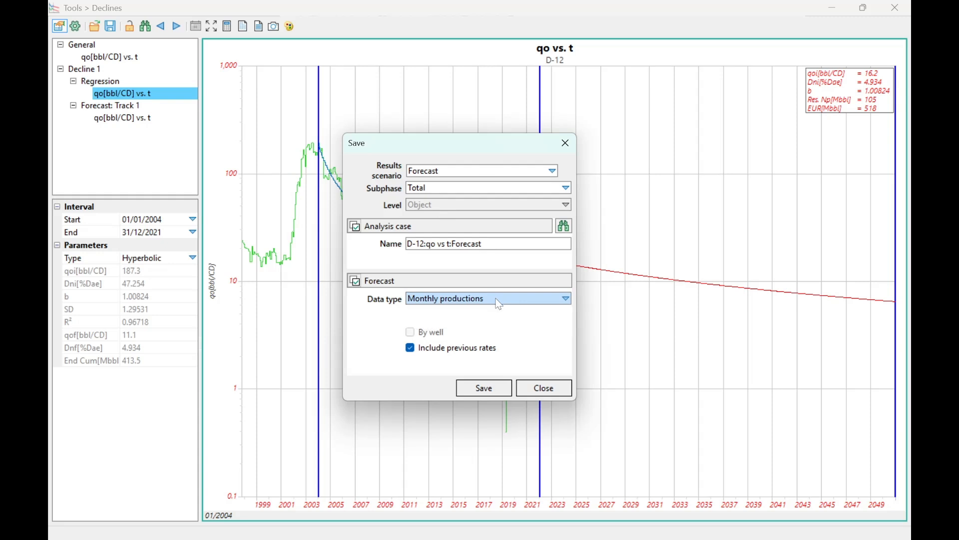
click(356, 284)
click(356, 283)
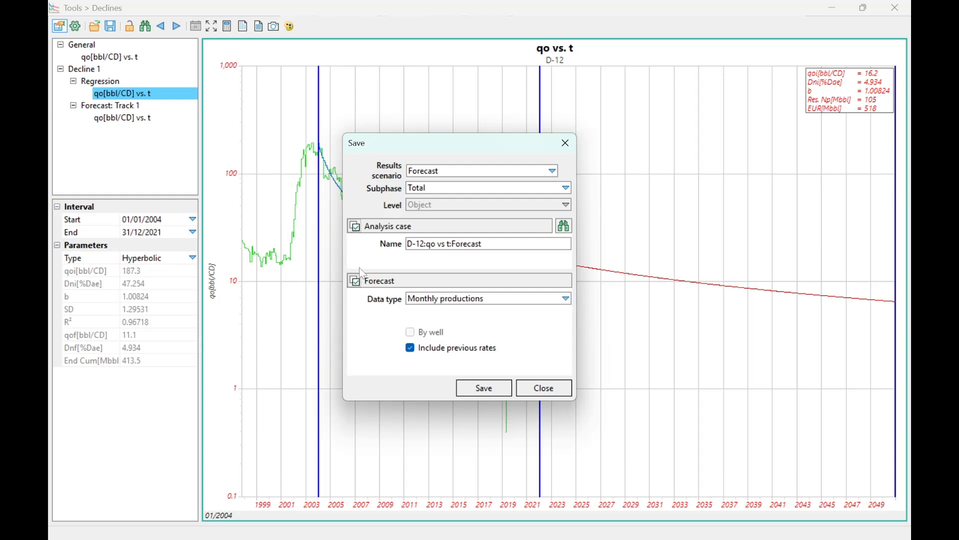
click(445, 302)
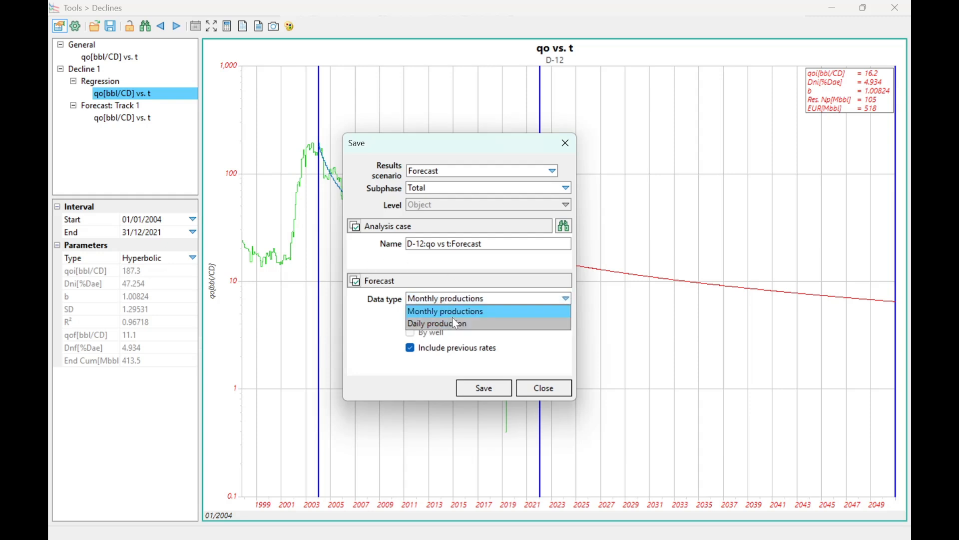
click(460, 310)
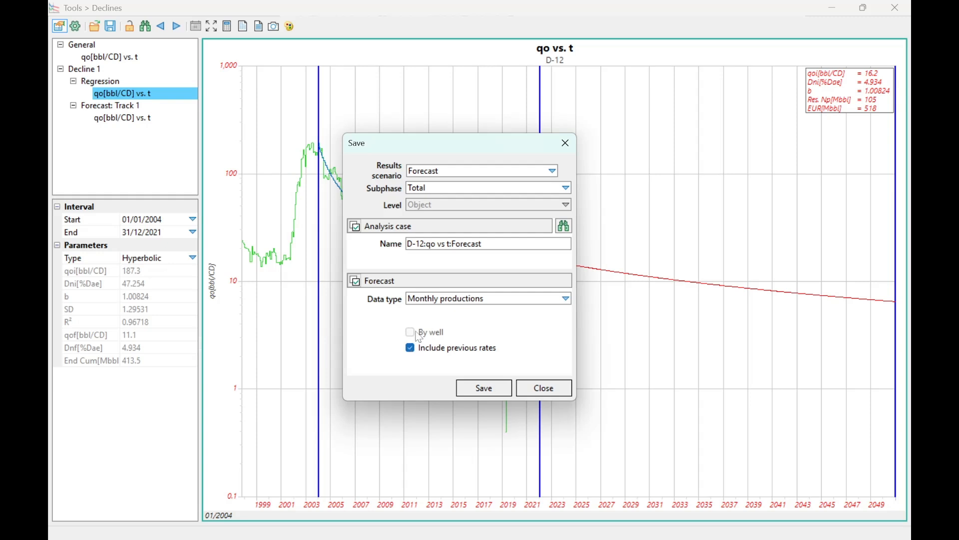
Save the analysis case and the monthly forecast with previous rates included
drag(426, 149, 705, 146)
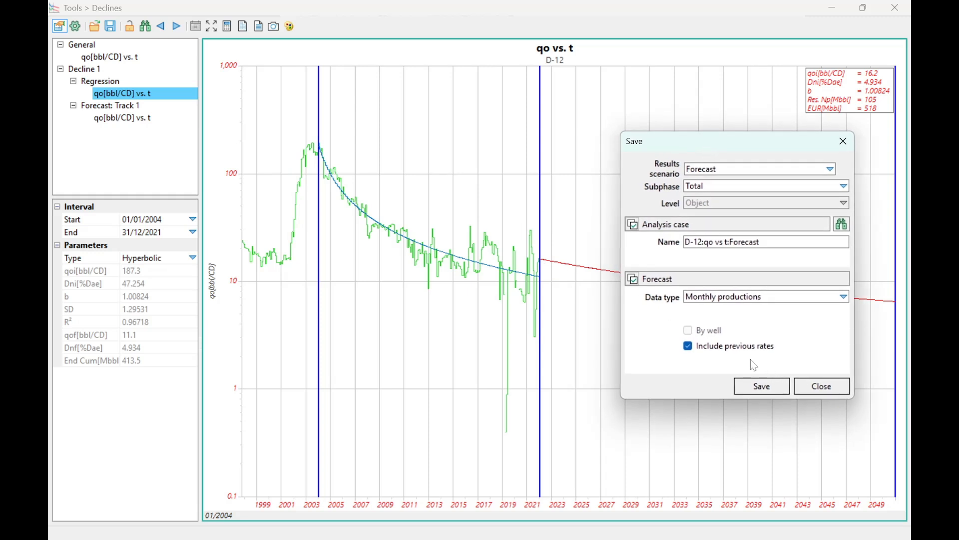
click(688, 347)
click(688, 348)
click(688, 346)
drag(671, 150, 647, 320)
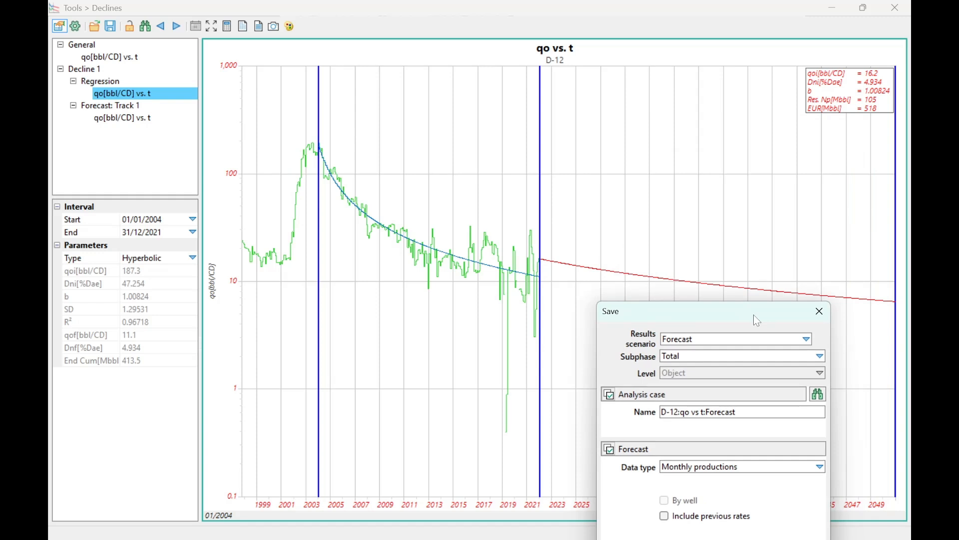
drag(689, 320, 650, 130)
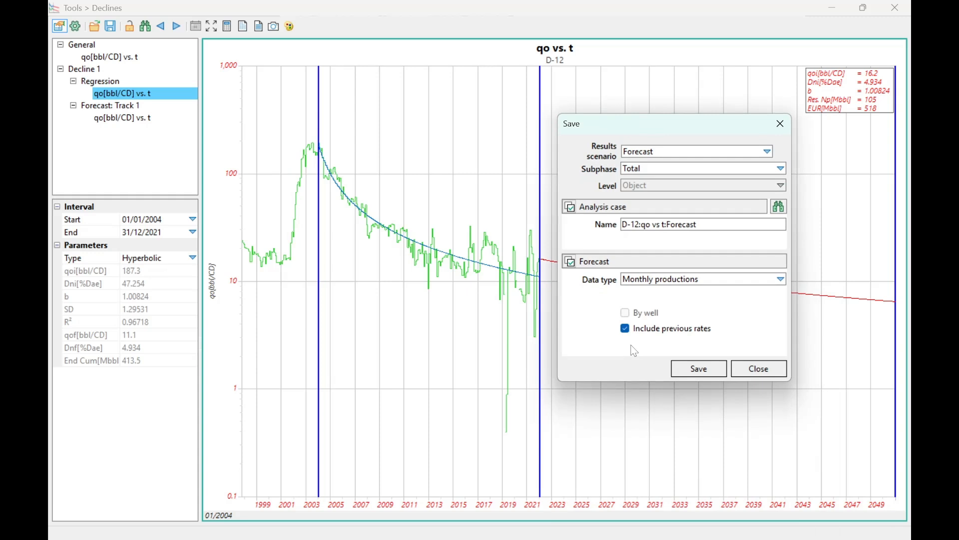
click(692, 370)
click(616, 316)
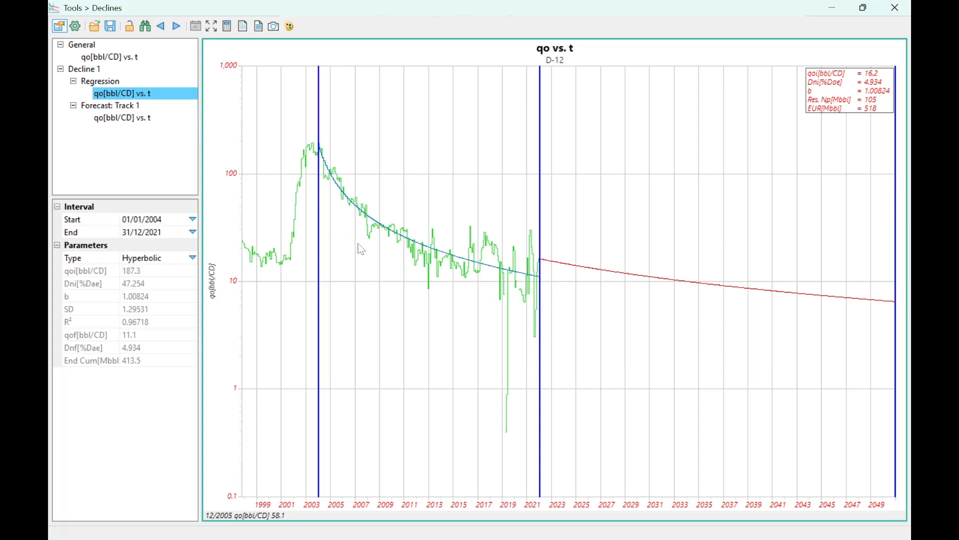
Shift the regression start to 01/11/2002 and save the decline under the Pessimistic results scenario
drag(319, 261, 305, 255)
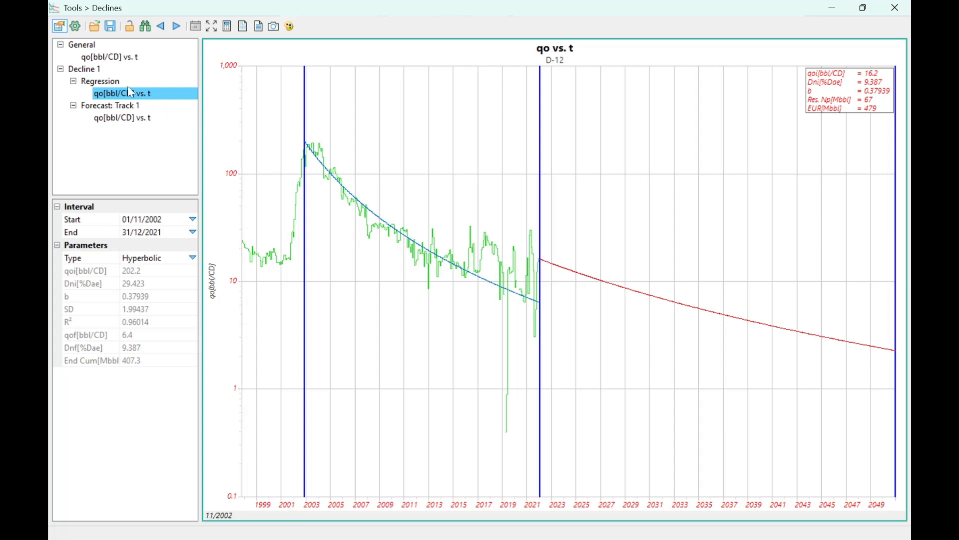
click(110, 26)
click(463, 172)
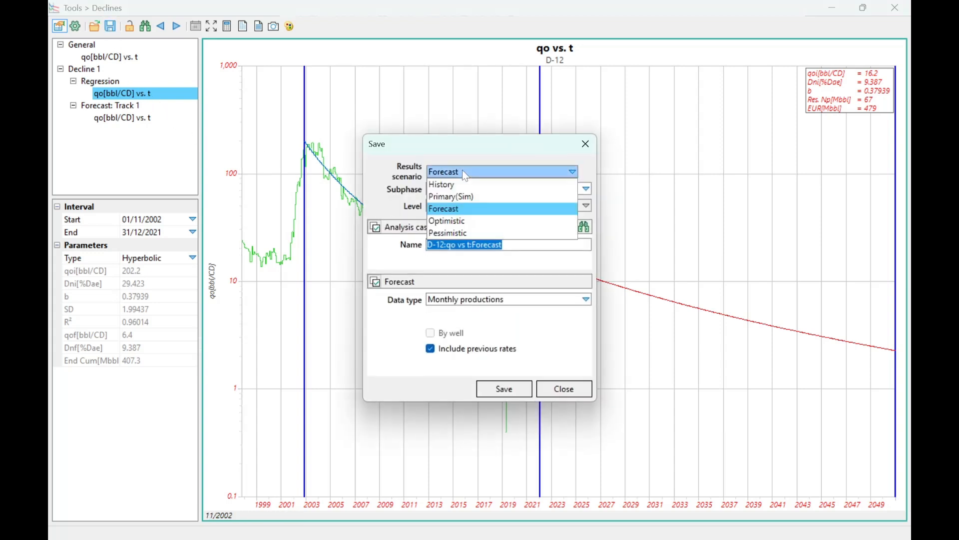
click(453, 232)
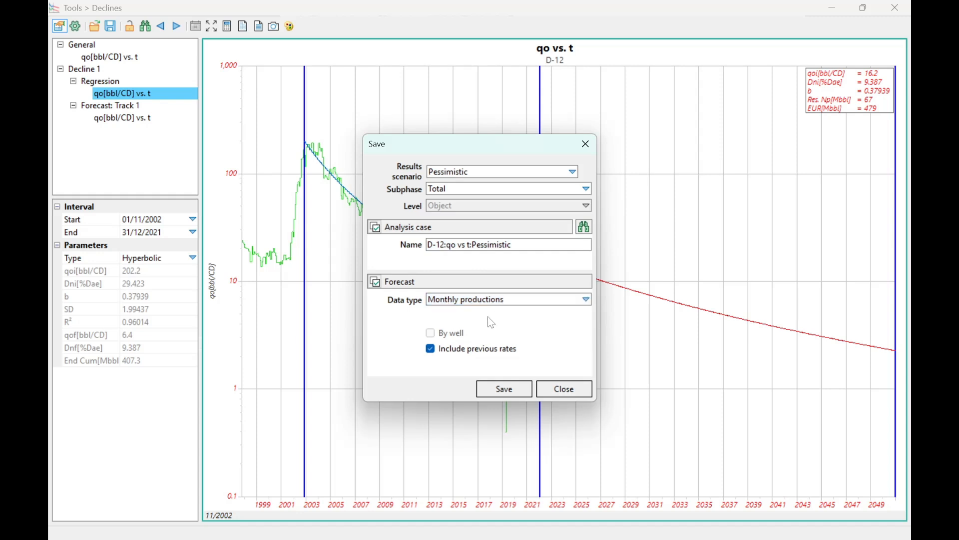
click(504, 389)
click(612, 356)
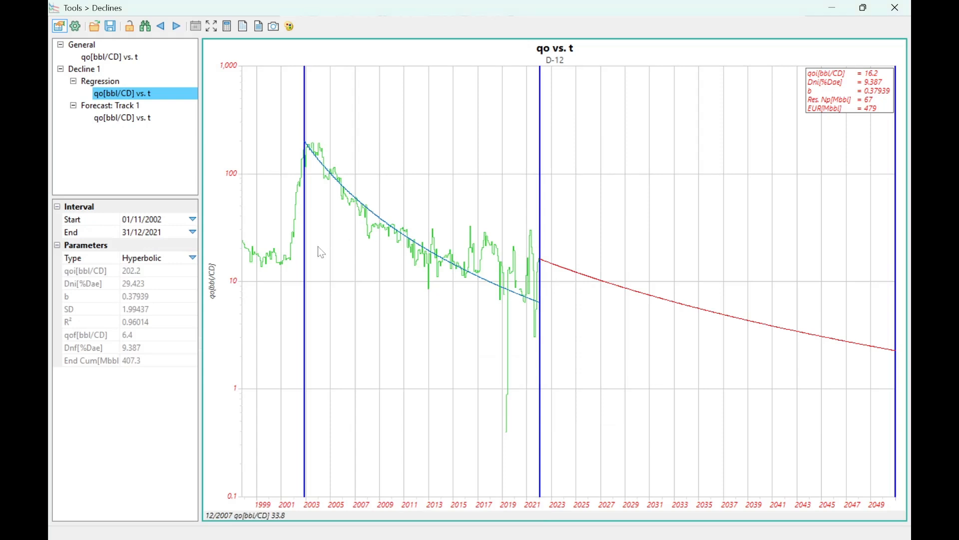
Shift the regression start to 01/06/2005 and save the decline under the Optimistic results scenario
drag(306, 257, 319, 258)
drag(327, 258, 336, 264)
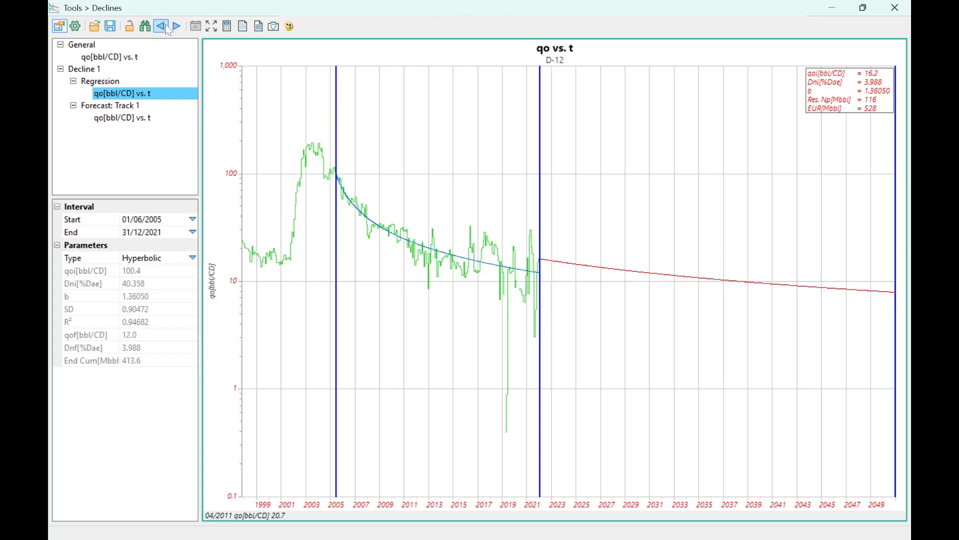
click(118, 28)
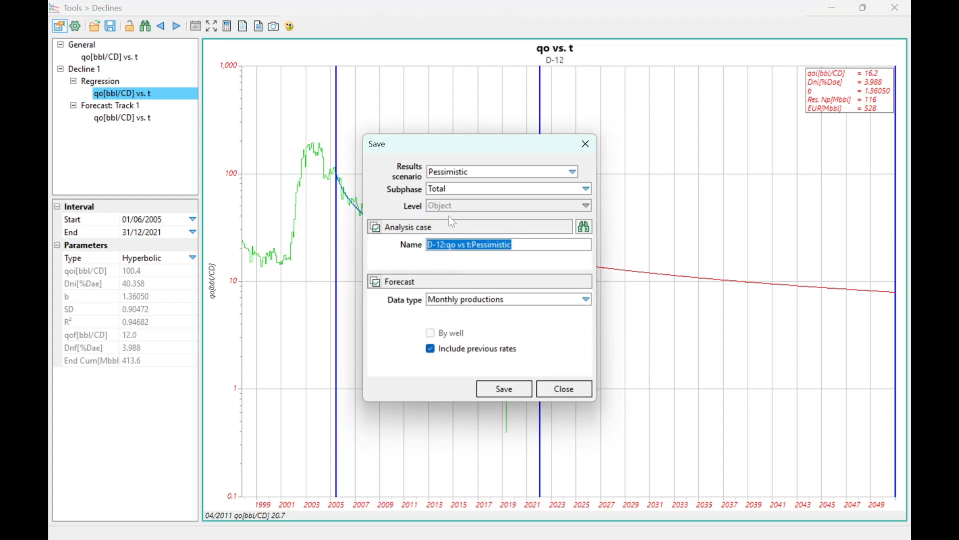
click(453, 172)
click(467, 223)
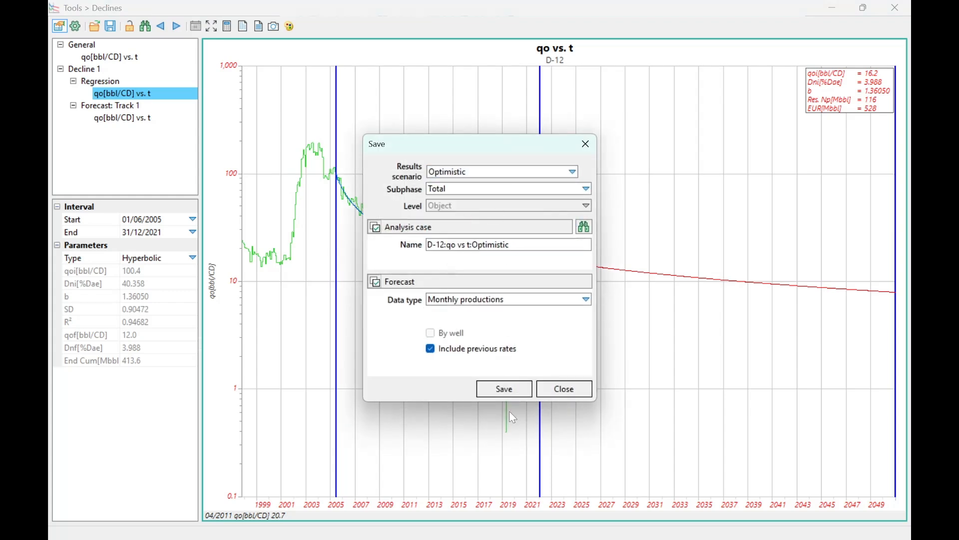
click(505, 389)
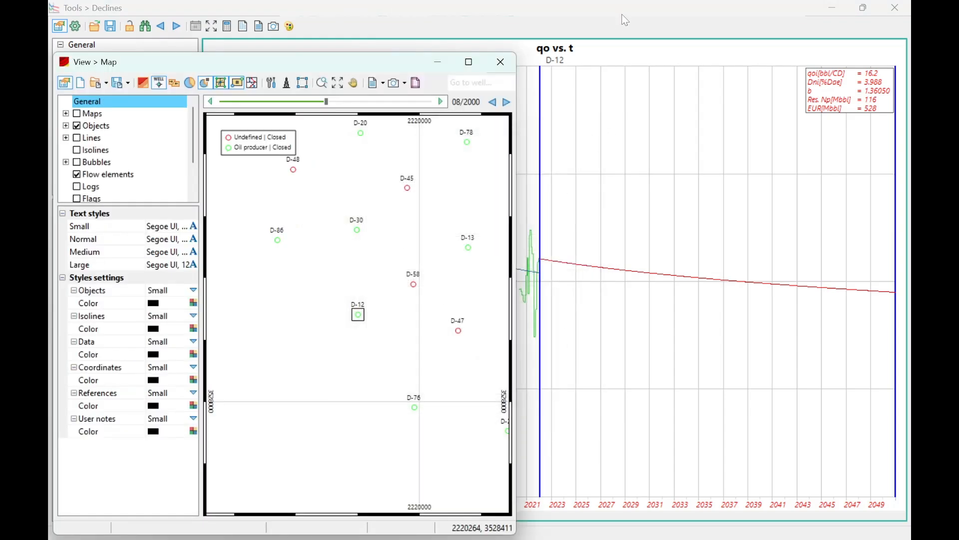
Restore the Declines window, bring the Productions view to the front and extend Chart 1's date axis to span about 1990 to 2045
drag(622, 15, 676, 181)
click(773, 174)
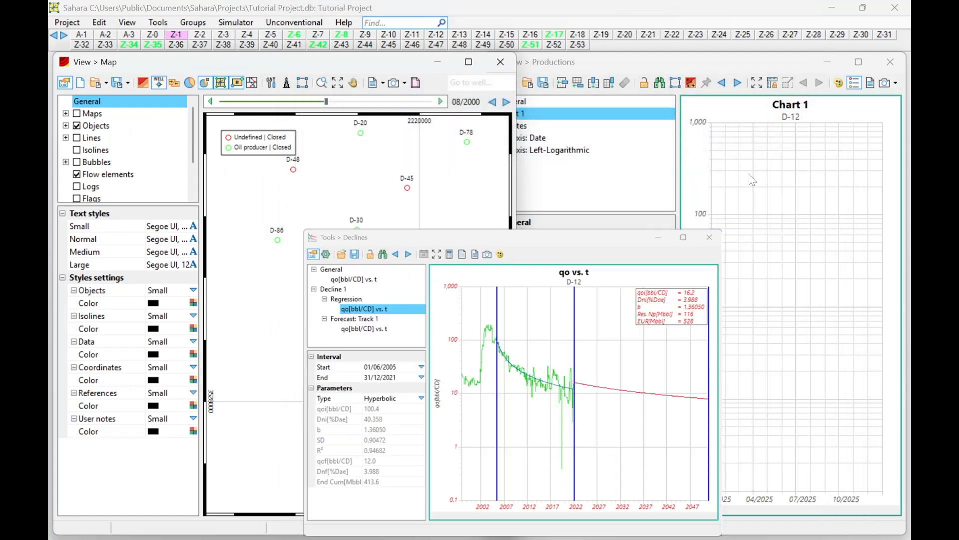
click(863, 323)
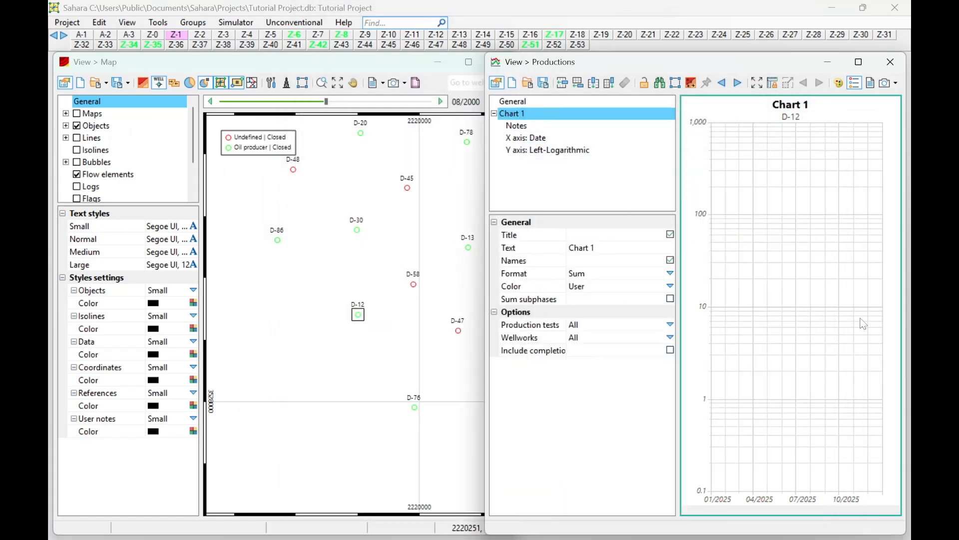
scroll(388, 280, down, 1)
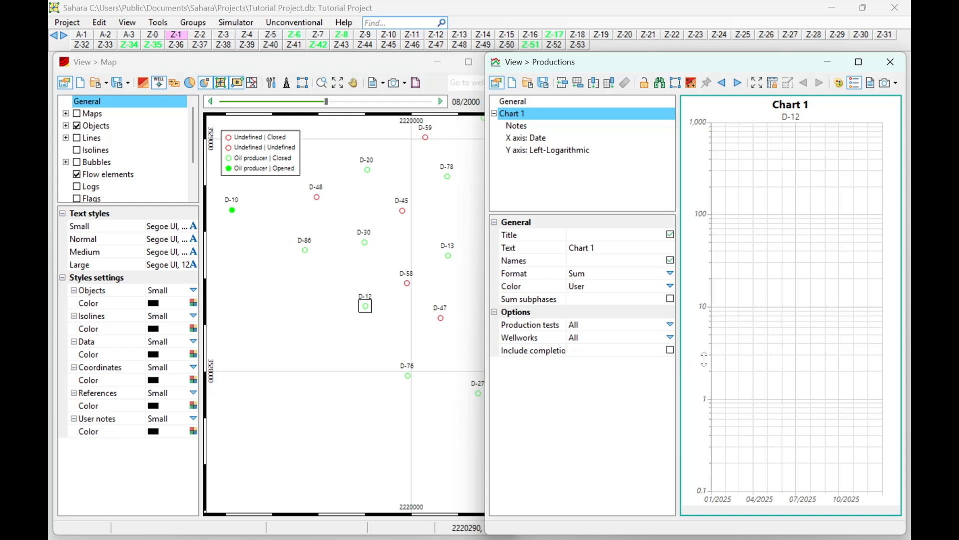
scroll(736, 368, down, 5)
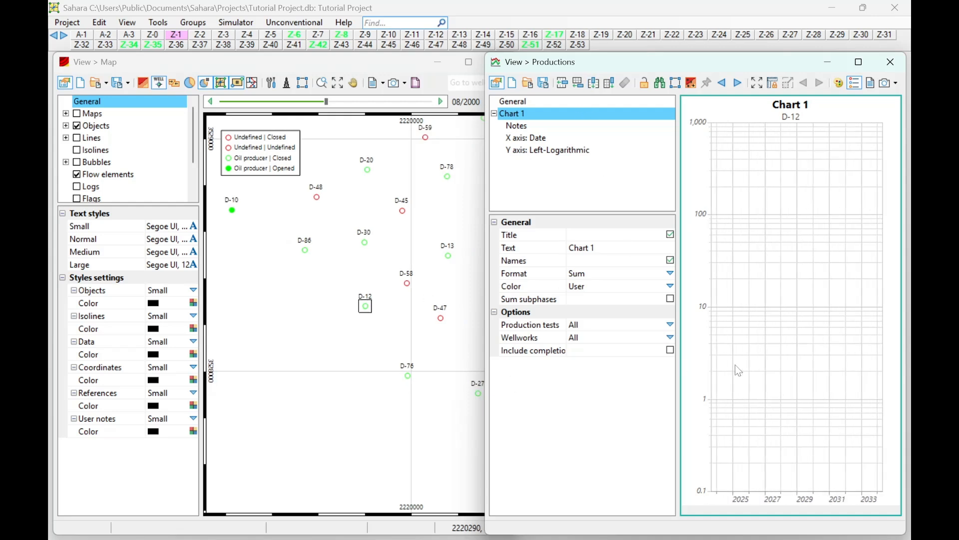
scroll(735, 365, down, 2)
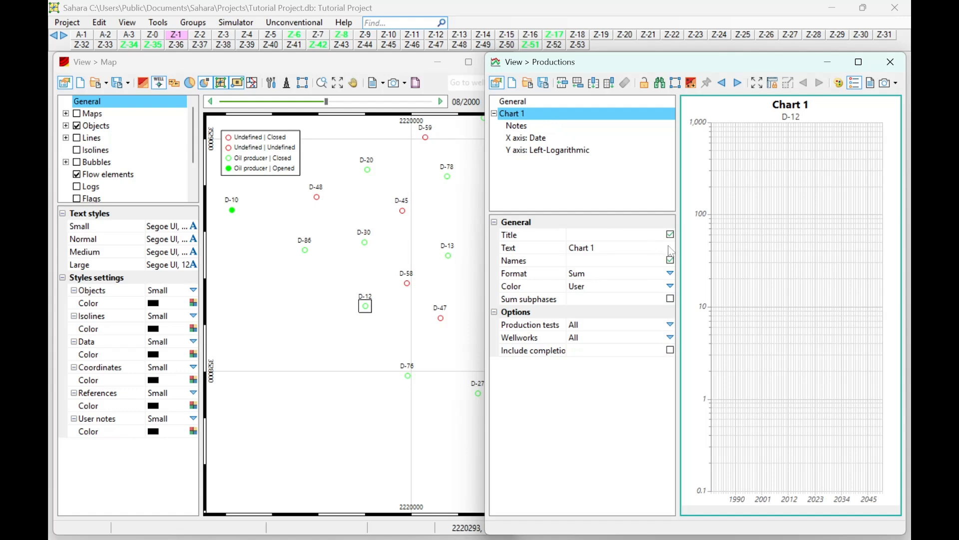
Plot the monthly History oil rate on Chart 1's logarithmic Y axis, using Object, Total, Calendar day
right_click(552, 114)
click(519, 139)
right_click(523, 153)
click(530, 157)
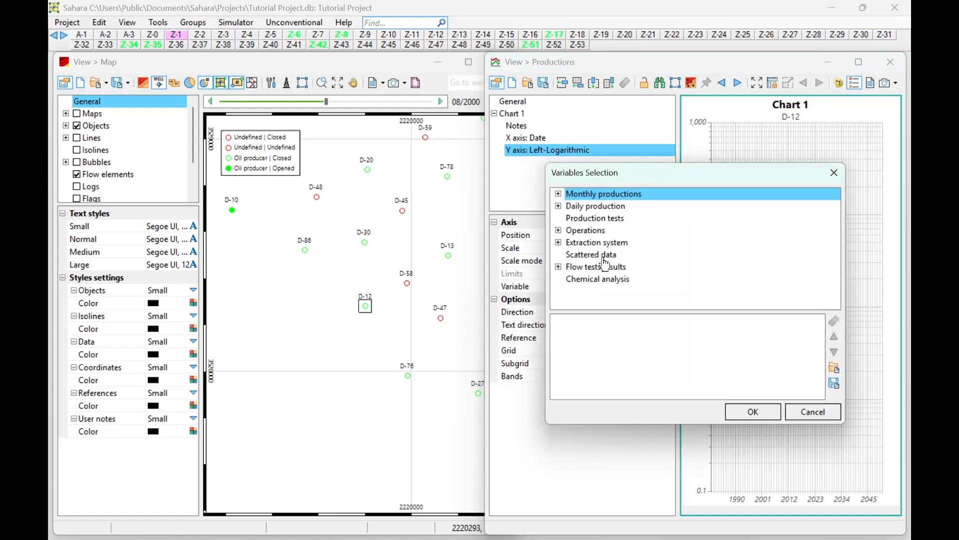
click(558, 194)
click(571, 206)
click(583, 206)
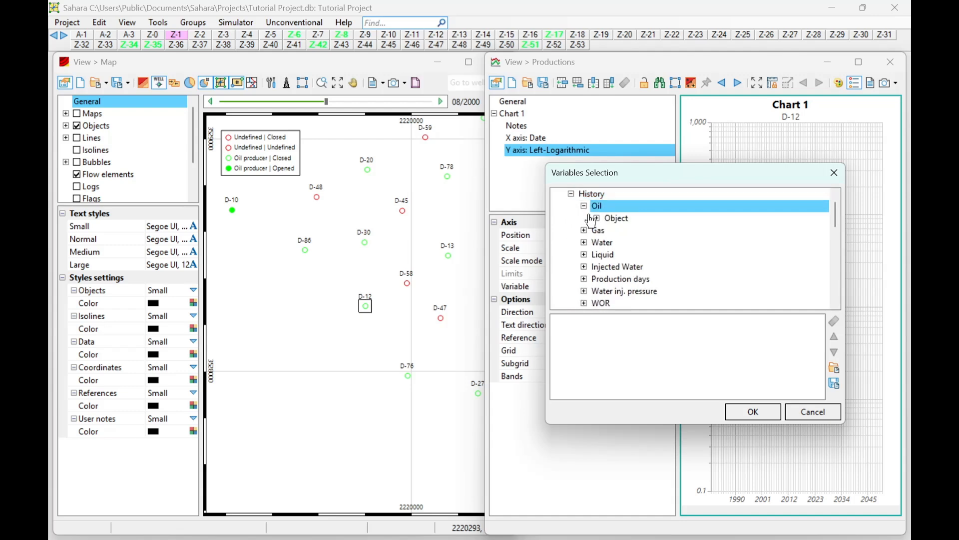
click(597, 218)
click(616, 231)
double_click(632, 247)
click(728, 412)
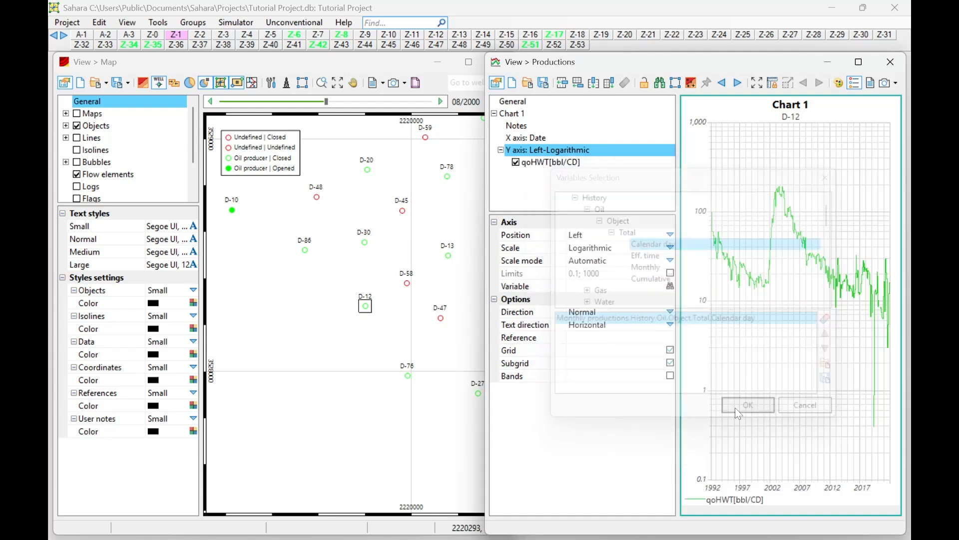
Maximize the Productions view and examine the end of the historical oil rate curve
drag(668, 63, 482, 2)
scroll(576, 278, down, 3)
scroll(719, 286, up, 3)
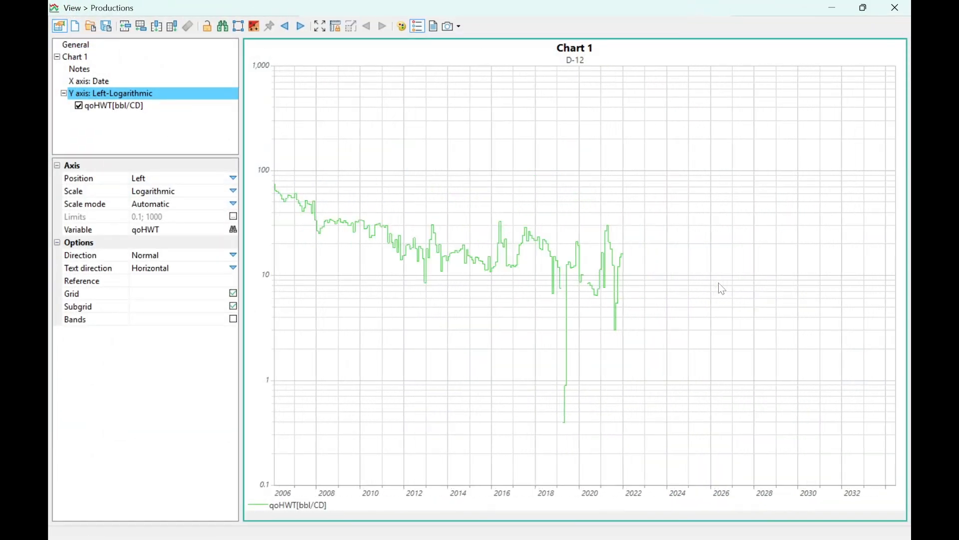
scroll(631, 276, up, 2)
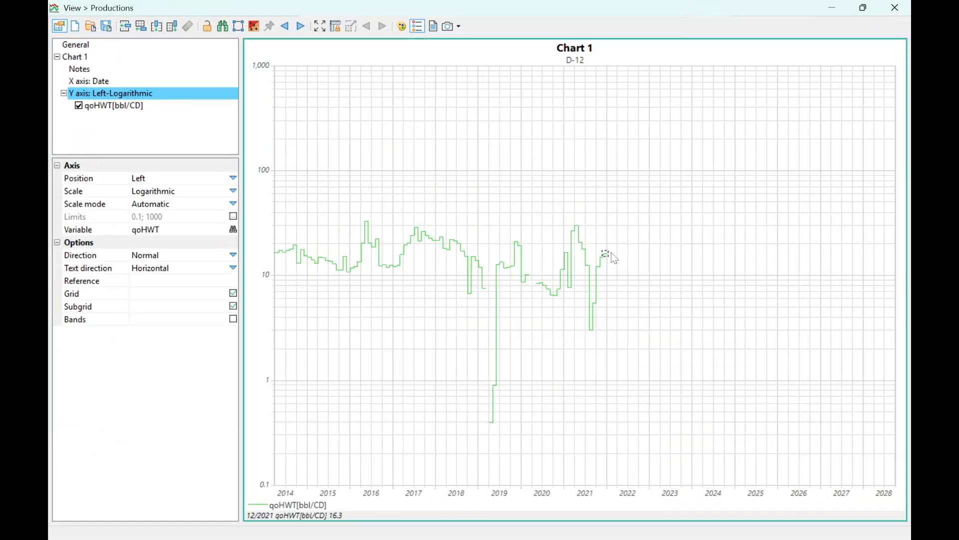
scroll(566, 277, down, 3)
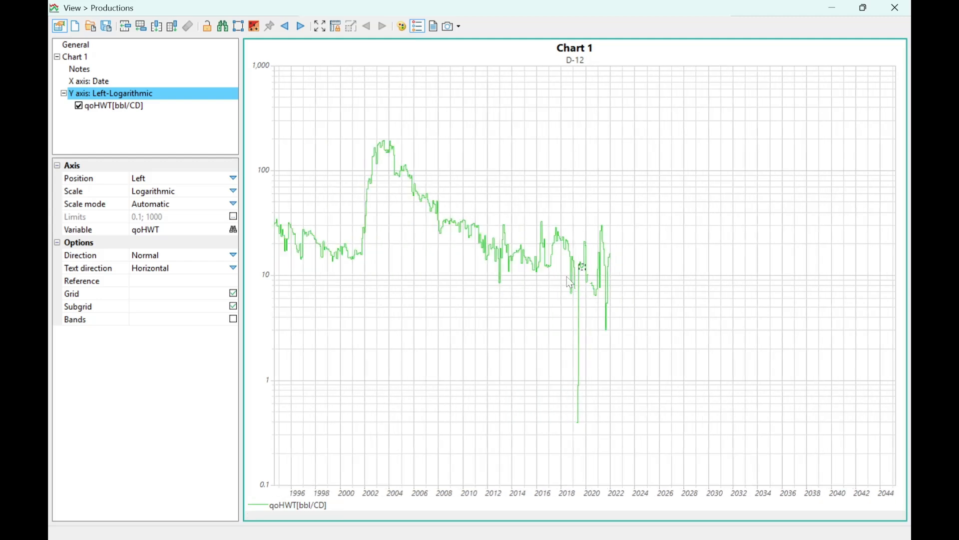
Add the monthly Forecast oil rate to the Y axis curves, using Object, Total, Calendar day
right_click(135, 96)
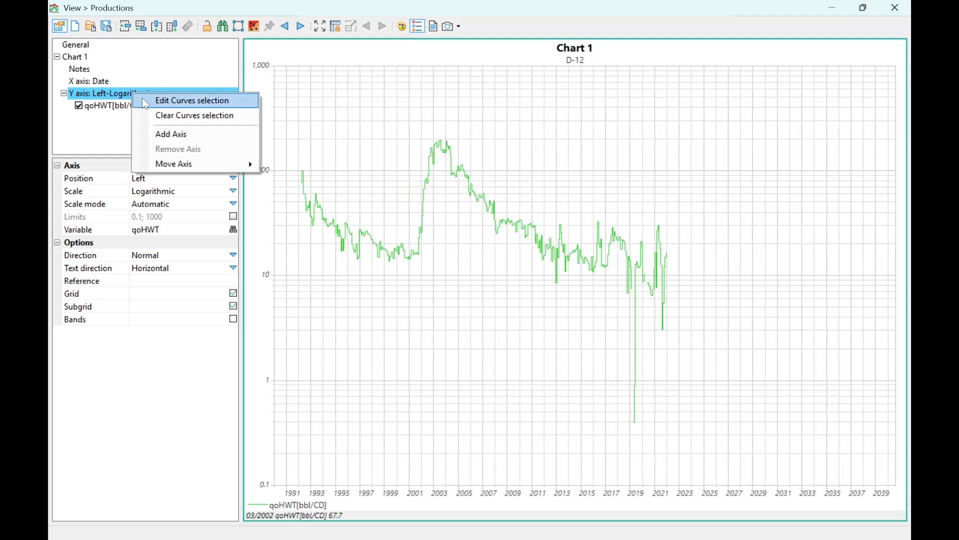
click(145, 99)
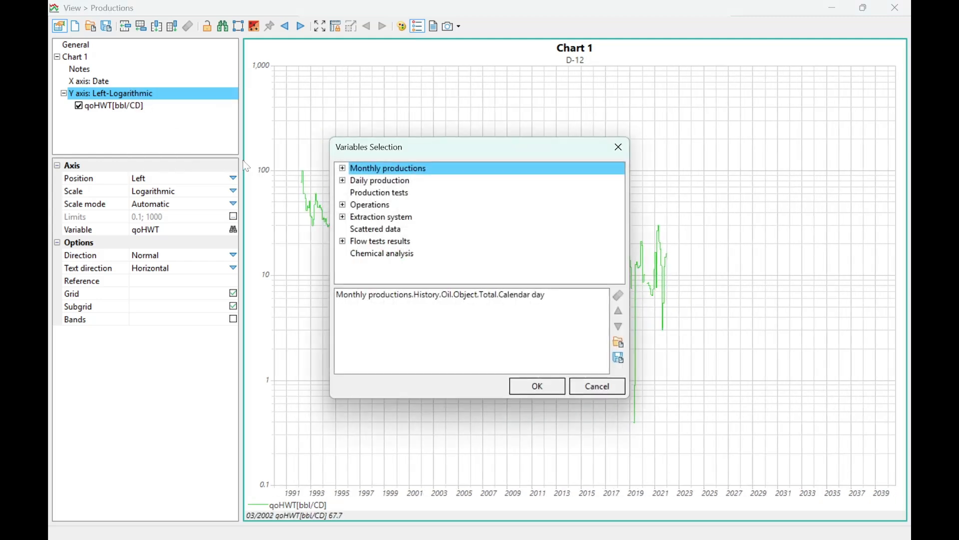
click(343, 169)
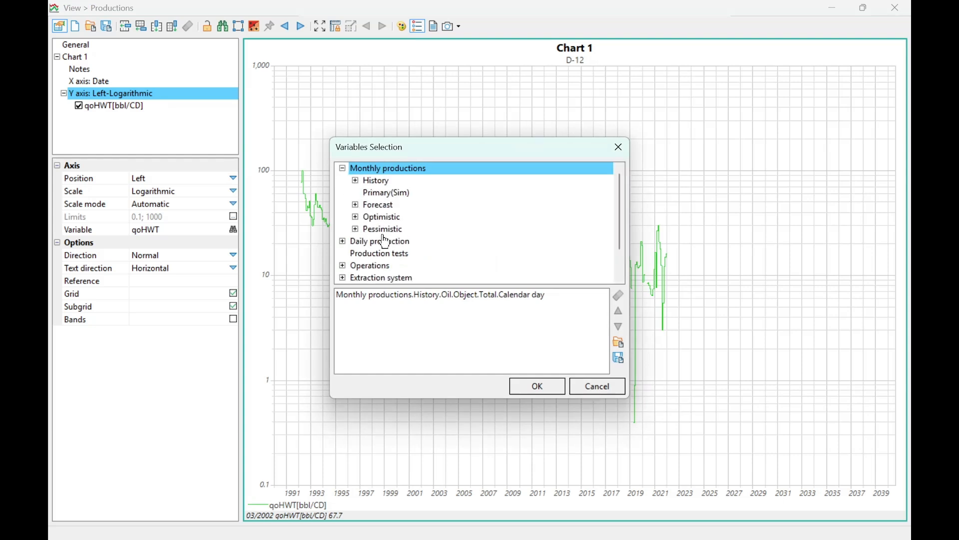
double_click(365, 206)
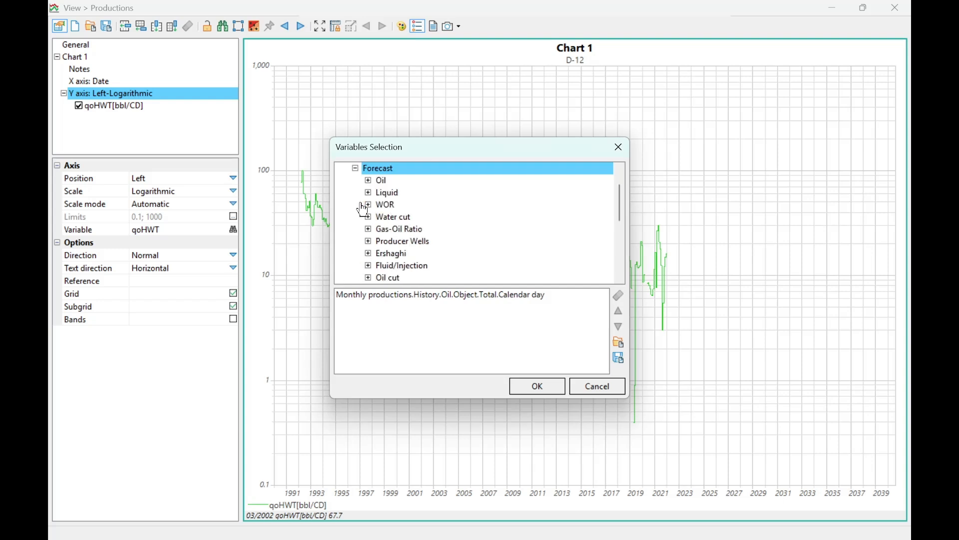
click(368, 180)
click(381, 192)
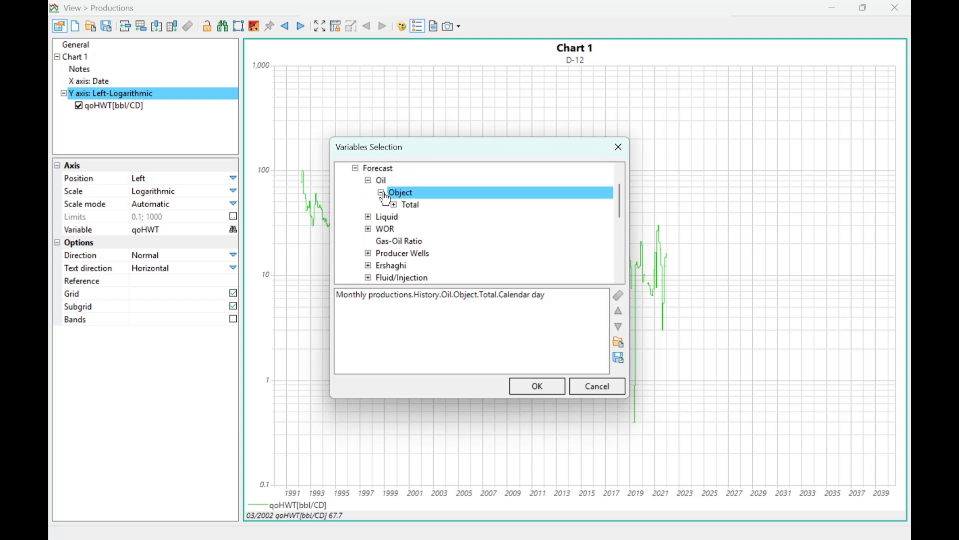
click(393, 204)
double_click(419, 218)
click(536, 386)
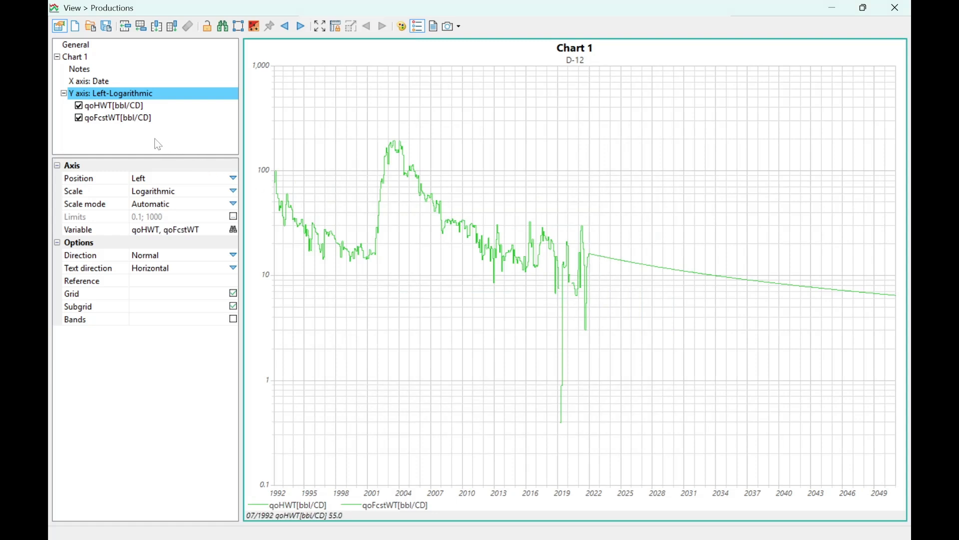
Format the qoFcstWT forecast curve in darker green with a Dash stroke and a thickness of 2
click(127, 119)
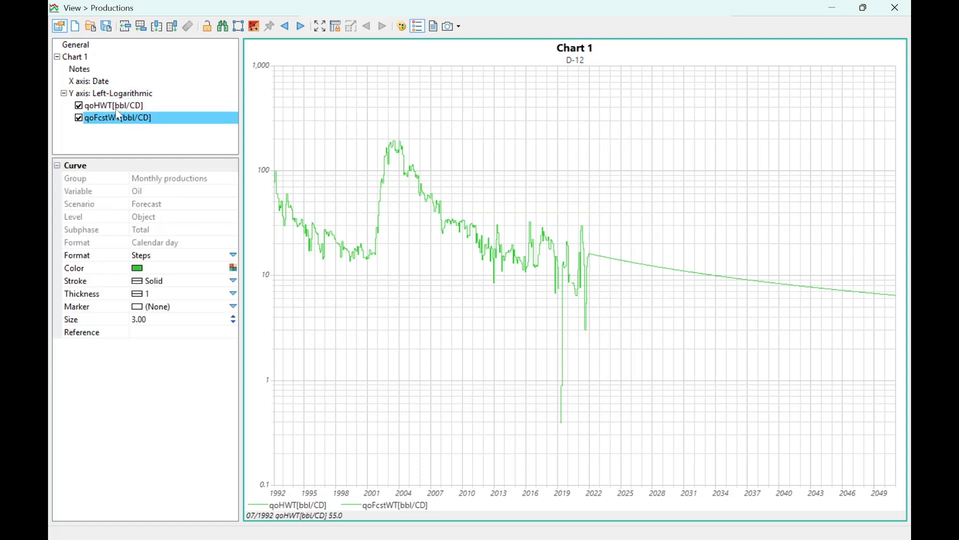
click(233, 268)
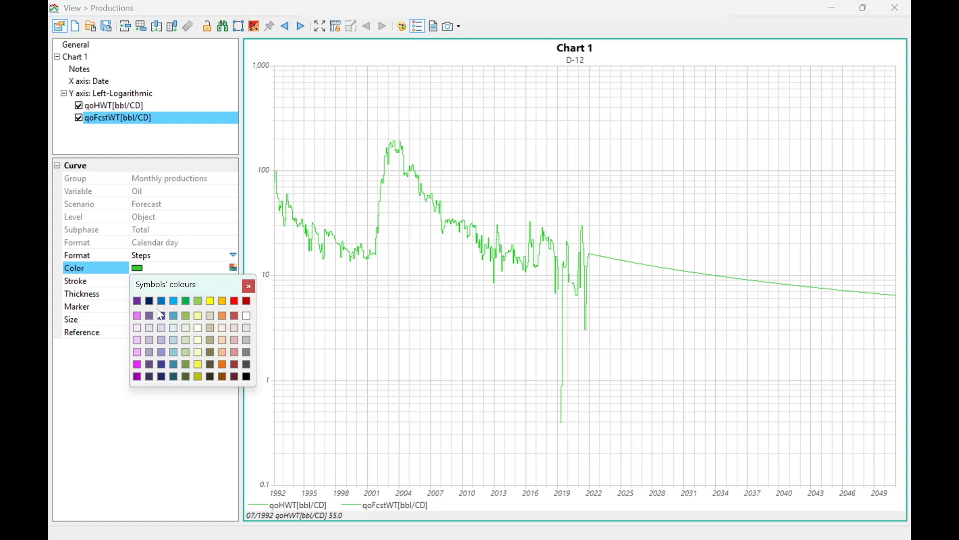
click(137, 301)
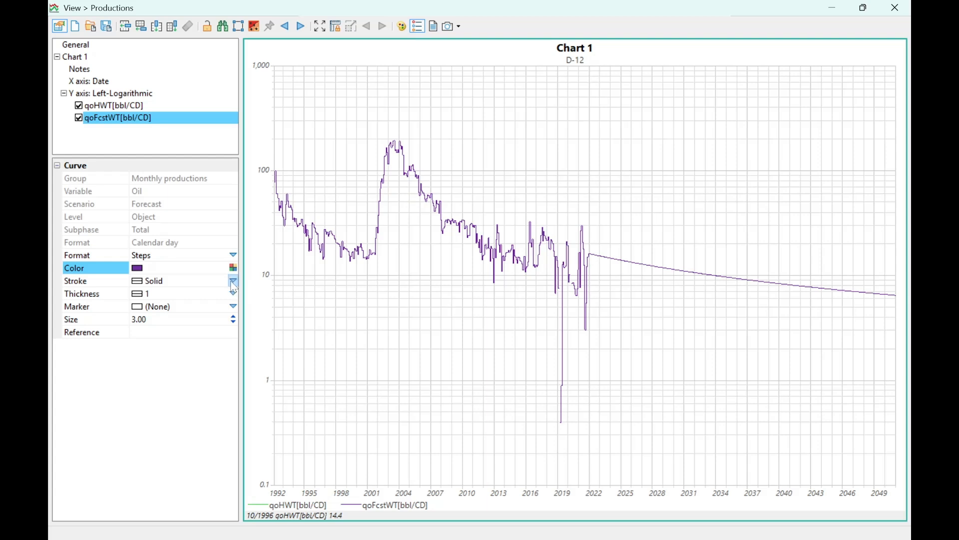
click(232, 267)
click(187, 301)
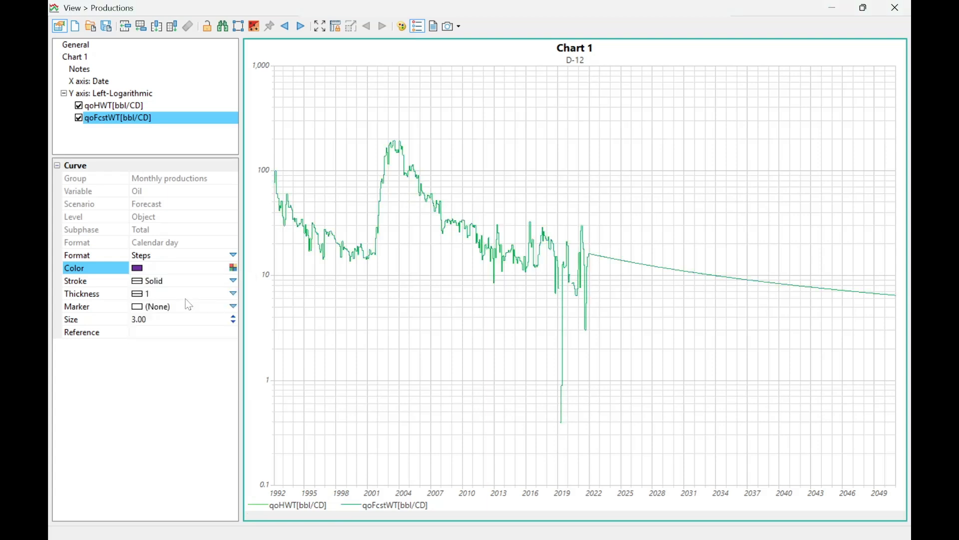
click(234, 281)
click(235, 281)
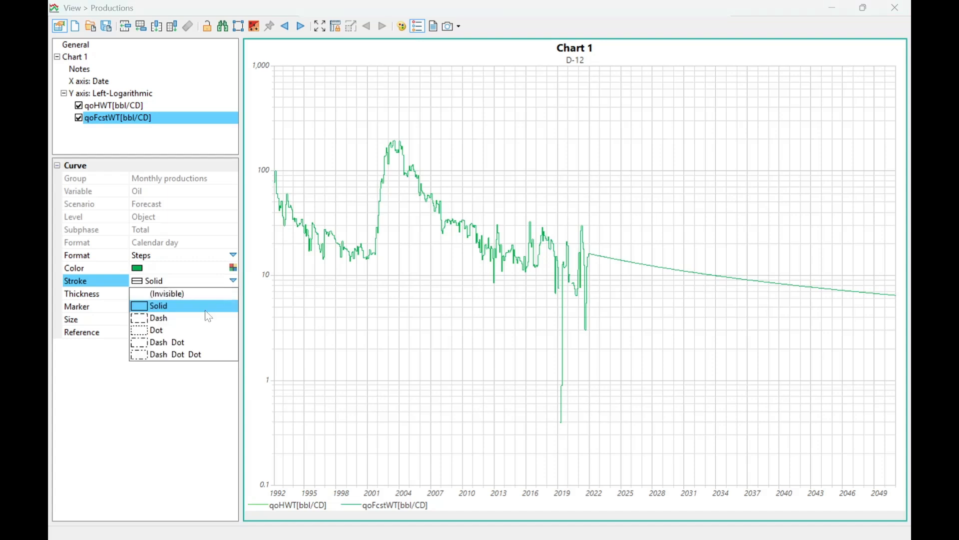
click(201, 313)
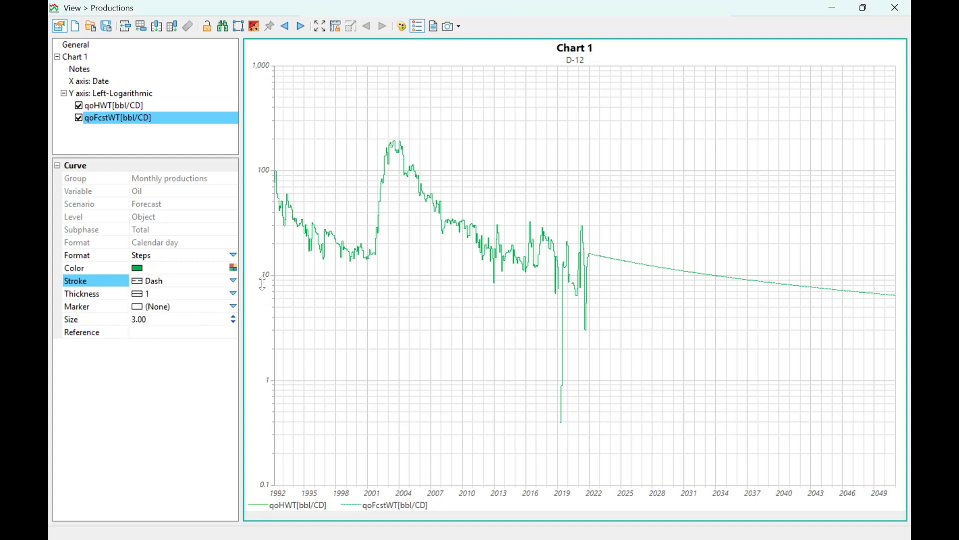
click(234, 294)
click(200, 316)
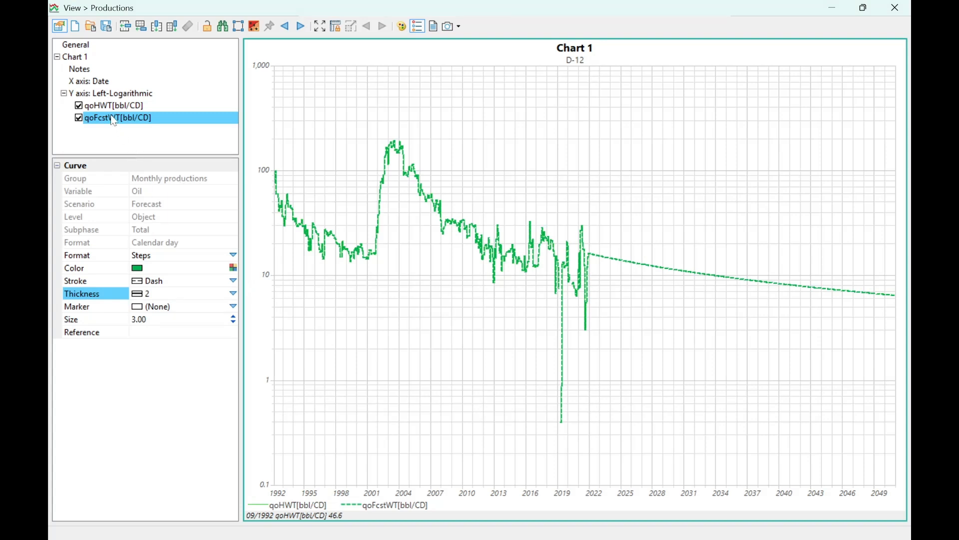
Set the thickness of the qoHWT history curve to 3
key(Up)
click(234, 293)
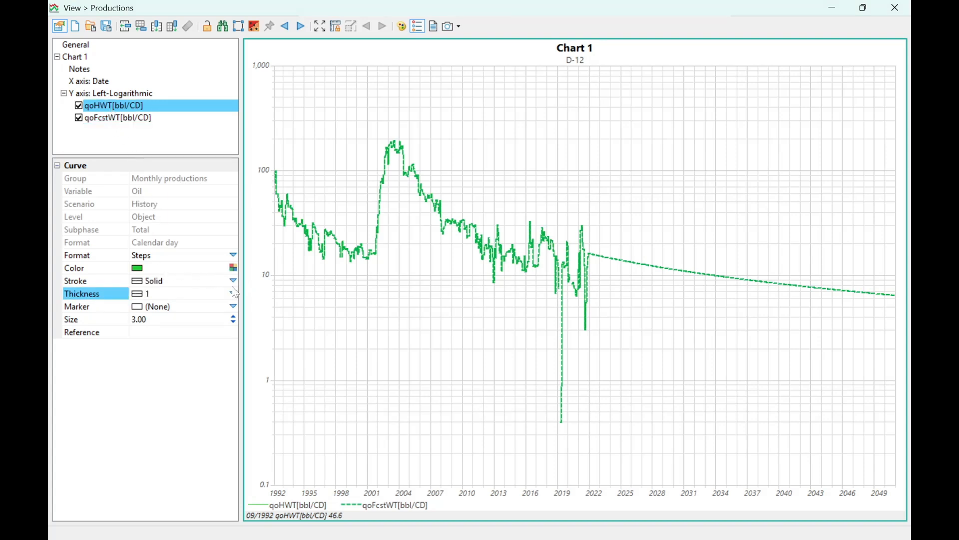
click(234, 293)
click(195, 326)
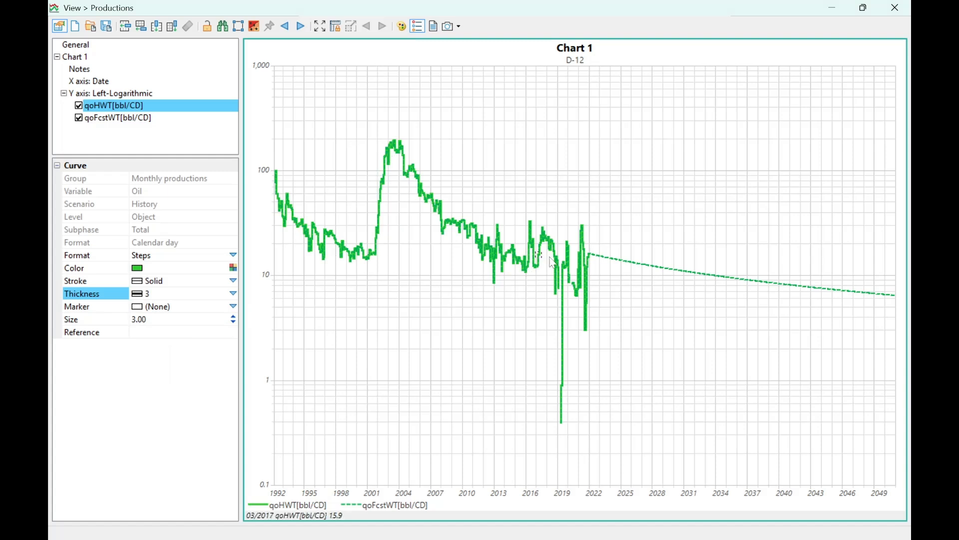
Add the monthly Optimistic oil rate to the Y axis curve selection, using Object, Total, Calendar day
click(116, 94)
right_click(116, 94)
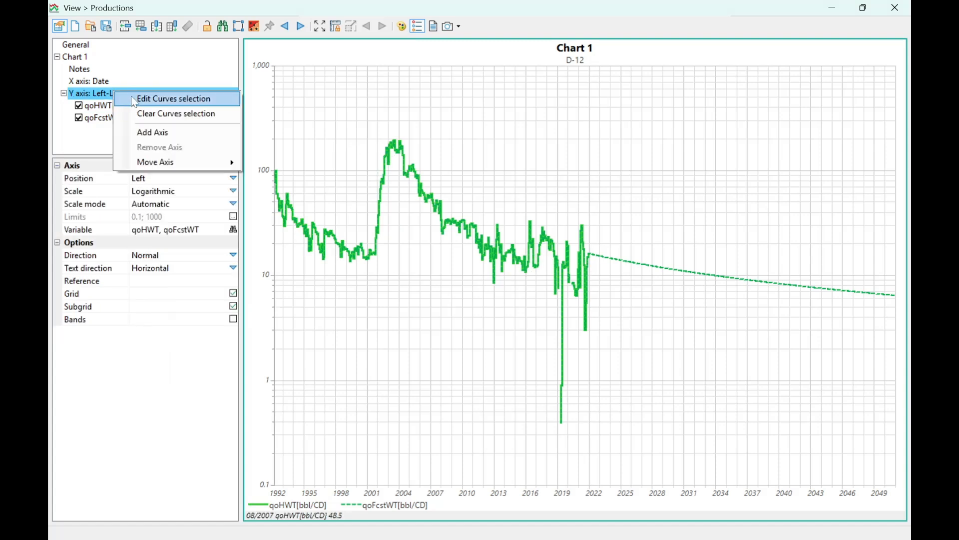
click(160, 97)
click(343, 169)
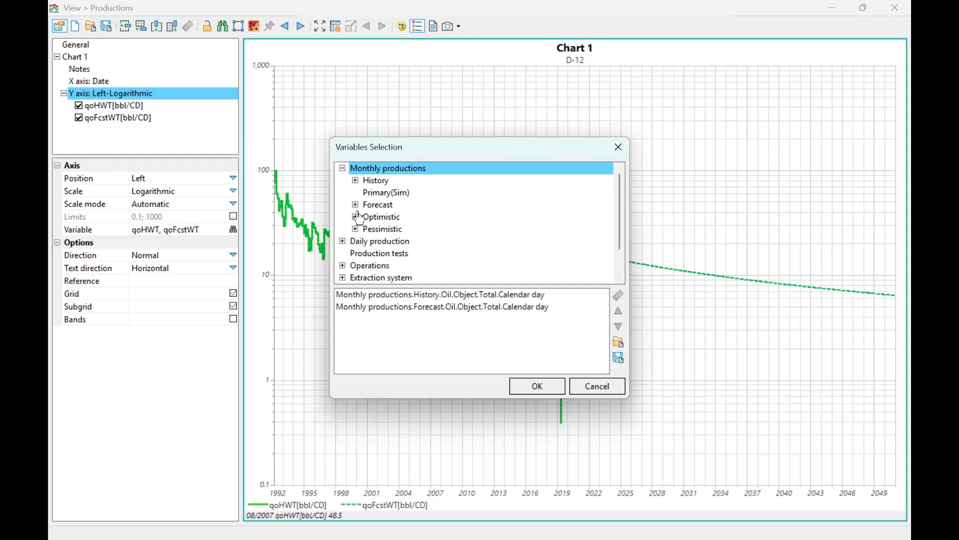
click(354, 215)
click(368, 180)
click(380, 193)
click(394, 205)
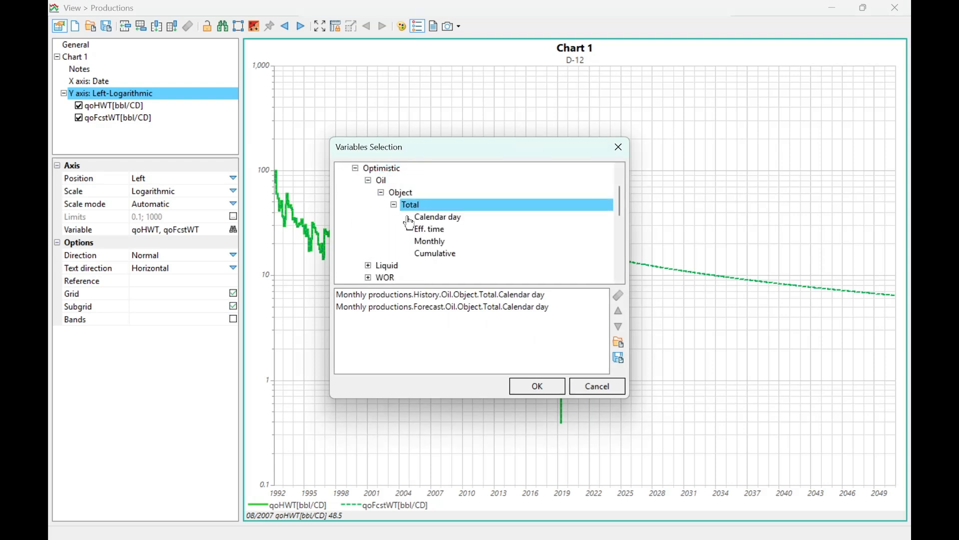
double_click(418, 218)
click(368, 180)
click(355, 168)
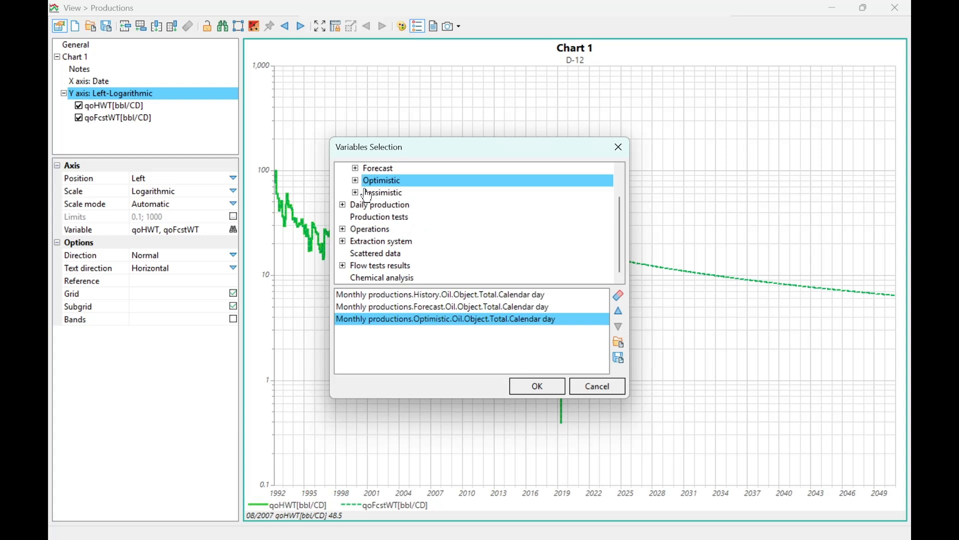
Add the monthly Pessimistic oil rate by calendar day to the curve selection and apply it to the chart
click(355, 180)
click(368, 181)
click(381, 193)
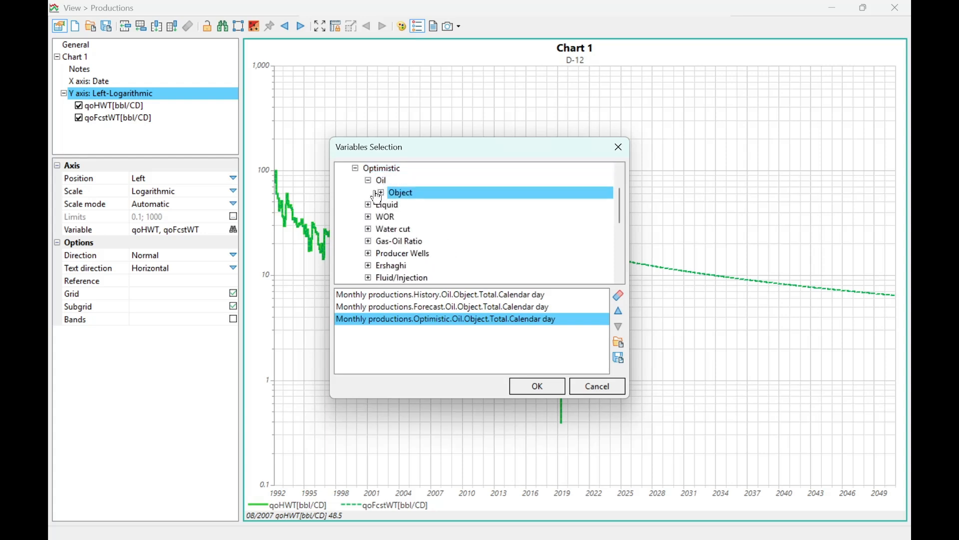
click(355, 169)
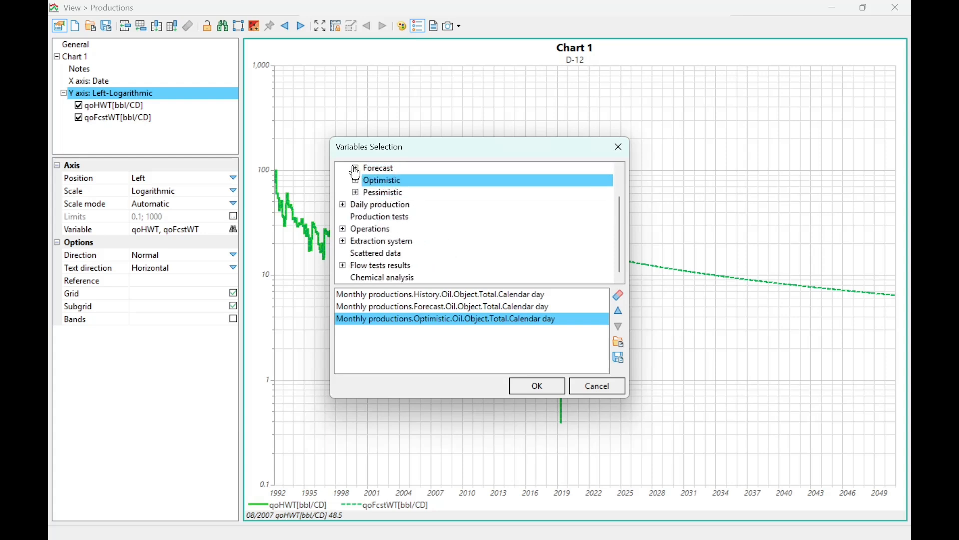
click(355, 192)
click(368, 180)
click(381, 193)
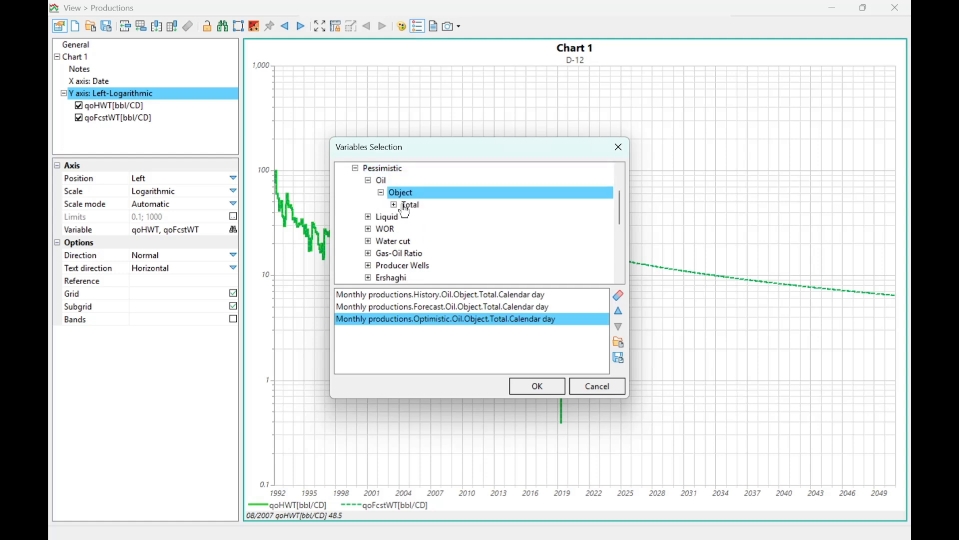
click(397, 206)
double_click(418, 218)
click(531, 386)
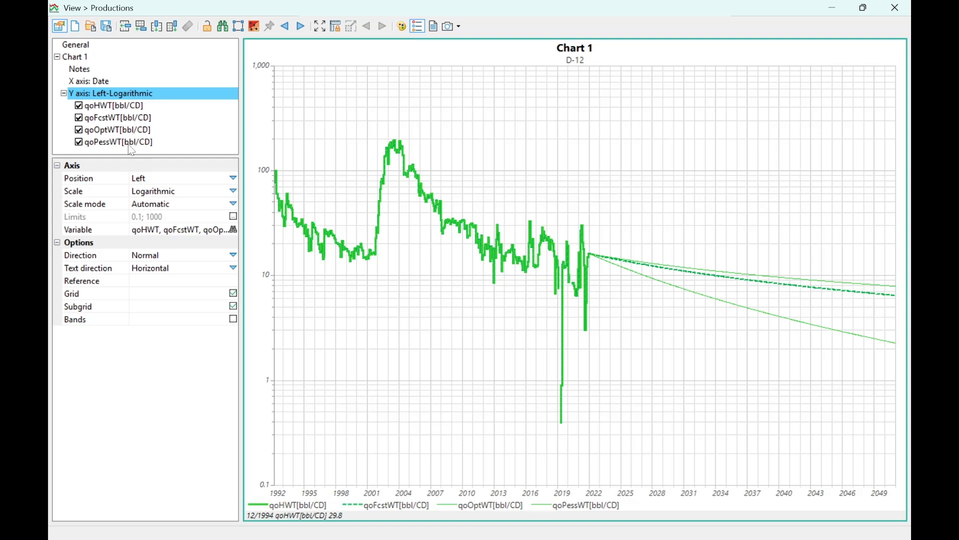
Format the qoOptWT optimistic curve in blue with a Dash stroke and a thickness of 2
click(112, 129)
click(114, 142)
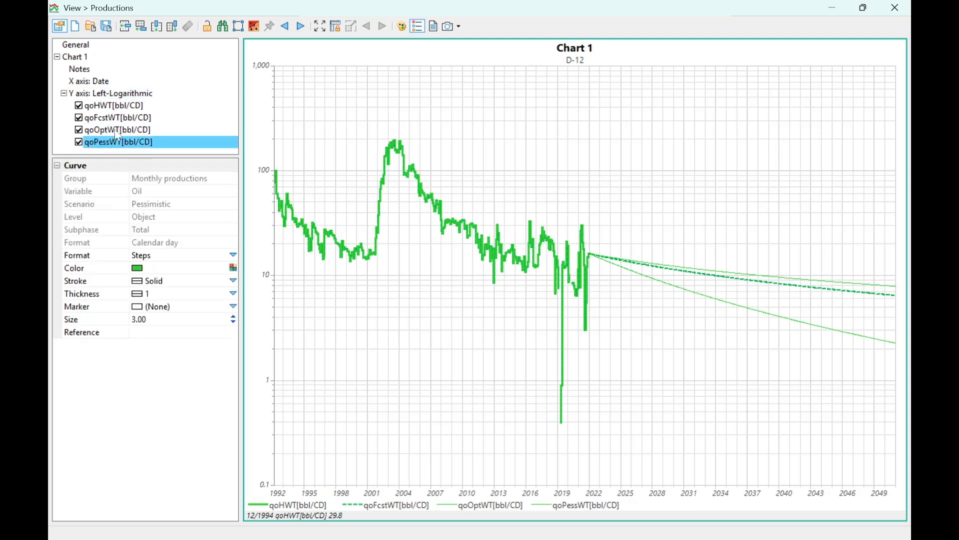
click(115, 129)
click(233, 269)
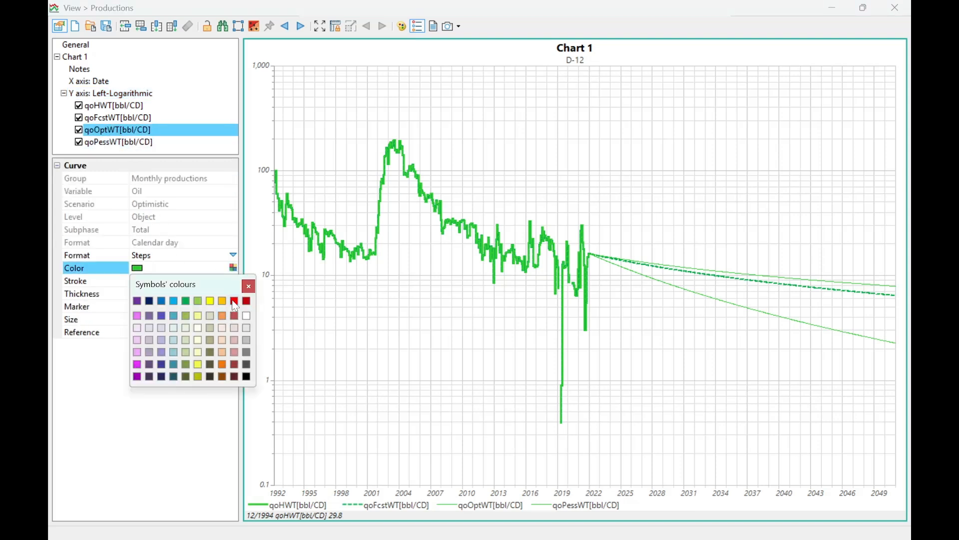
click(234, 305)
click(233, 281)
click(205, 319)
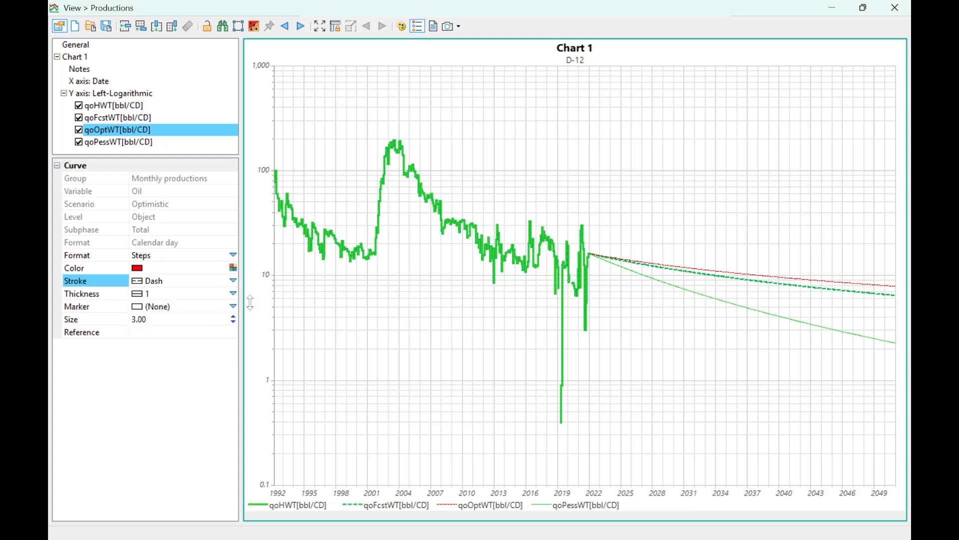
click(233, 268)
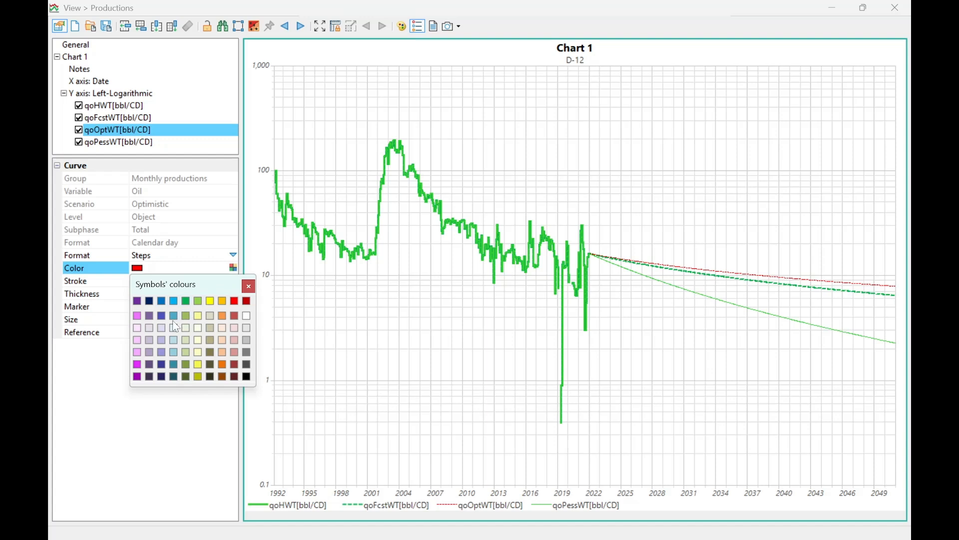
click(162, 302)
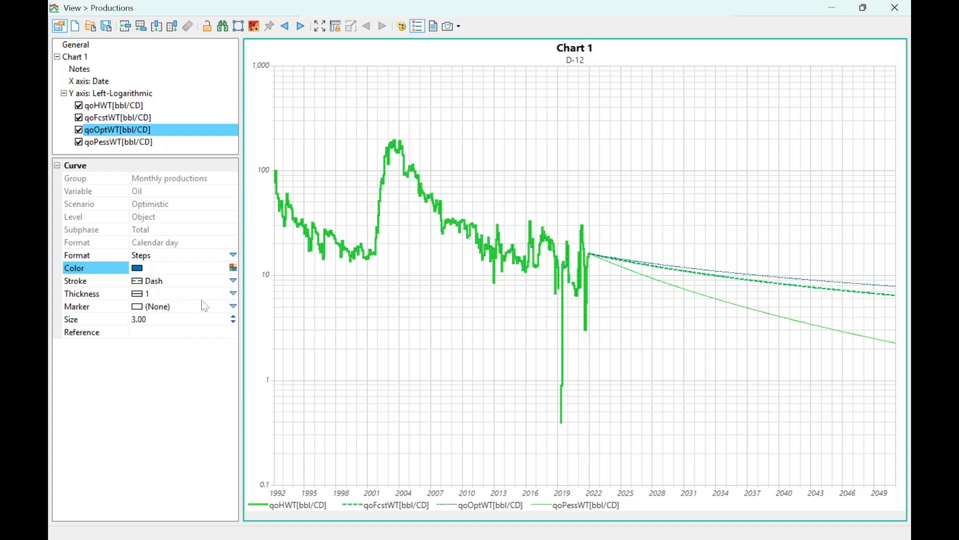
click(233, 294)
click(210, 320)
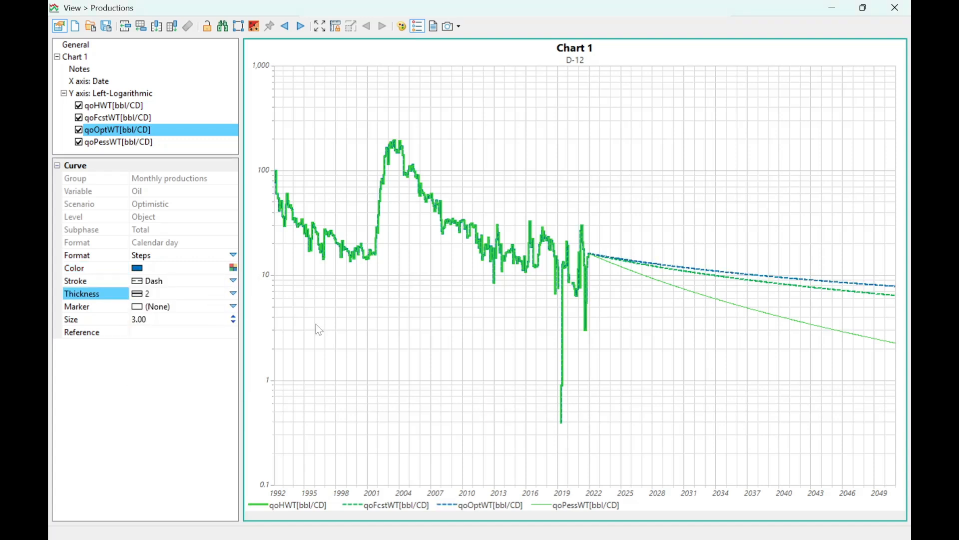
Format the qoPessWT pessimistic curve in red with a Dash stroke and a thickness of 2
click(145, 142)
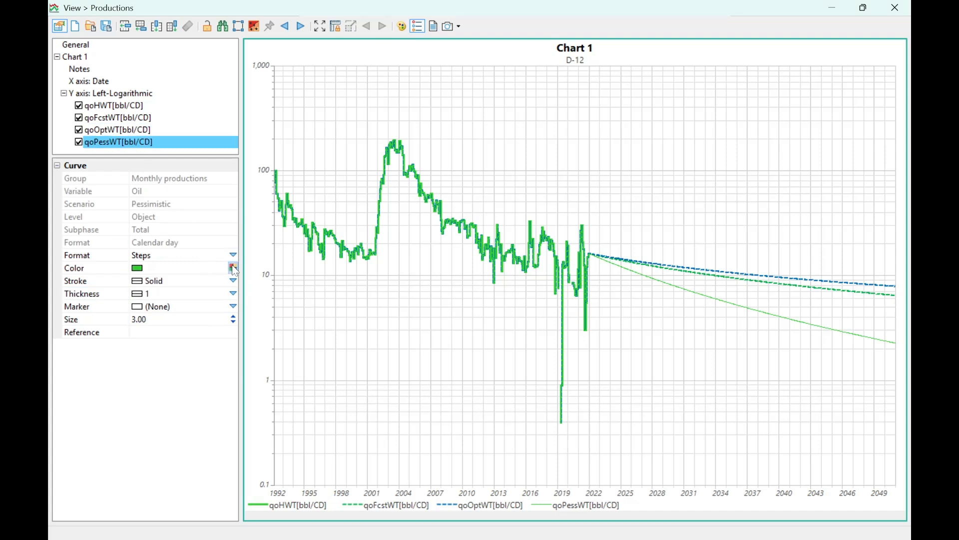
click(233, 269)
click(234, 301)
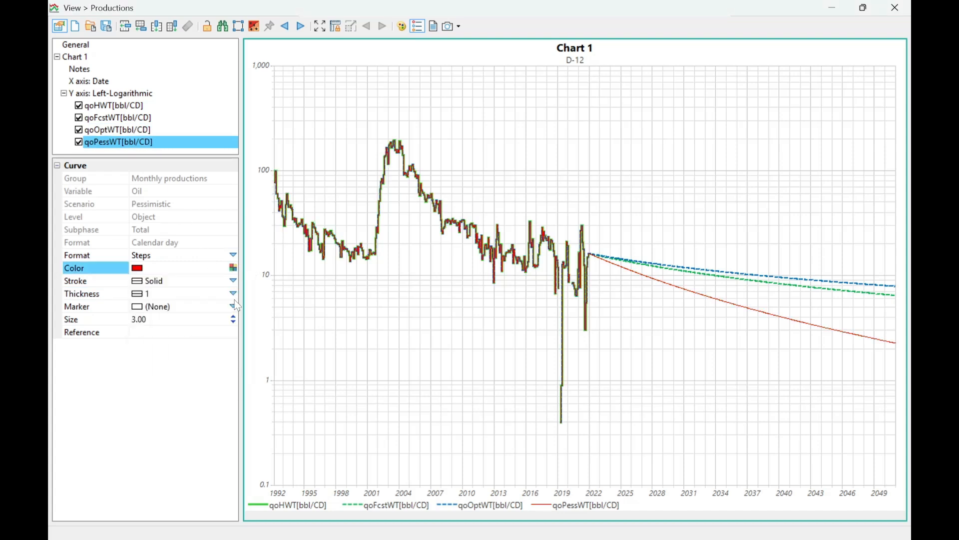
click(233, 281)
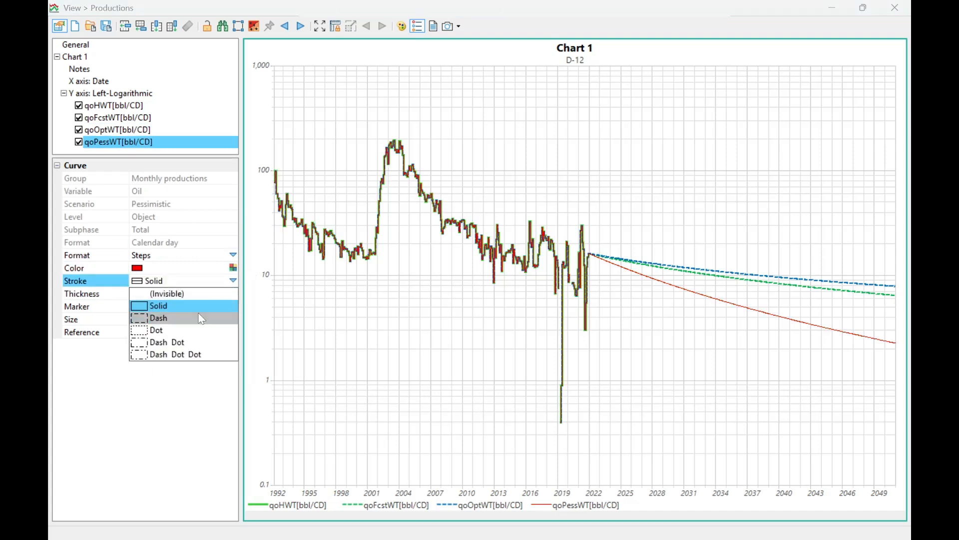
click(199, 313)
click(233, 293)
click(190, 319)
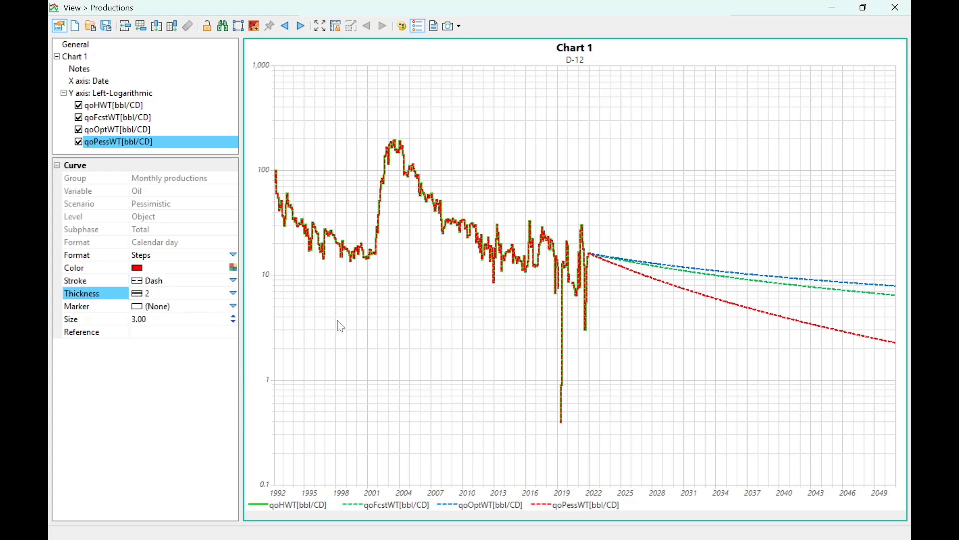
Set the thickness of the qoHWT history curve to 4
click(93, 110)
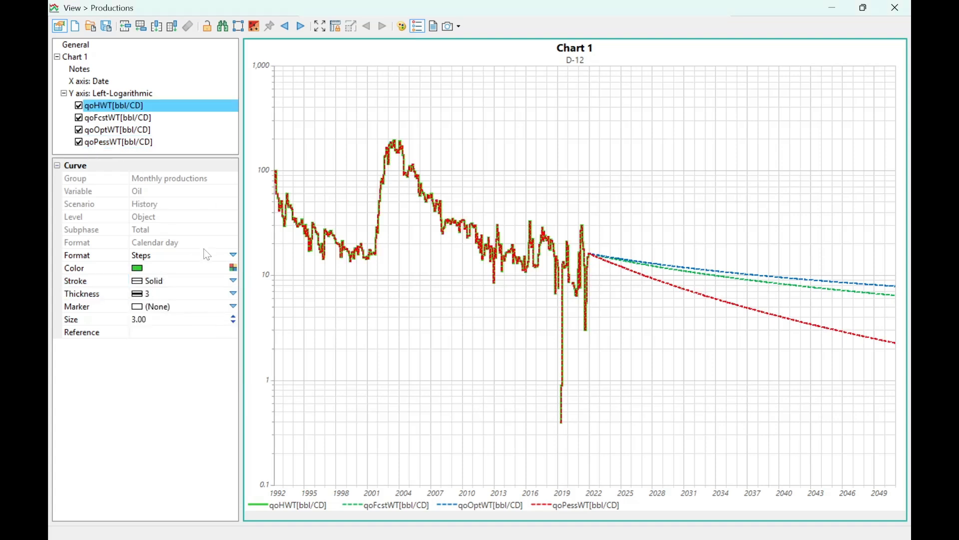
click(234, 293)
click(183, 344)
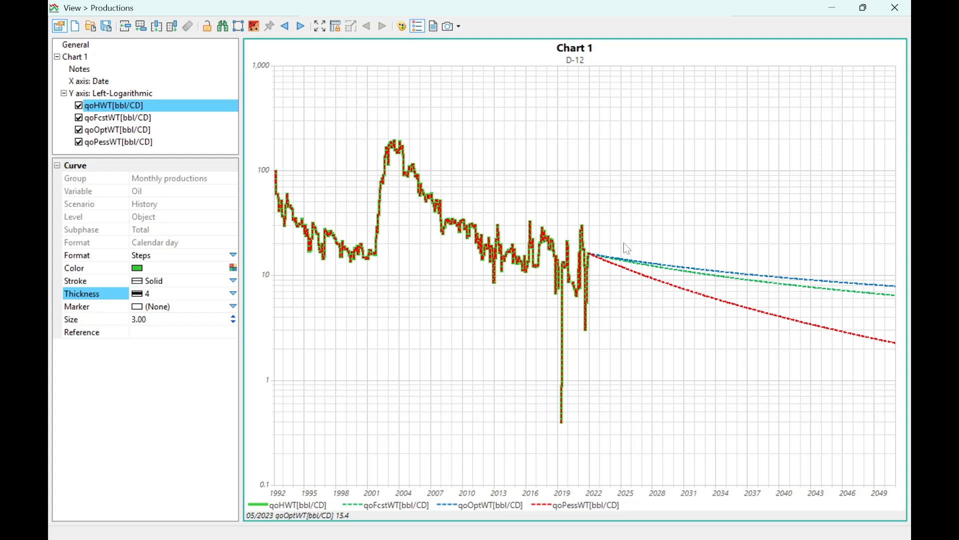
Add a new chart below Chart 1 with cumulative oil curves for the History, Forecast, Optimistic and Pessimistic scenarios
scroll(859, 242, down, 3)
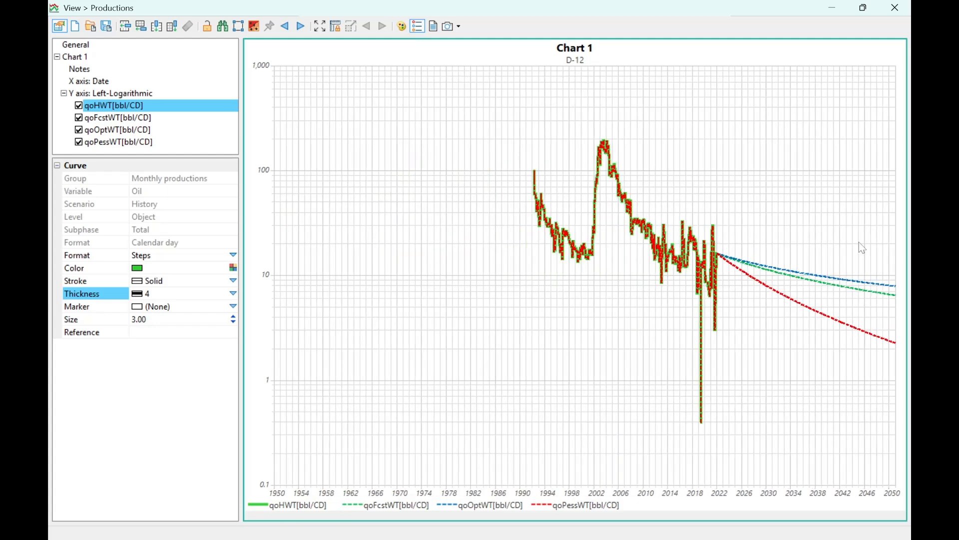
scroll(769, 280, up, 3)
drag(763, 274, 706, 265)
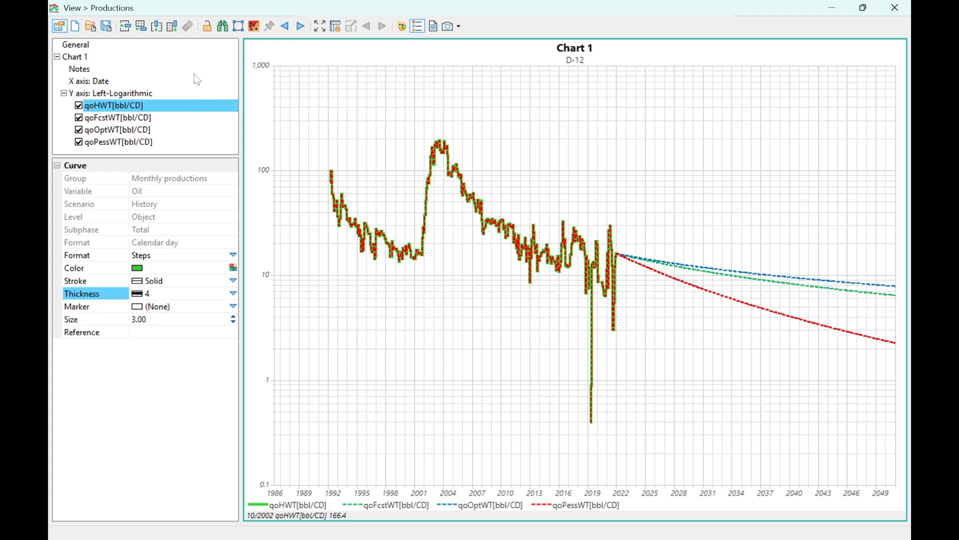
click(124, 29)
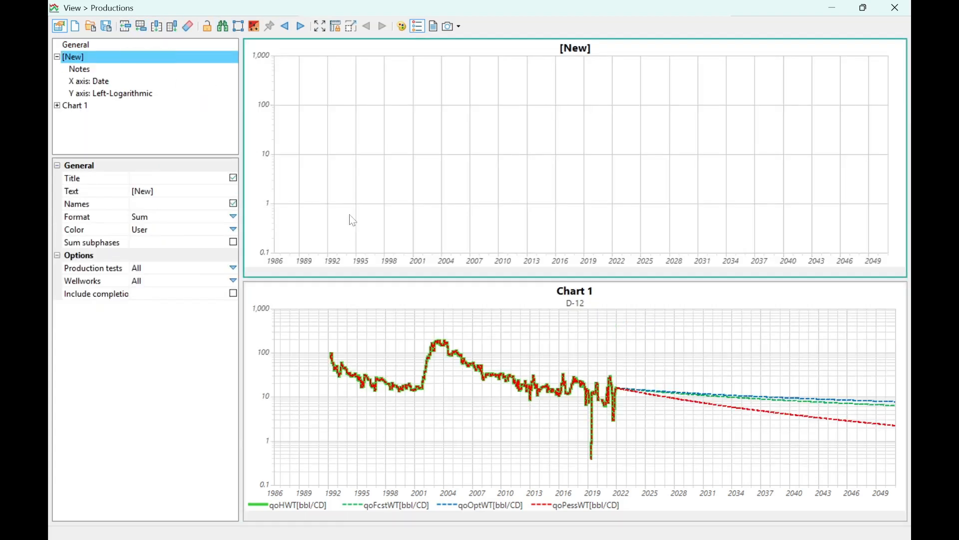
mouse_move(313, 120)
mouse_down()
mouse_move(296, 197)
mouse_move(297, 121)
mouse_move(313, 118)
mouse_up()
drag(257, 128, 263, 341)
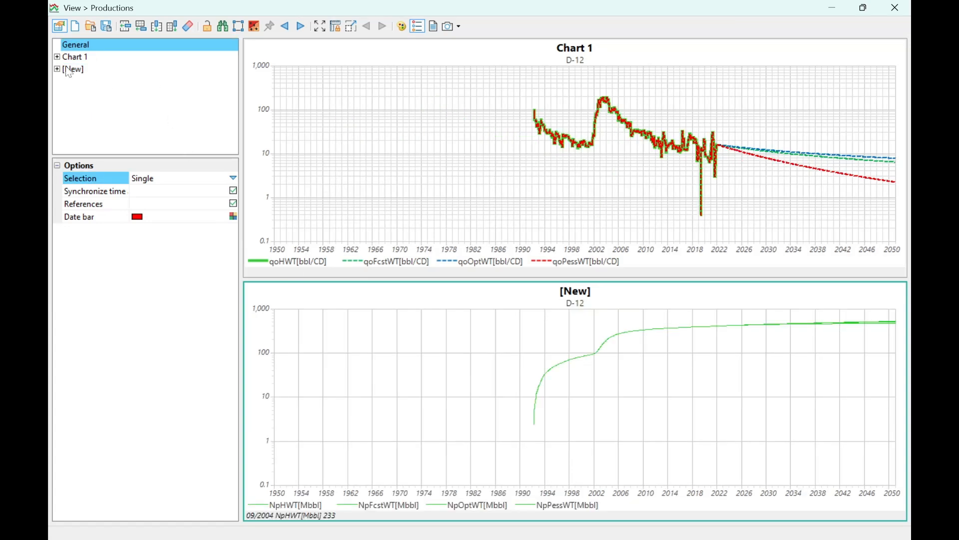
Change the title text of Chart 1 to "Production Forecast"
double_click(68, 71)
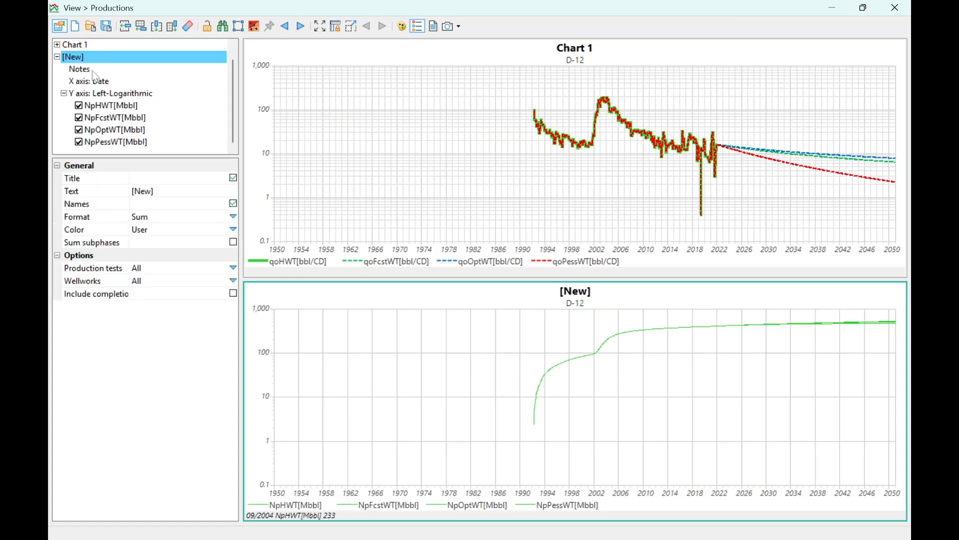
click(80, 45)
click(163, 191)
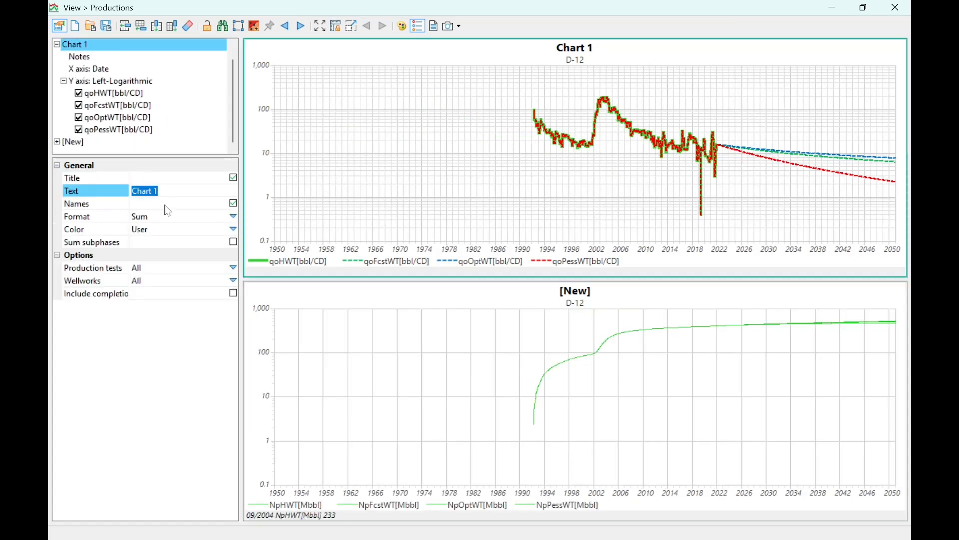
text(Production Forecast)
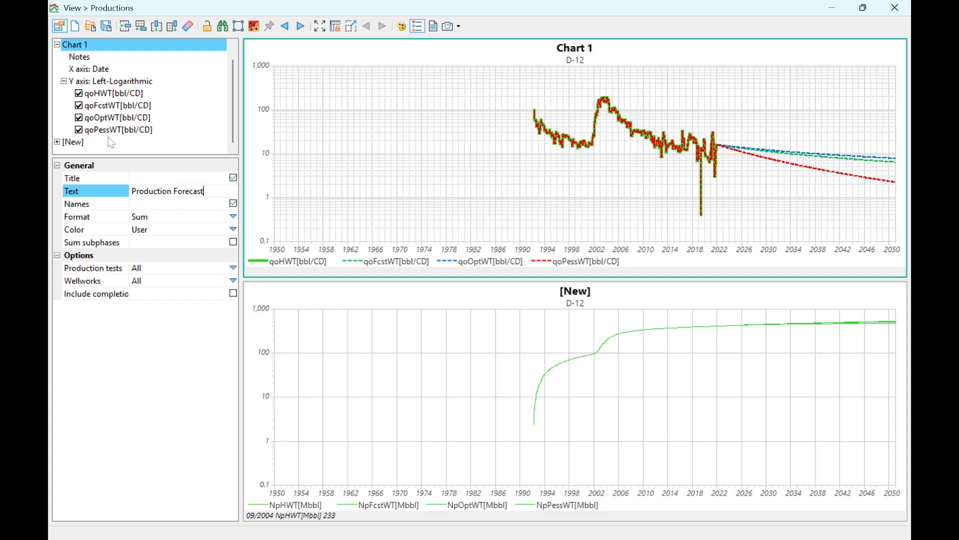
click(105, 143)
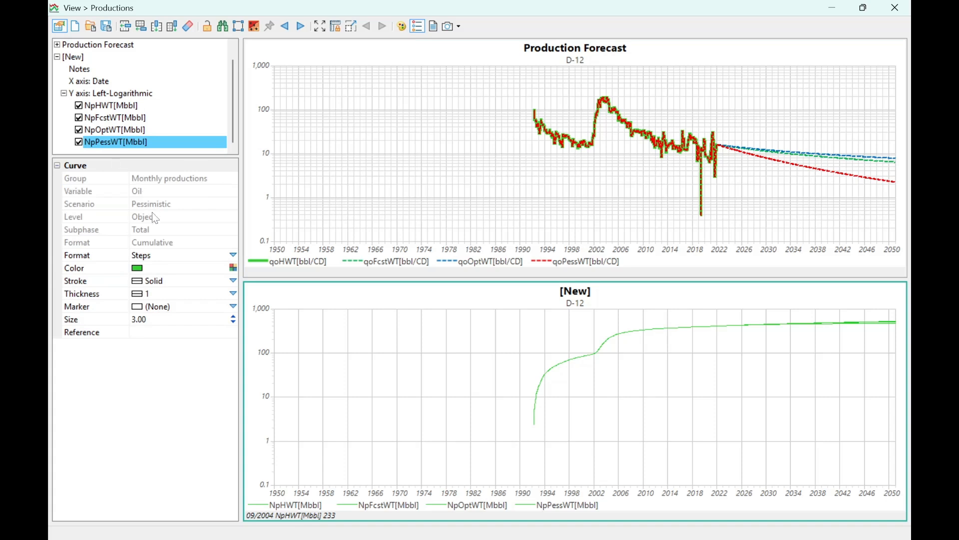
Change the title text of the new cumulative chart to "Cumulative Forecast"
click(89, 93)
click(75, 57)
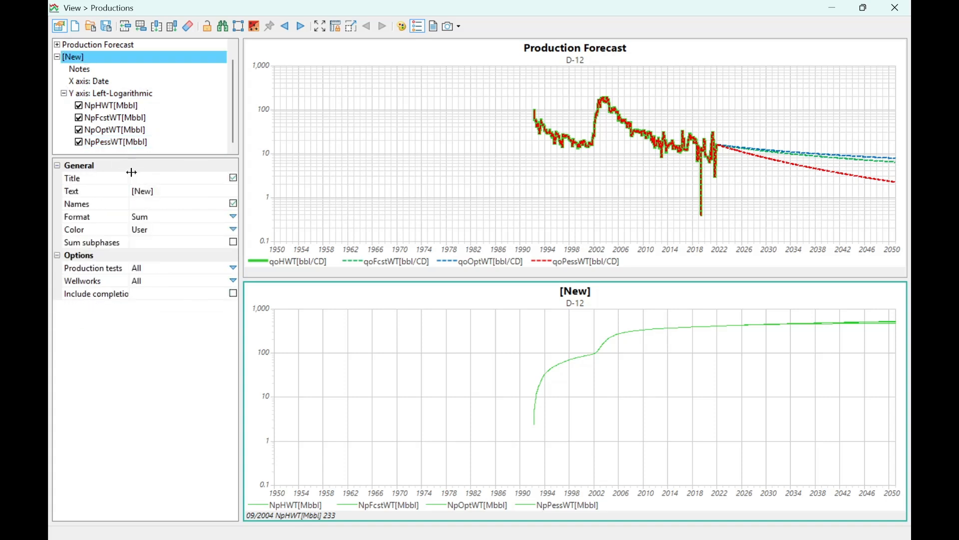
click(170, 193)
text(Cumulative F)
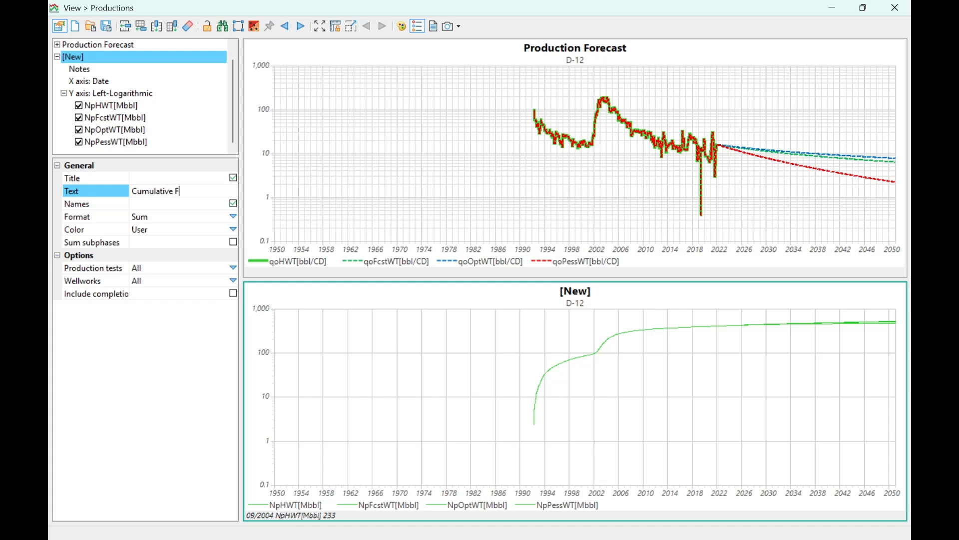
text(orecast)
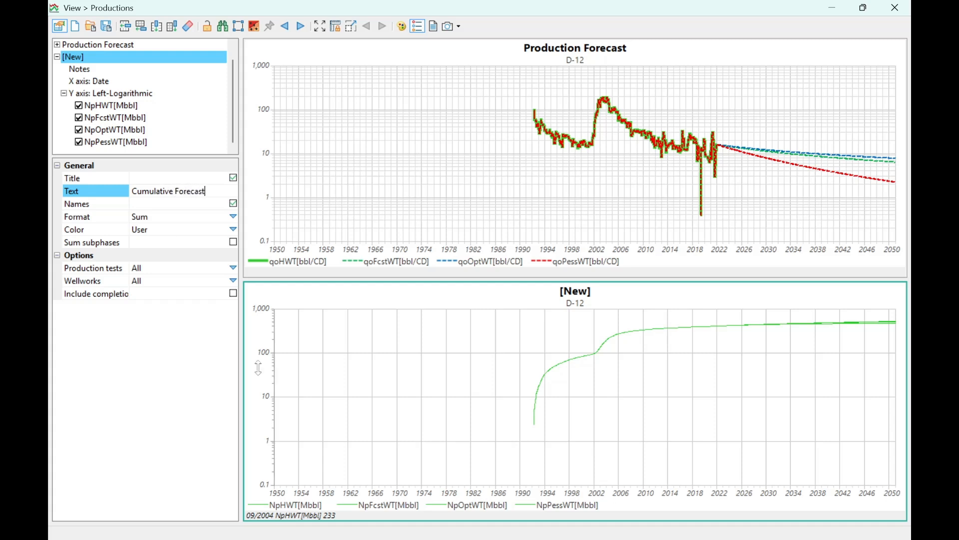
click(395, 361)
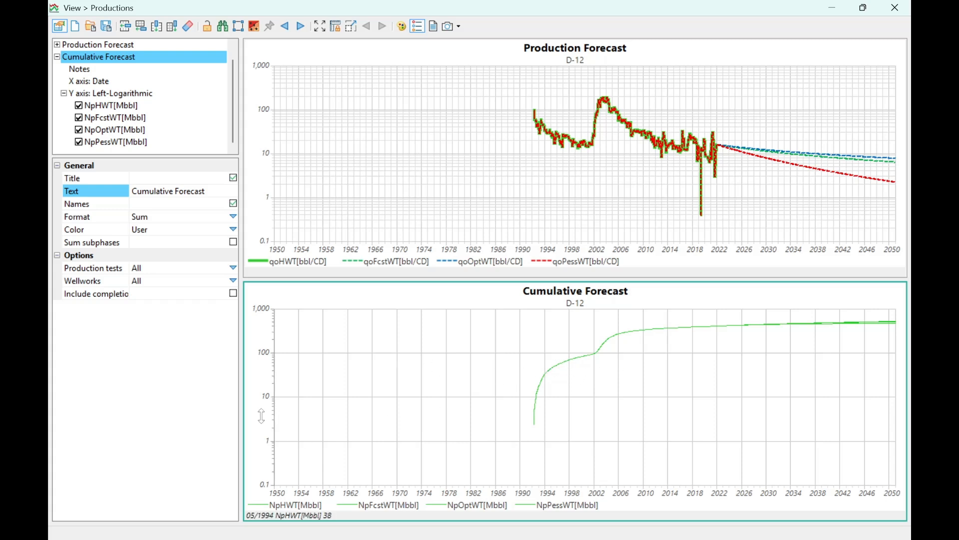
Rescale the Cumulative Forecast chart to a Y axis of 100 to 1,000 and a date axis starting at about 1986
drag(263, 400, 293, 490)
drag(630, 361, 500, 371)
drag(747, 389, 650, 385)
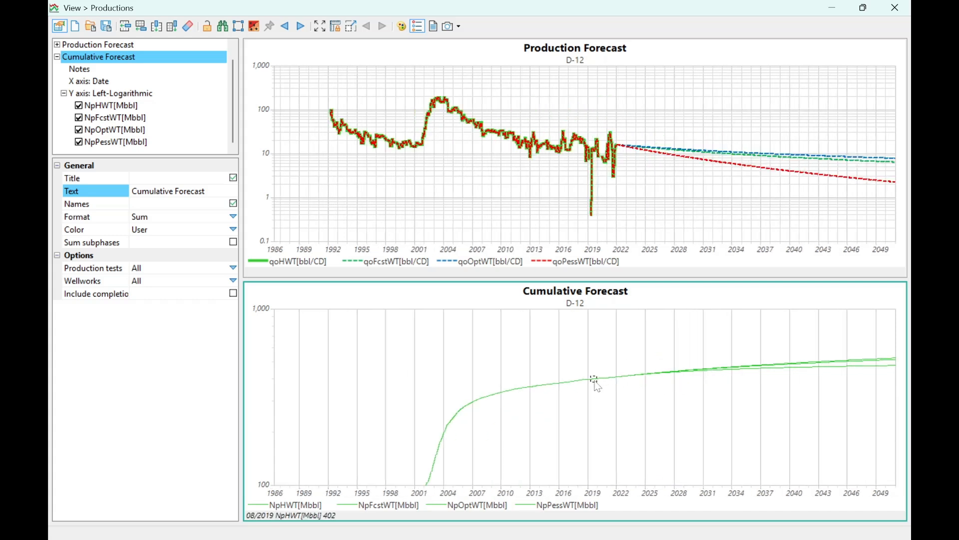
Check the qoHWT curve's format in Production Forecast and set the cumulative NpHWT history curve's thickness to 4 to match
click(123, 94)
click(112, 106)
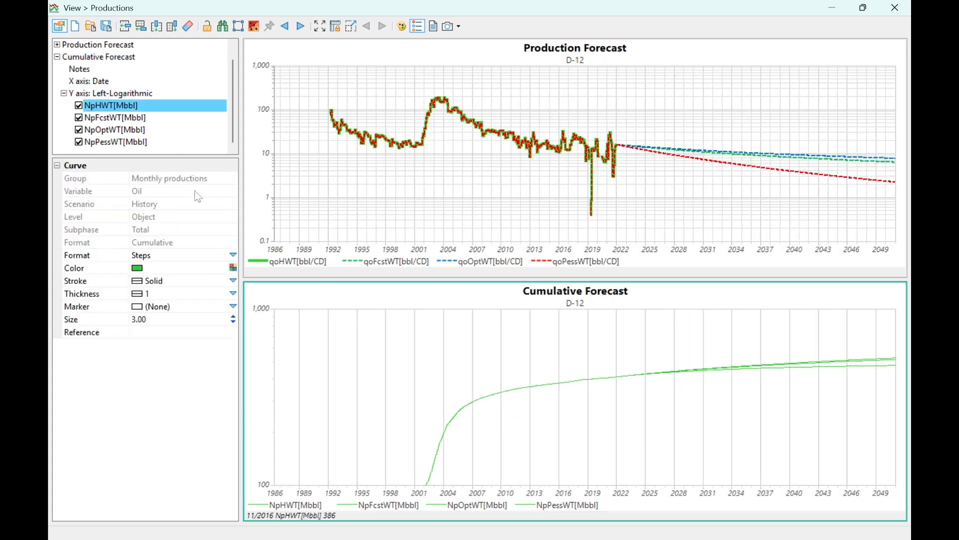
click(340, 137)
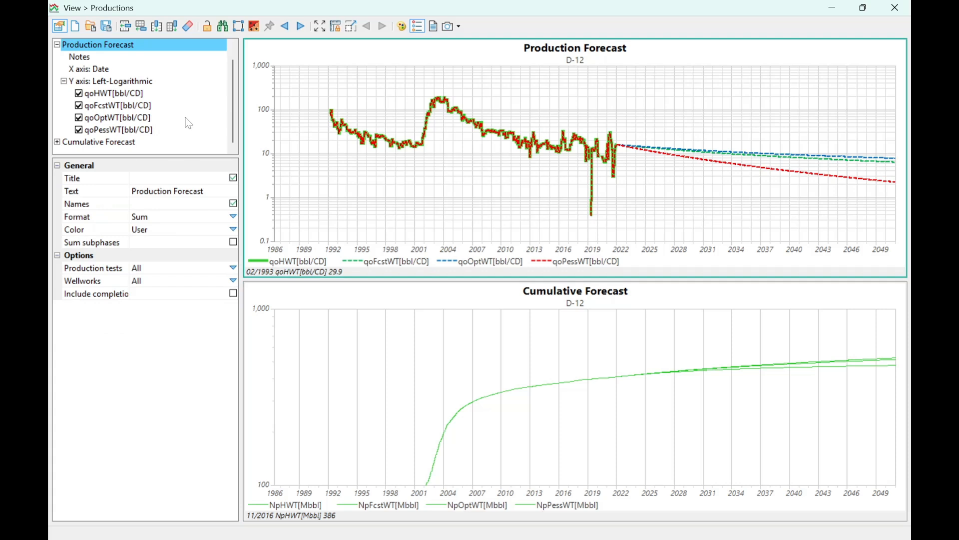
click(136, 95)
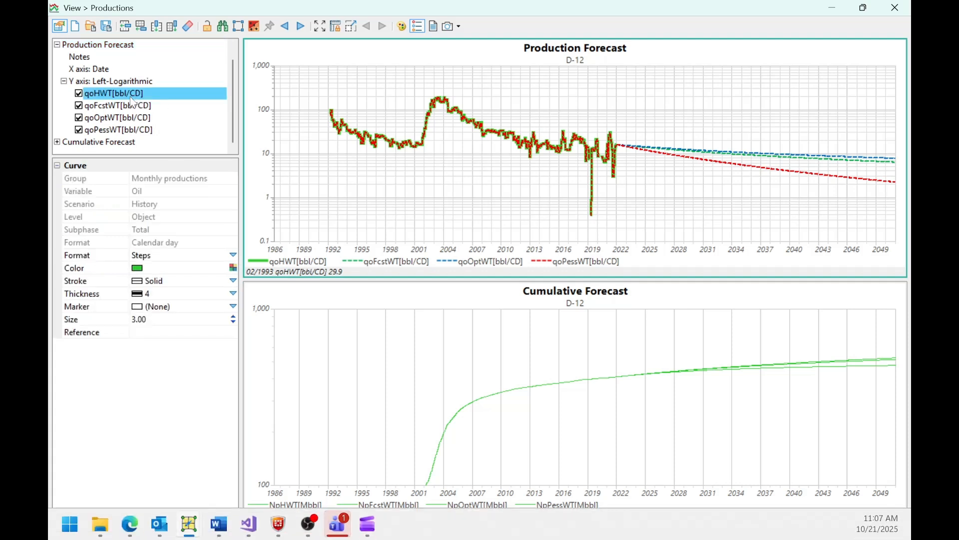
click(84, 142)
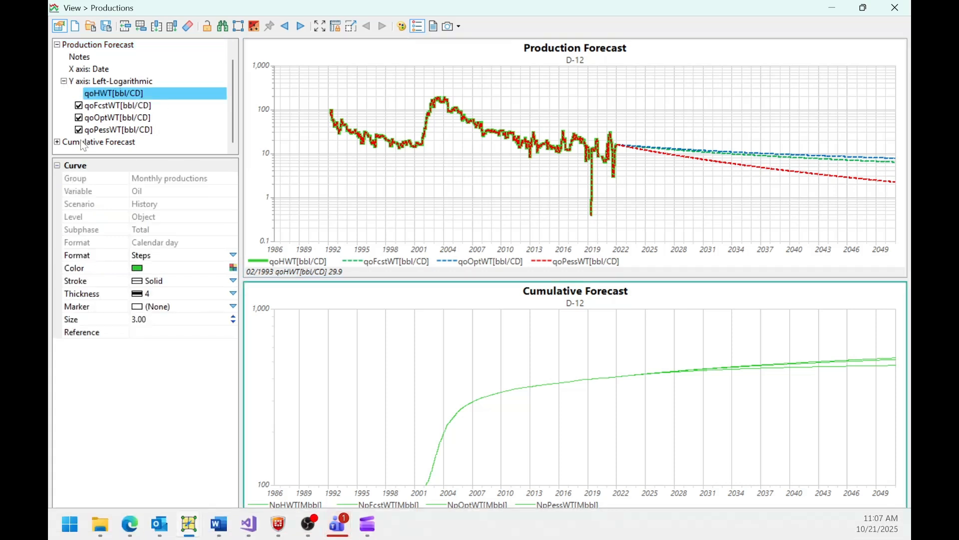
click(106, 106)
click(119, 118)
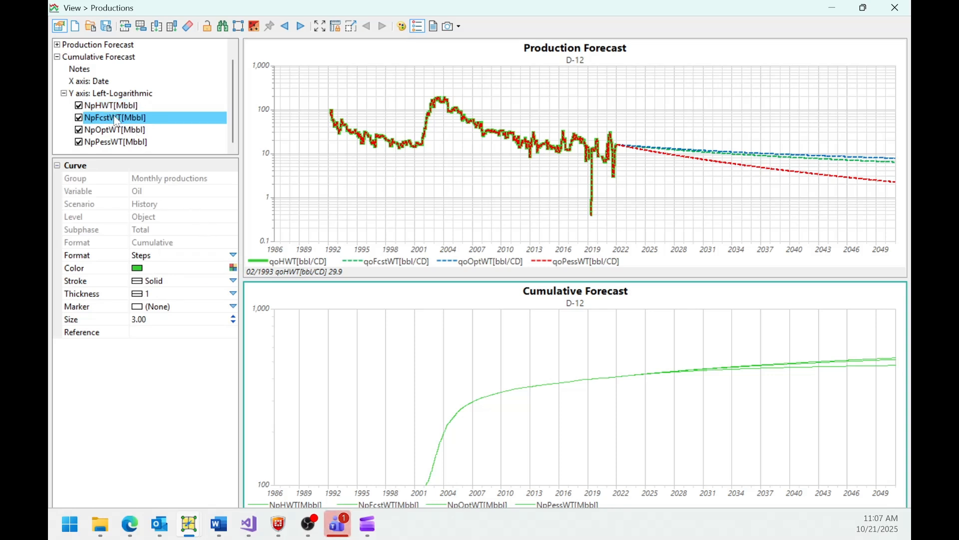
click(114, 106)
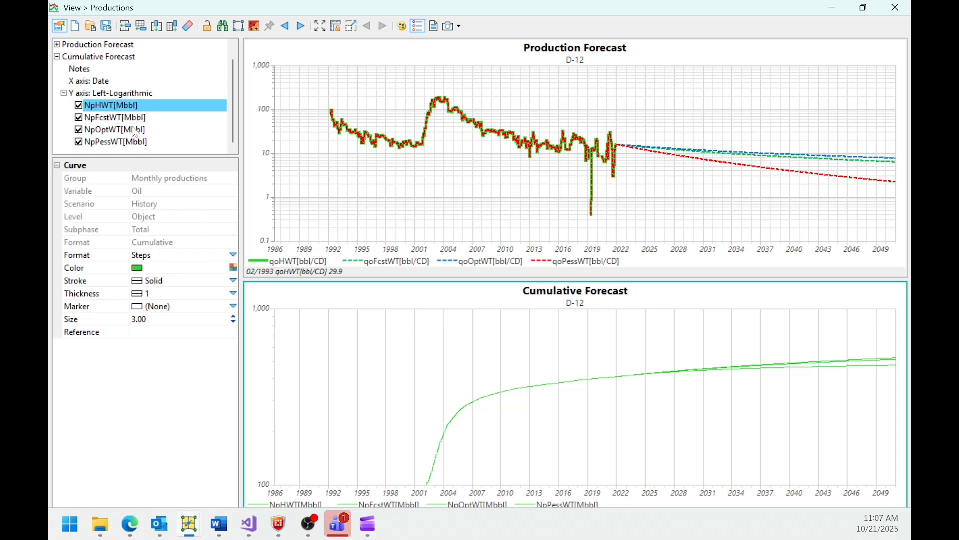
click(232, 294)
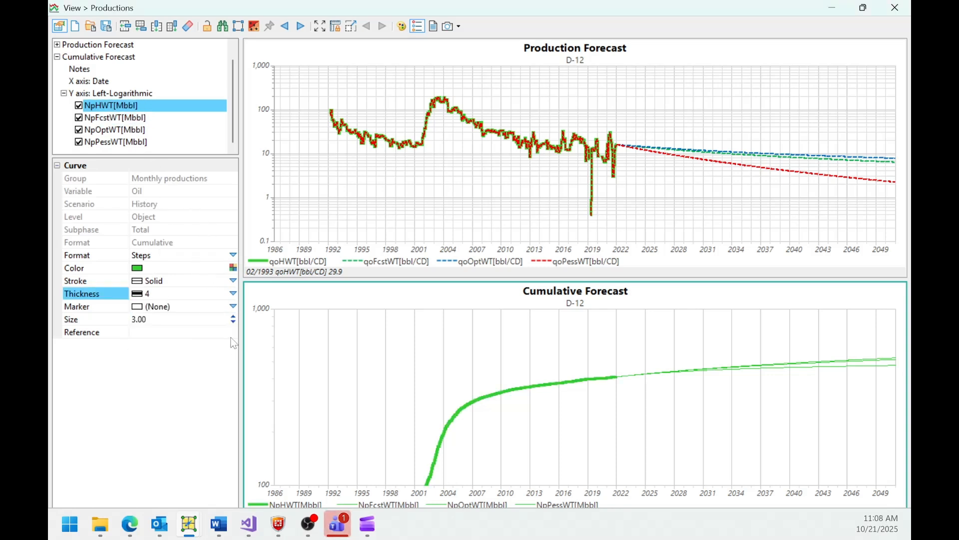
Format the cumulative NpFcstWT forecast curve with a thickness of 2 and a Dash stroke
click(114, 120)
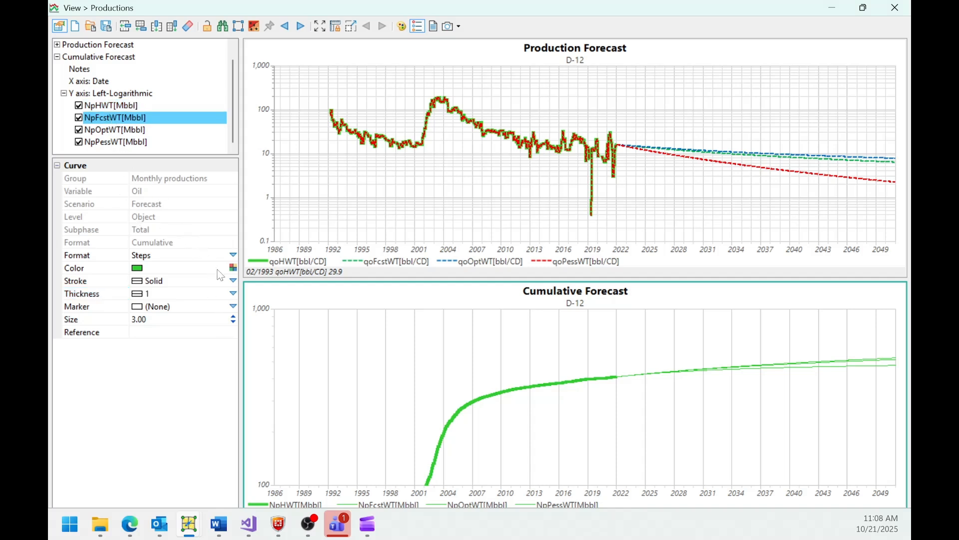
click(232, 293)
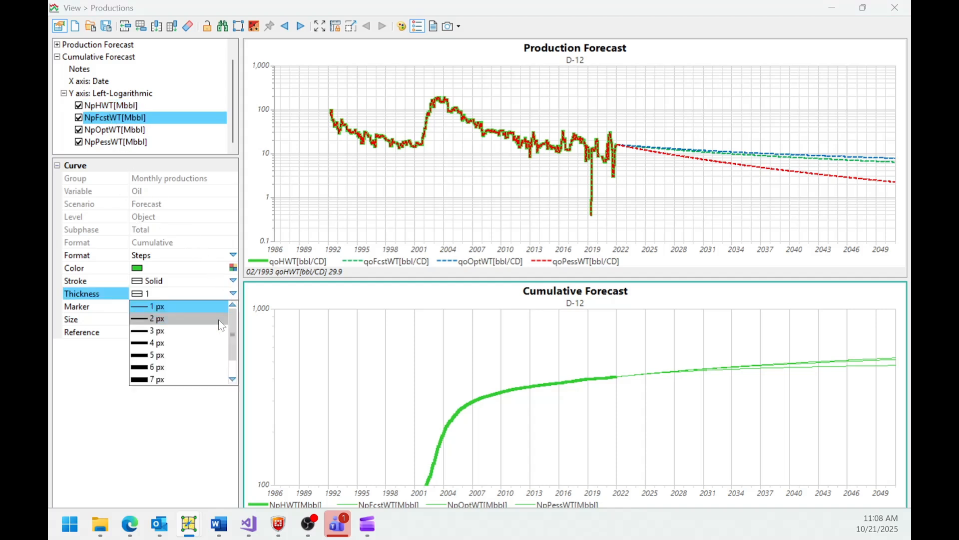
click(218, 320)
click(233, 280)
click(203, 316)
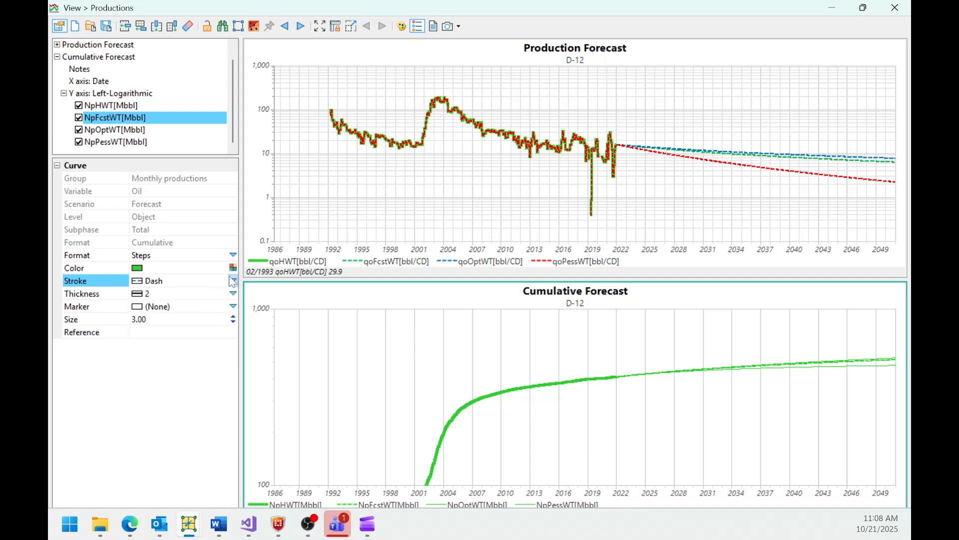
Recolor the cumulative NpFcstWT curve a darker green and format NpOptWT in blue with a Dash stroke and thickness 2
click(233, 267)
click(197, 301)
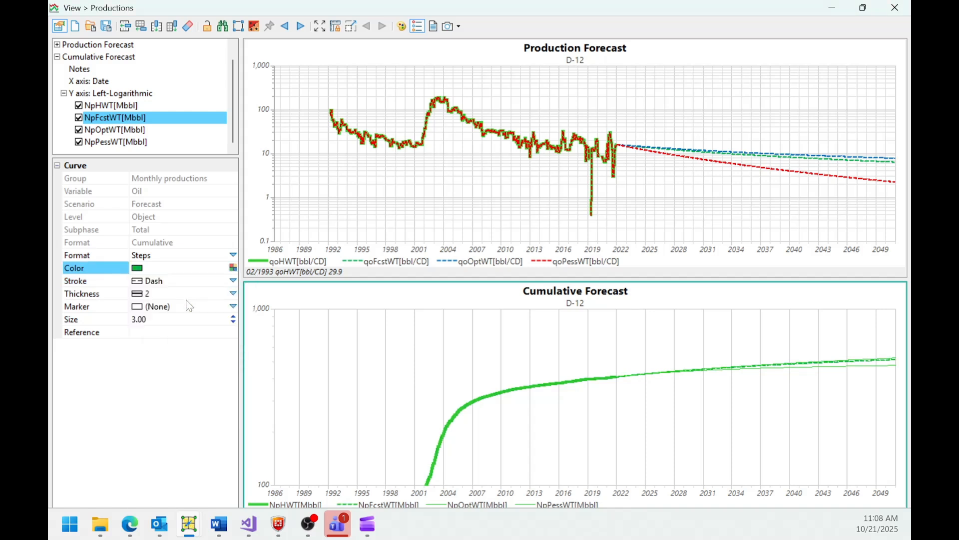
click(116, 130)
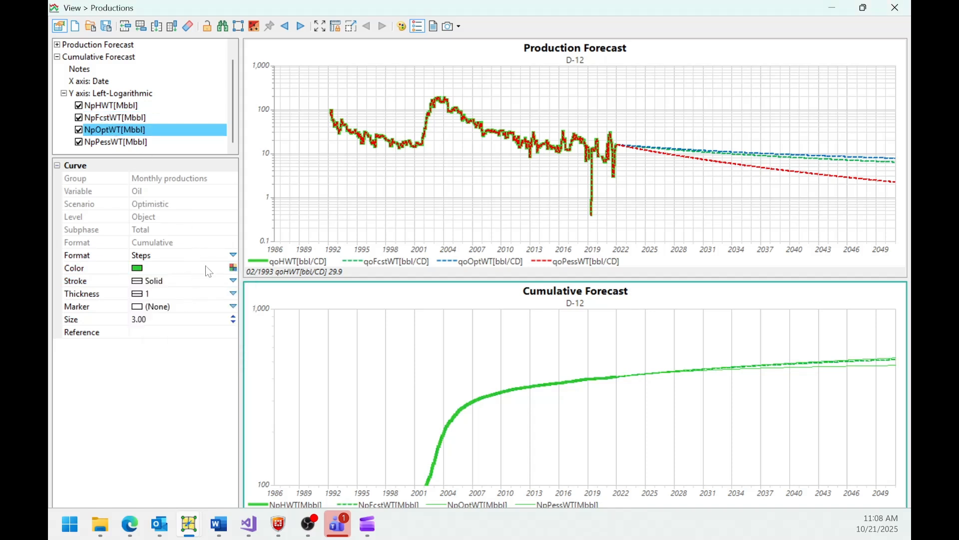
click(233, 267)
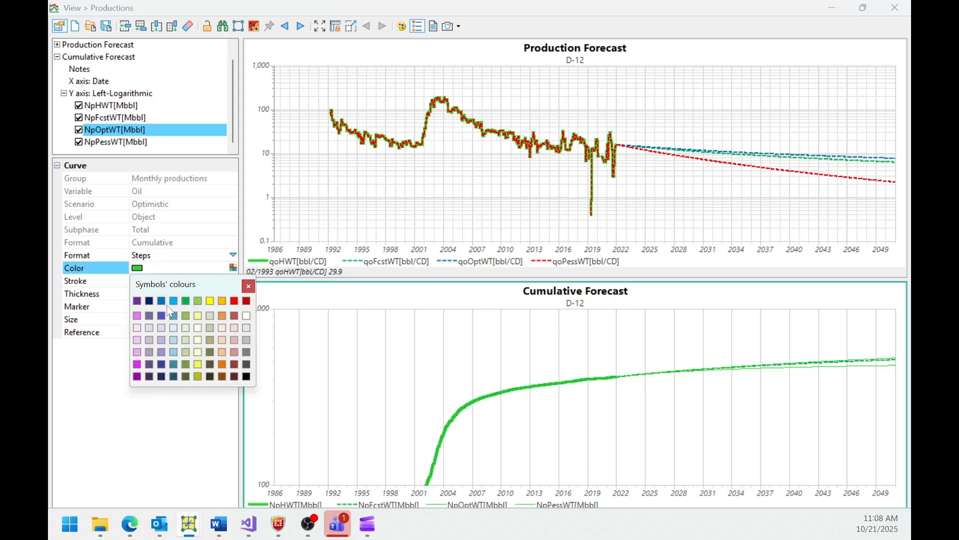
click(166, 307)
click(233, 281)
click(205, 315)
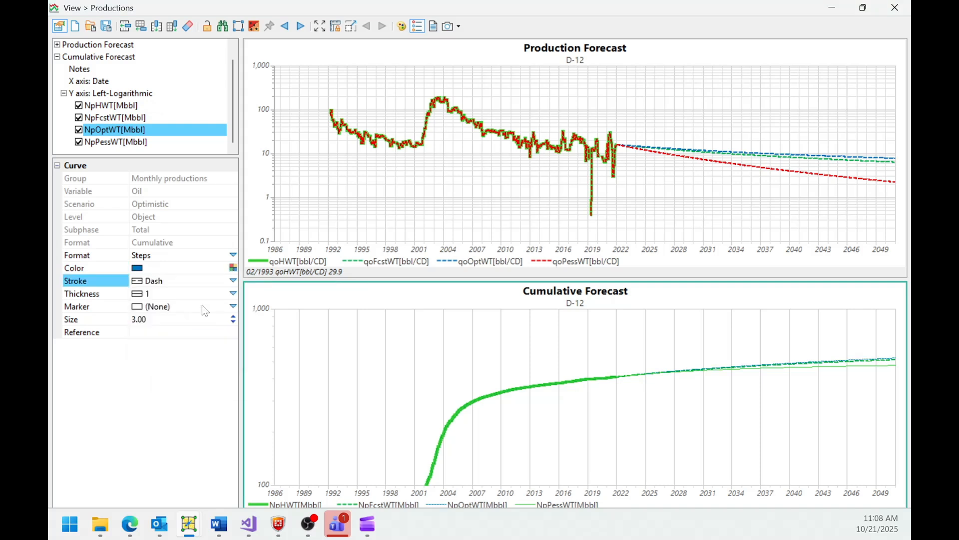
click(233, 294)
click(150, 306)
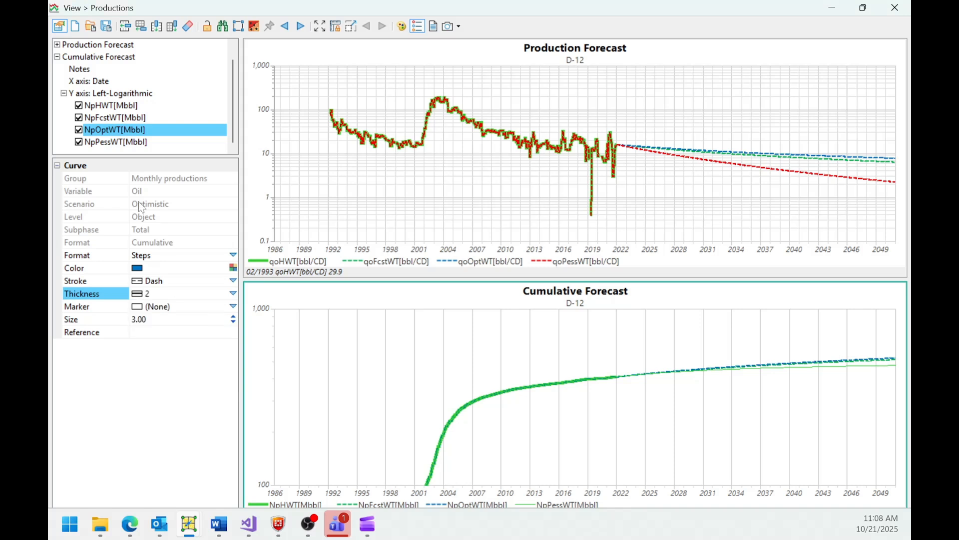
Format the cumulative NpPessWT curve in red with a Dash stroke and a thickness of 2
click(117, 142)
click(233, 268)
click(234, 302)
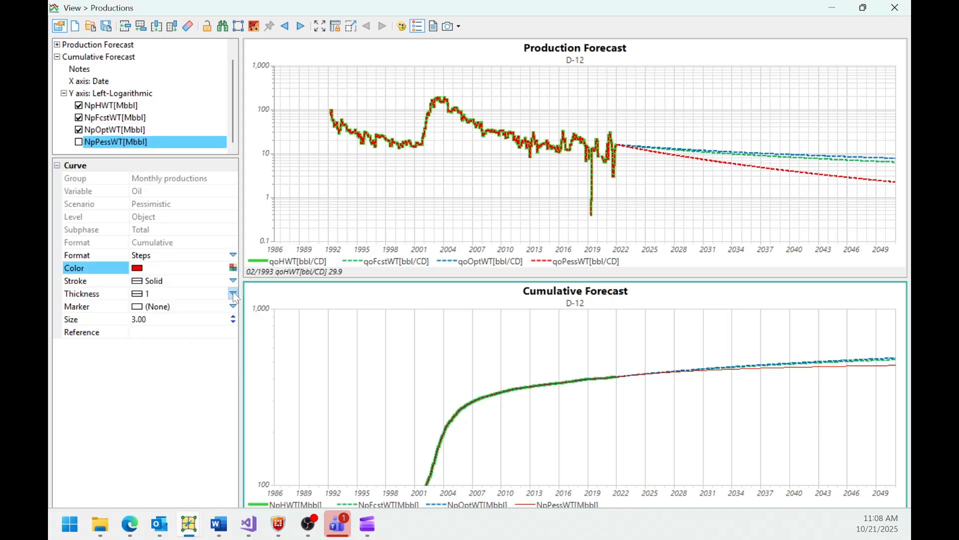
click(233, 291)
click(233, 281)
click(190, 311)
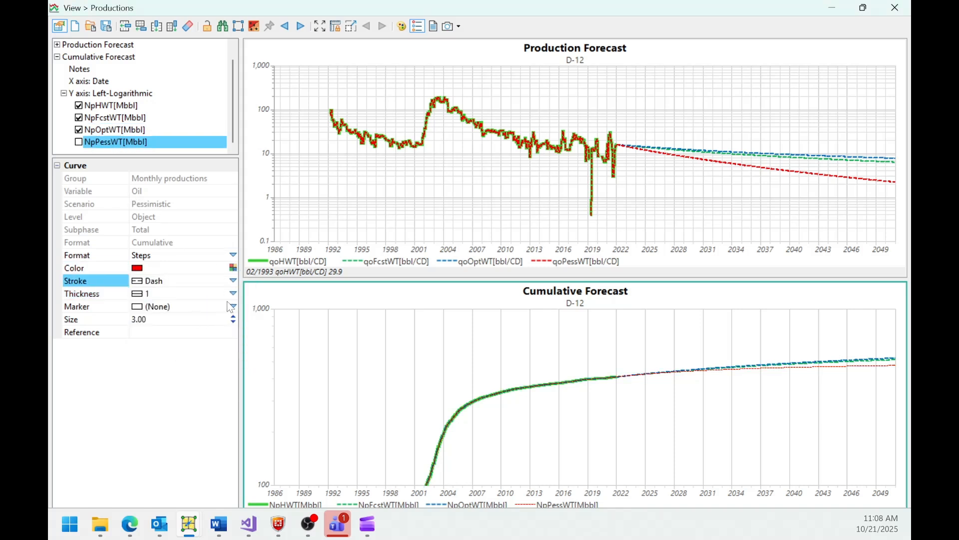
click(233, 294)
click(184, 321)
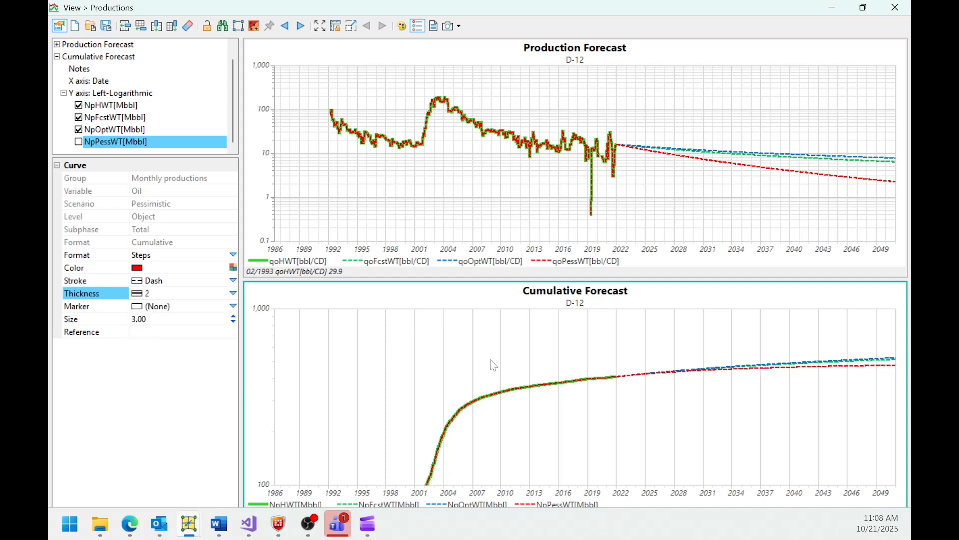
drag(263, 373, 273, 444)
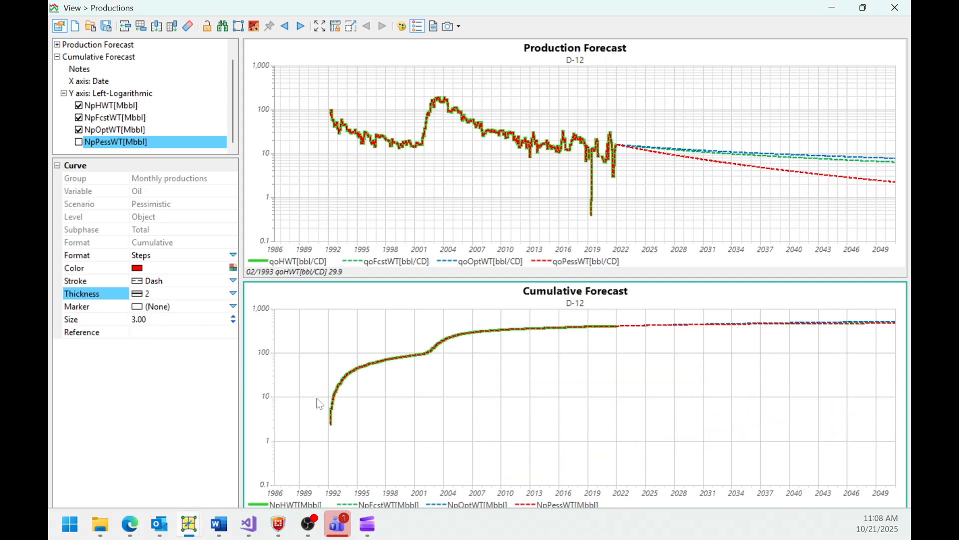
drag(257, 352, 266, 419)
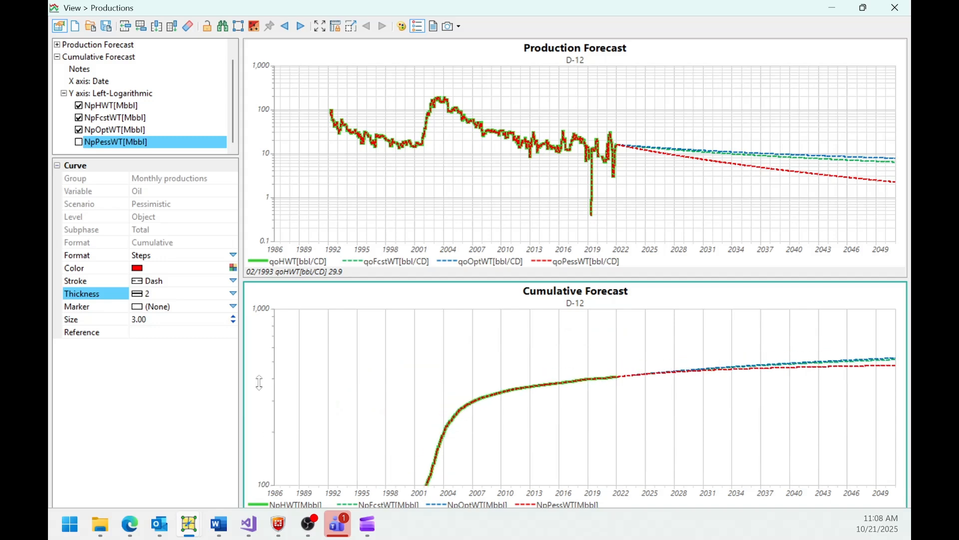
scroll(587, 405, up, 1)
scroll(589, 406, down, 3)
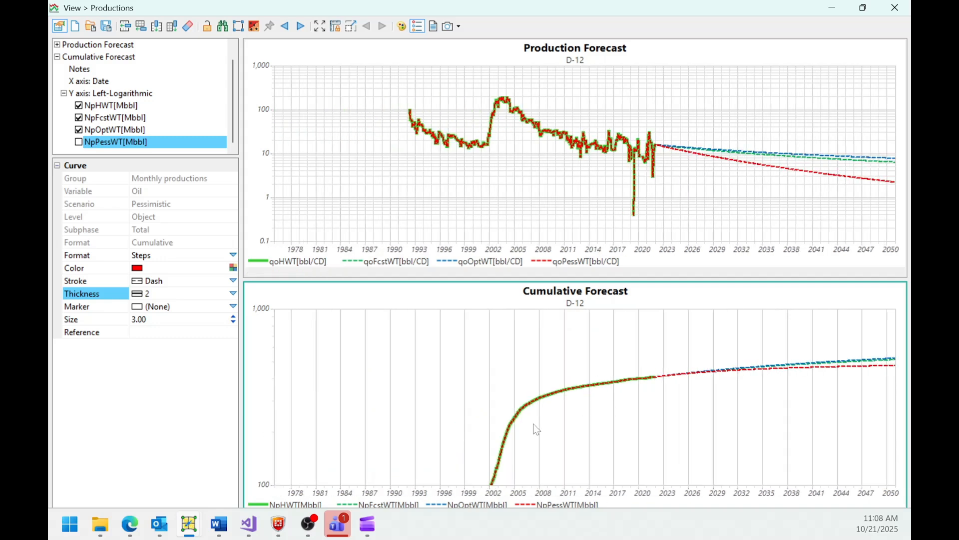
Switch the Cumulative Forecast Y axis to a Linear scale and rescale it to 200 to 600, with dates from about 1971
click(102, 94)
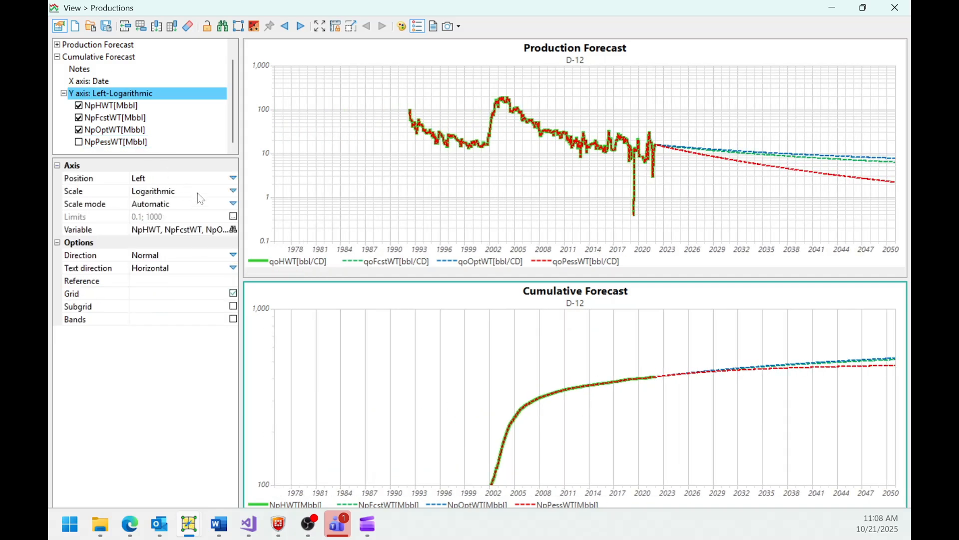
click(234, 191)
click(208, 202)
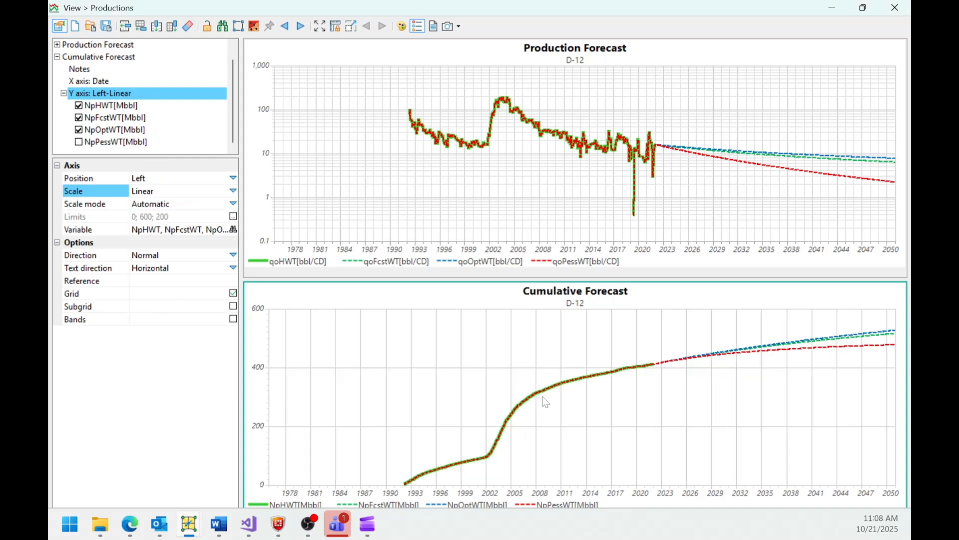
drag(257, 385, 263, 465)
scroll(726, 354, up, 2)
drag(787, 391, 673, 382)
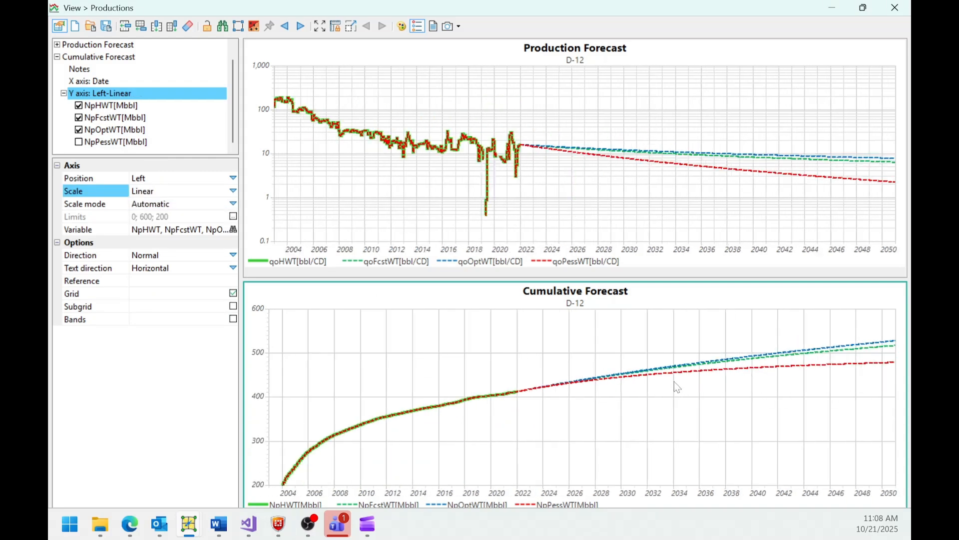
scroll(799, 387, down, 3)
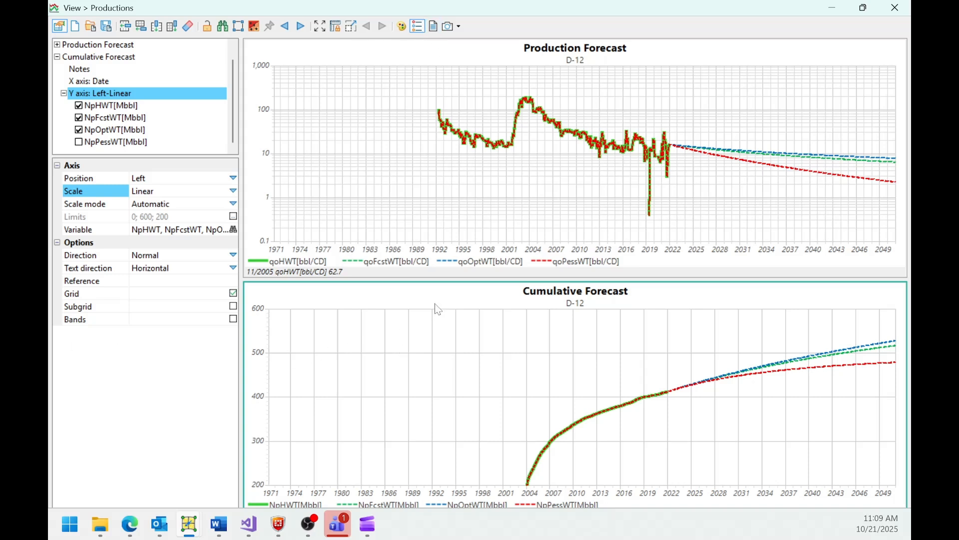
Open the Production Forecast chart's data report and locate the end of history around 12/2021
click(420, 199)
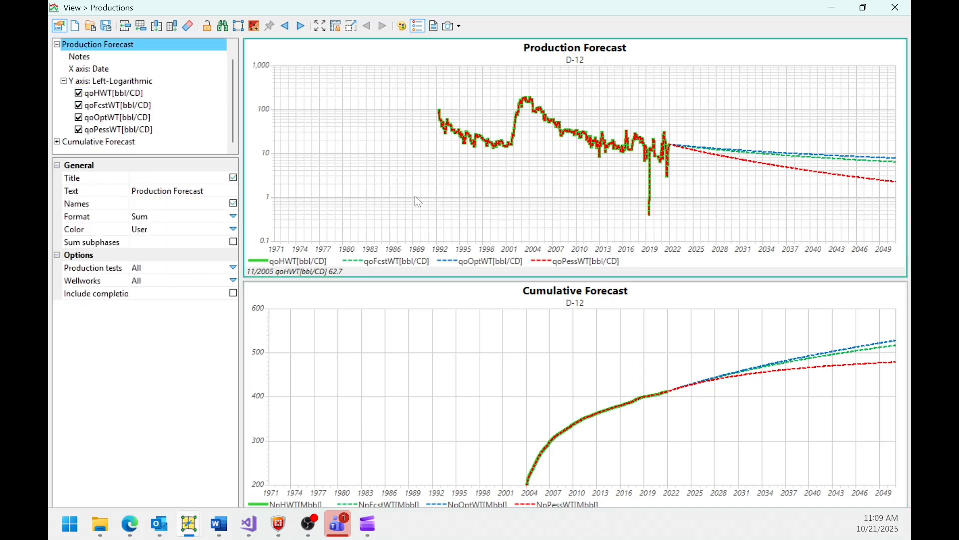
click(436, 28)
scroll(624, 289, down, 10)
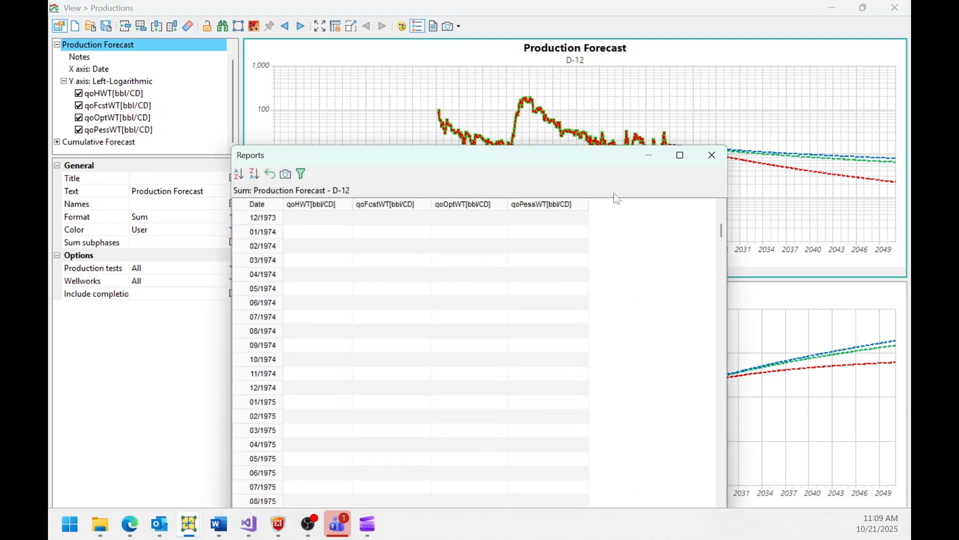
drag(581, 161, 576, 69)
drag(718, 141, 738, 386)
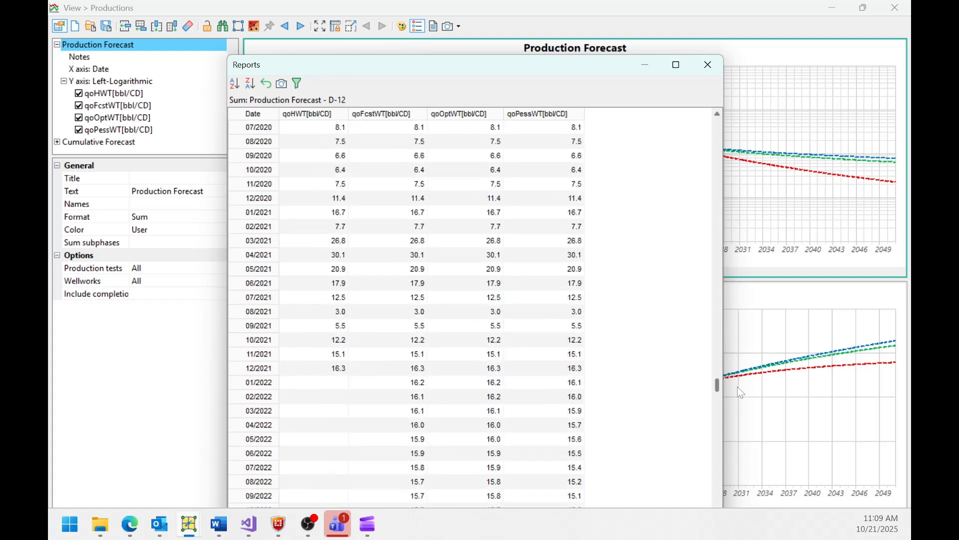
scroll(465, 404, down, 4)
Compare the forecast, optimistic and pessimistic oil rates in the report from 01/2022 through about 2036
click(417, 215)
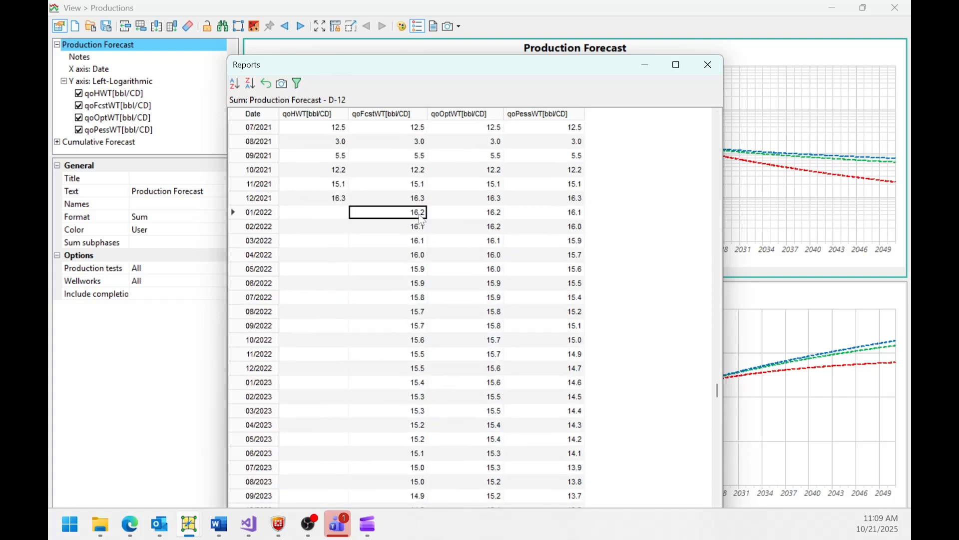
click(481, 213)
click(554, 213)
click(419, 213)
click(479, 214)
scroll(441, 315, down, 20)
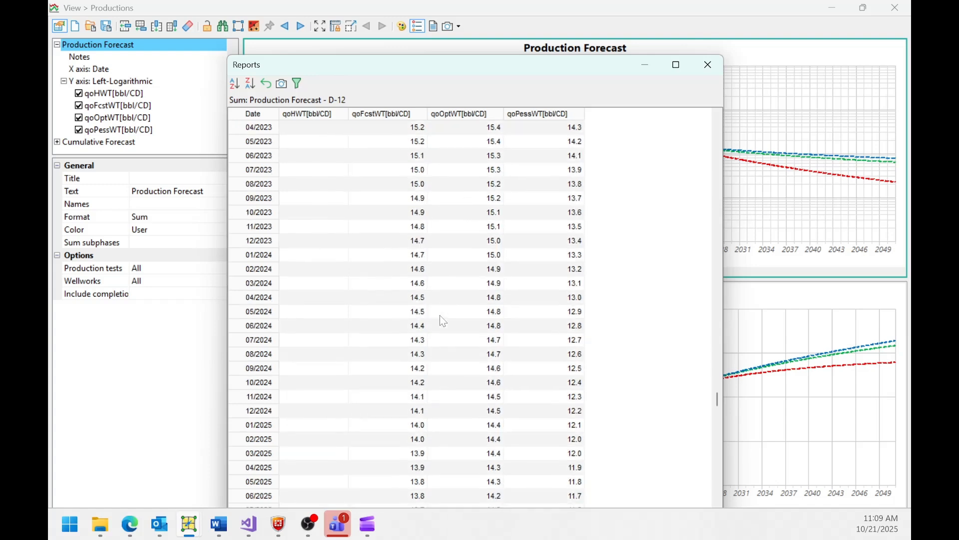
scroll(440, 316, down, 19)
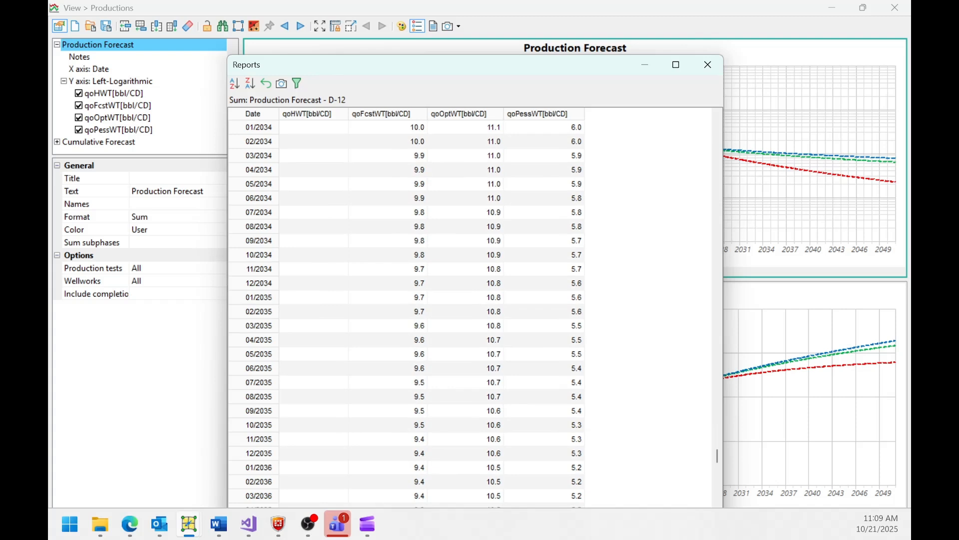
Show the Cumulative Forecast data in the report and compare the history and scenario cumulatives around 12/2021 to 02/2022
click(789, 346)
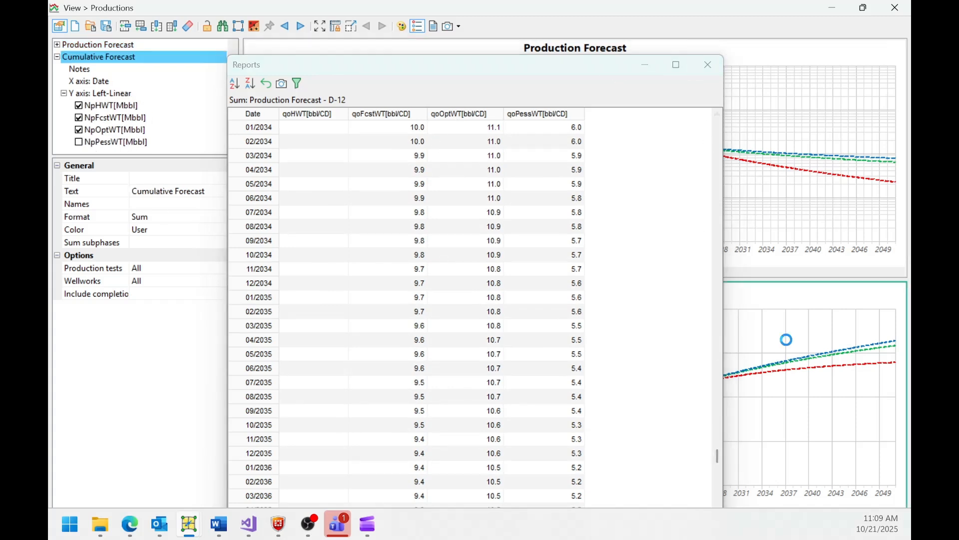
drag(718, 127, 738, 390)
scroll(628, 353, up, 4)
click(318, 313)
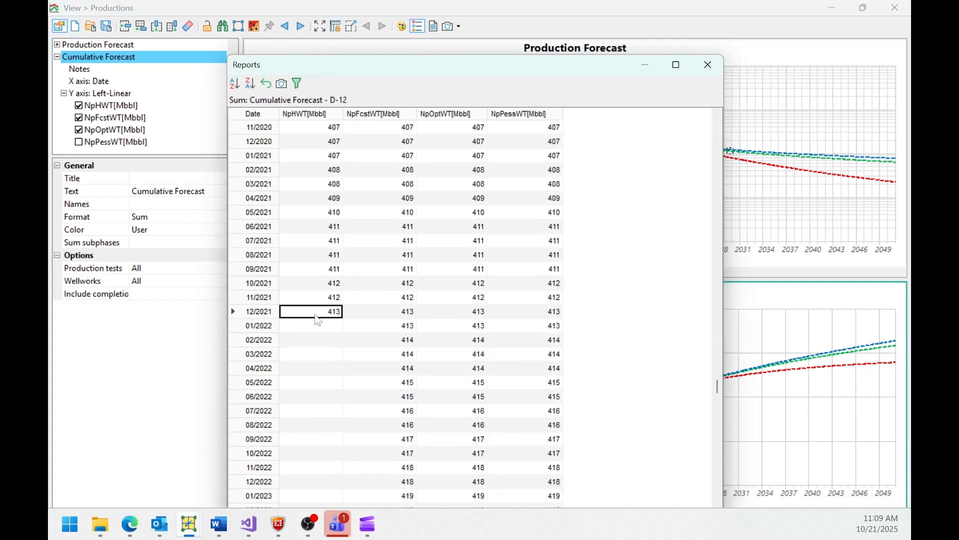
click(395, 338)
click(349, 302)
drag(348, 304, 534, 343)
click(535, 345)
Compare the three scenarios' cumulative oil values for 08/2026 in the report and close it
scroll(531, 338, down, 15)
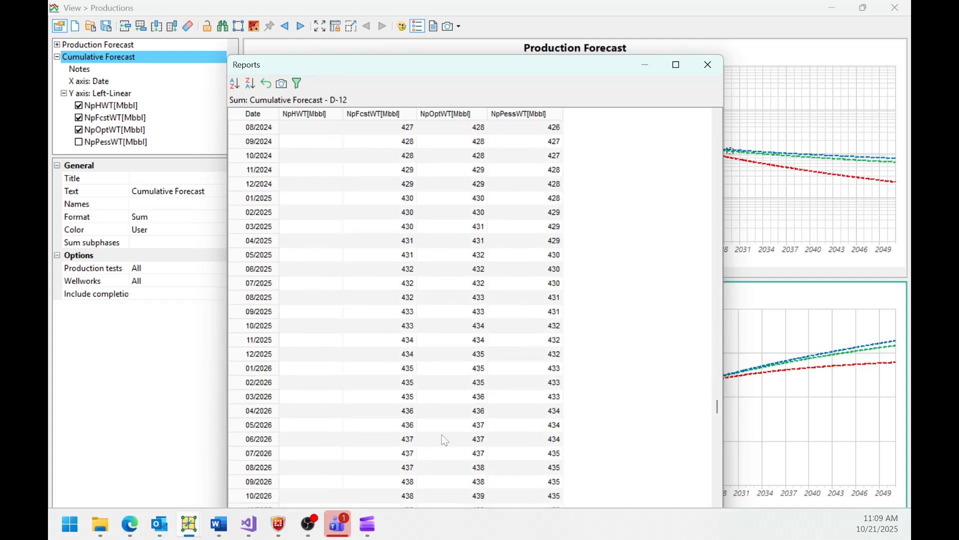
click(395, 469)
drag(418, 469, 524, 470)
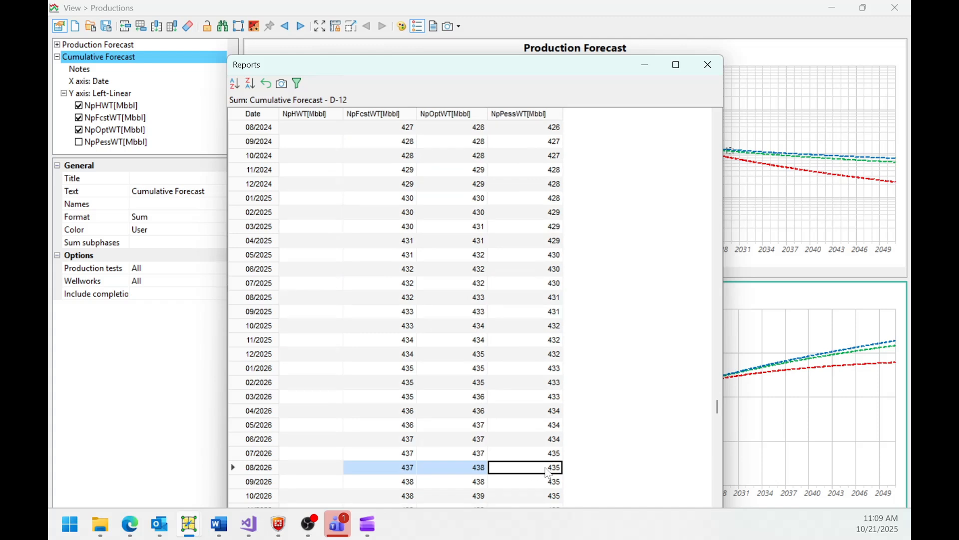
scroll(530, 479, down, 1)
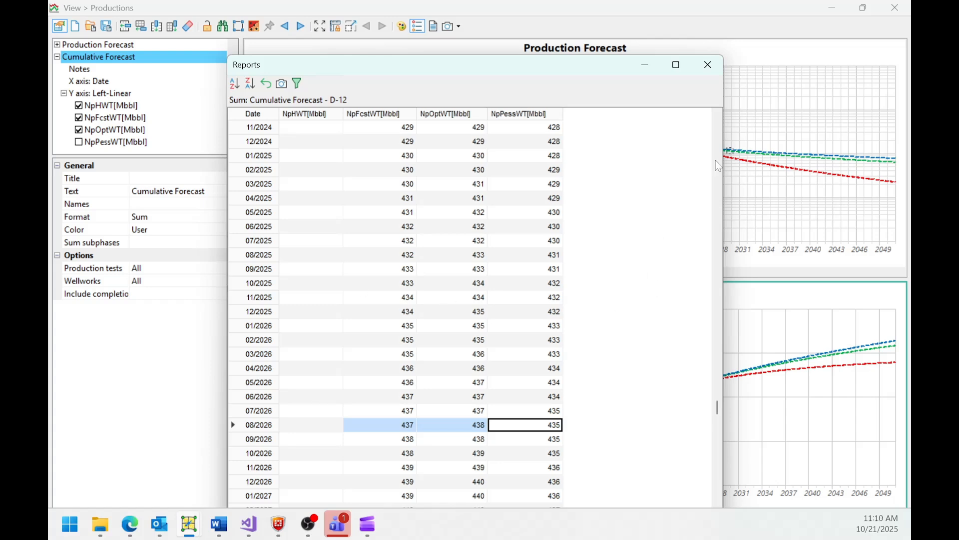
click(707, 64)
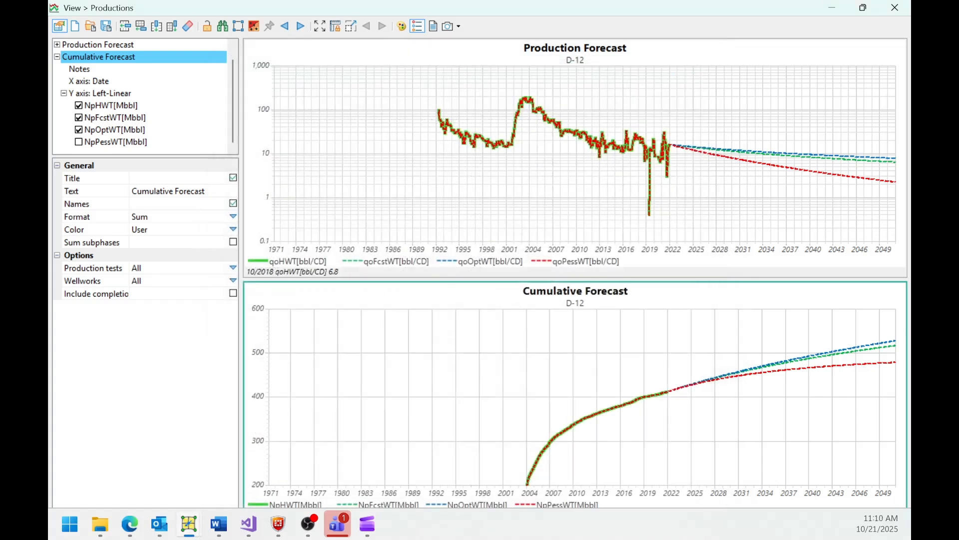